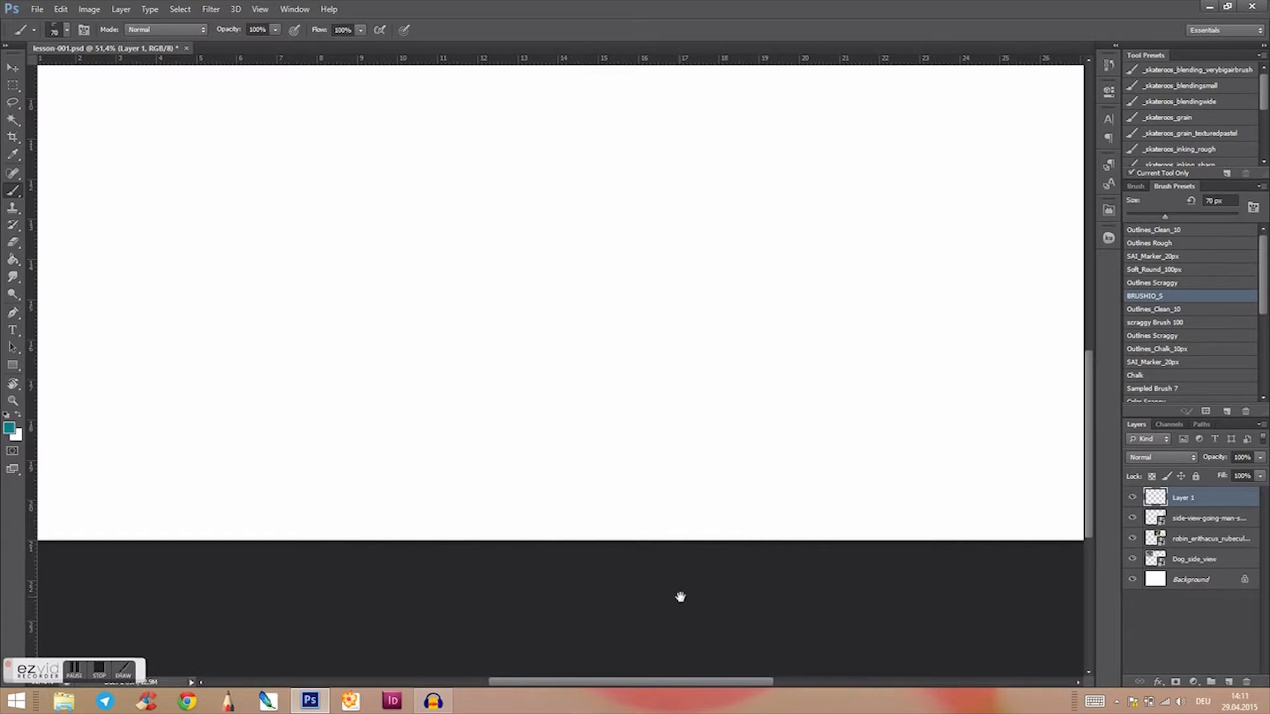
Step: Brush two rows of four loose teal circles on the empty lower part of the canvas
mouse_move(682, 600)
left_mouse_down()
mouse_move(715, 618)
mouse_move(643, 615)
mouse_move(674, 631)
mouse_move(657, 626)
left_mouse_up()
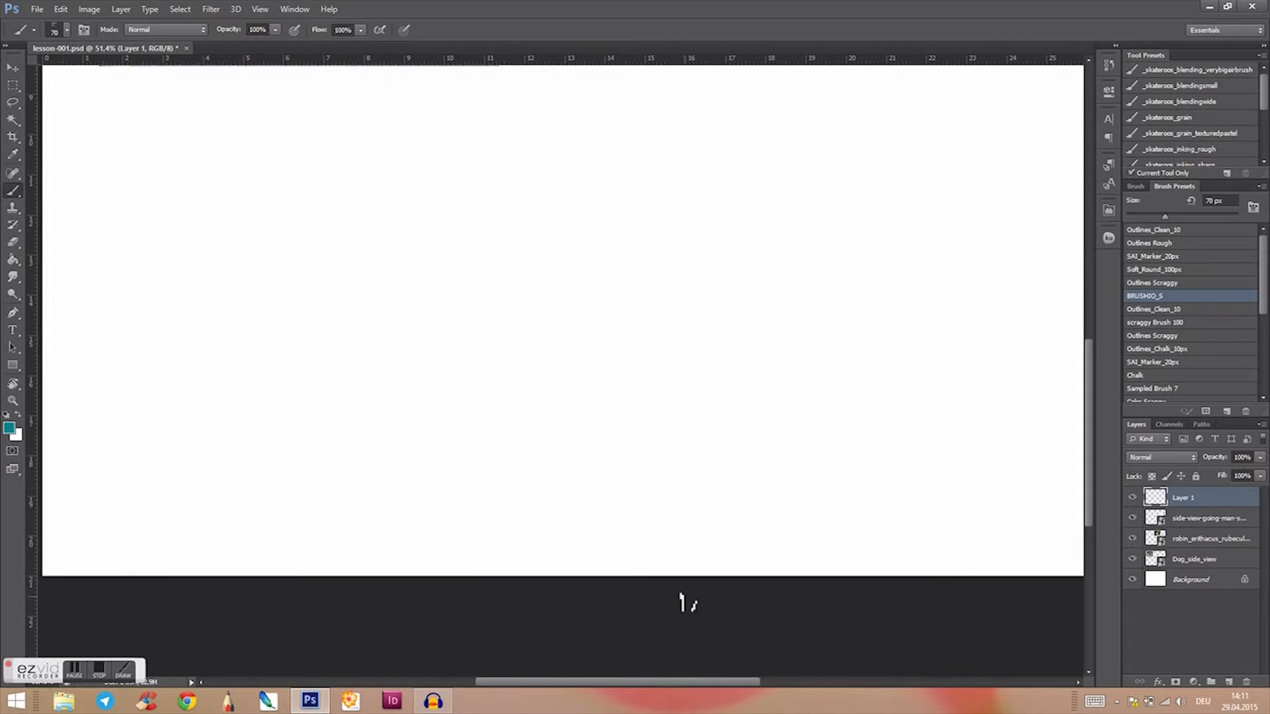
mouse_move(146, 145)
left_mouse_down()
mouse_move(224, 132)
mouse_move(289, 222)
mouse_move(221, 308)
left_mouse_up()
mouse_move(405, 126)
left_mouse_down()
mouse_move(355, 250)
mouse_move(550, 161)
left_mouse_up()
mouse_move(450, 116)
left_mouse_down()
mouse_move(538, 241)
mouse_move(509, 132)
left_mouse_up()
mouse_move(745, 131)
left_mouse_down()
mouse_move(812, 205)
mouse_move(731, 264)
mouse_move(688, 119)
left_mouse_up()
mouse_move(946, 117)
left_mouse_down()
mouse_move(877, 255)
mouse_move(916, 119)
mouse_move(989, 127)
mouse_move(1013, 212)
left_mouse_up()
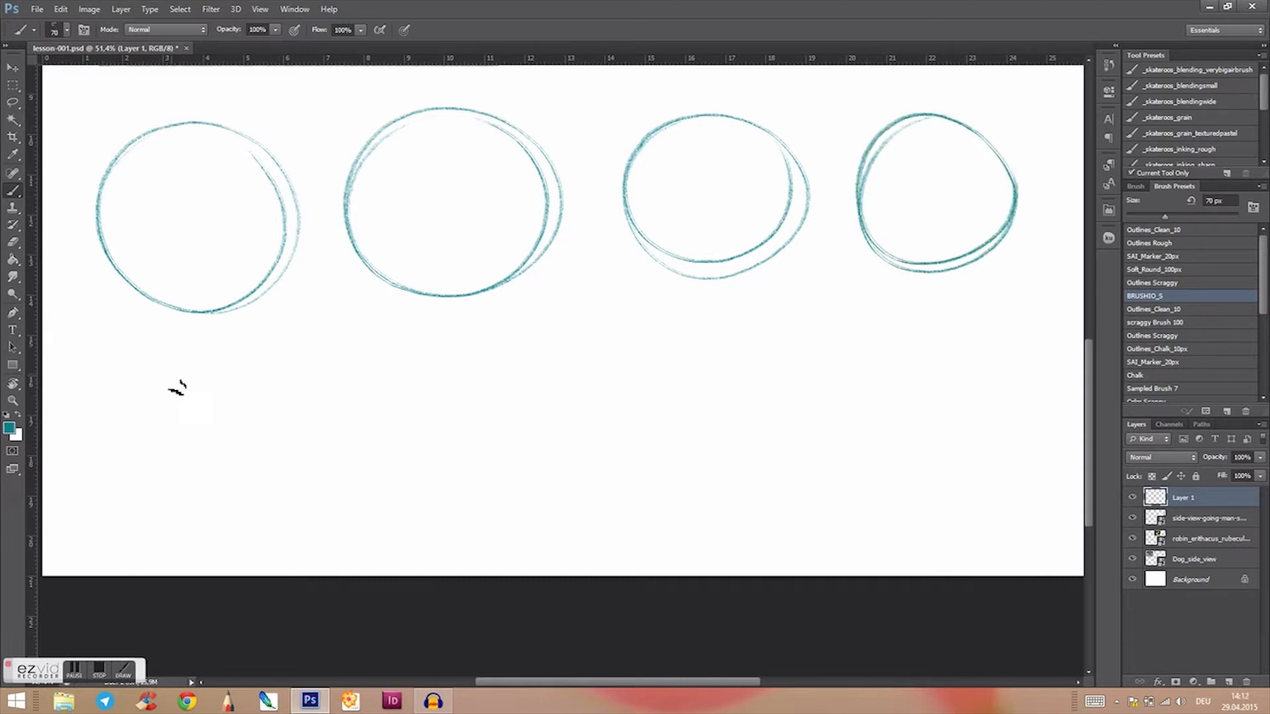
mouse_move(153, 381)
left_mouse_down()
mouse_move(227, 510)
mouse_move(105, 440)
mouse_move(212, 377)
mouse_move(253, 464)
left_mouse_up()
mouse_move(400, 368)
left_mouse_down()
mouse_move(419, 525)
mouse_move(515, 385)
mouse_move(513, 442)
mouse_move(440, 367)
left_mouse_up()
mouse_move(651, 354)
left_mouse_down()
mouse_move(754, 516)
mouse_move(624, 403)
mouse_move(771, 390)
mouse_move(788, 489)
left_mouse_up()
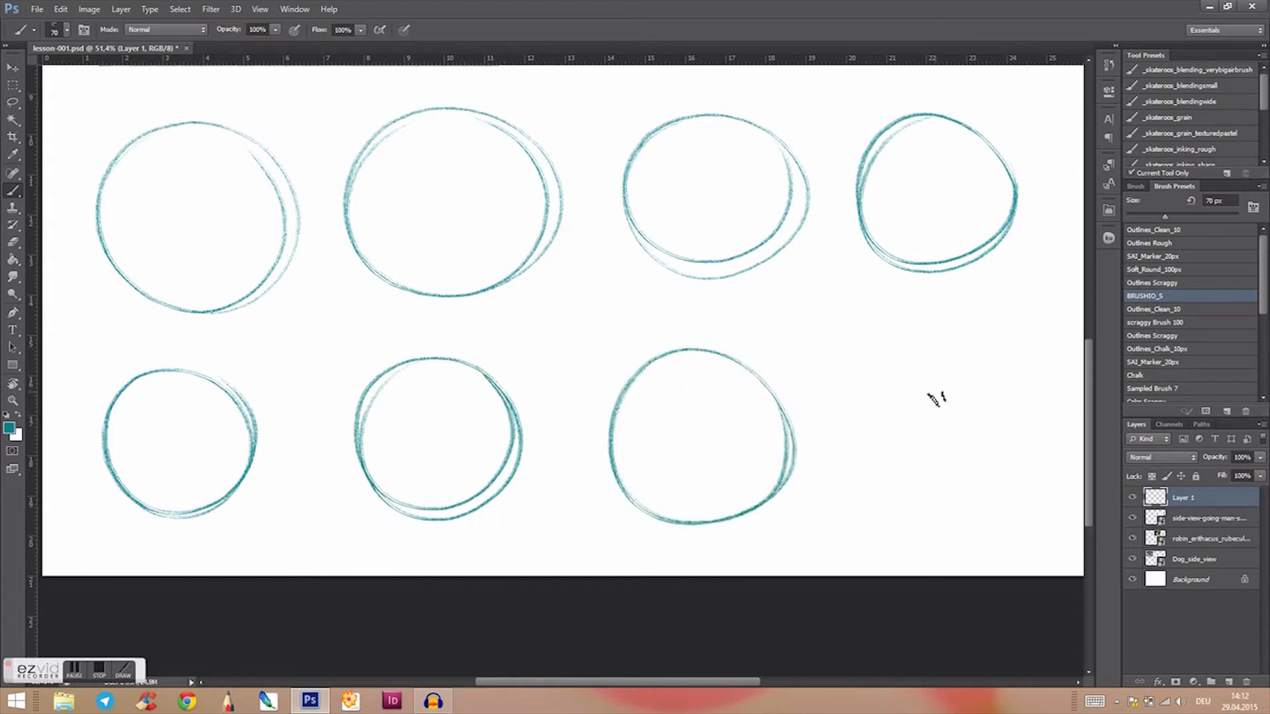
left_click_drag(870, 400, 1026, 442)
mouse_move(952, 360)
left_mouse_down()
mouse_move(1022, 427)
mouse_move(977, 513)
left_mouse_up()
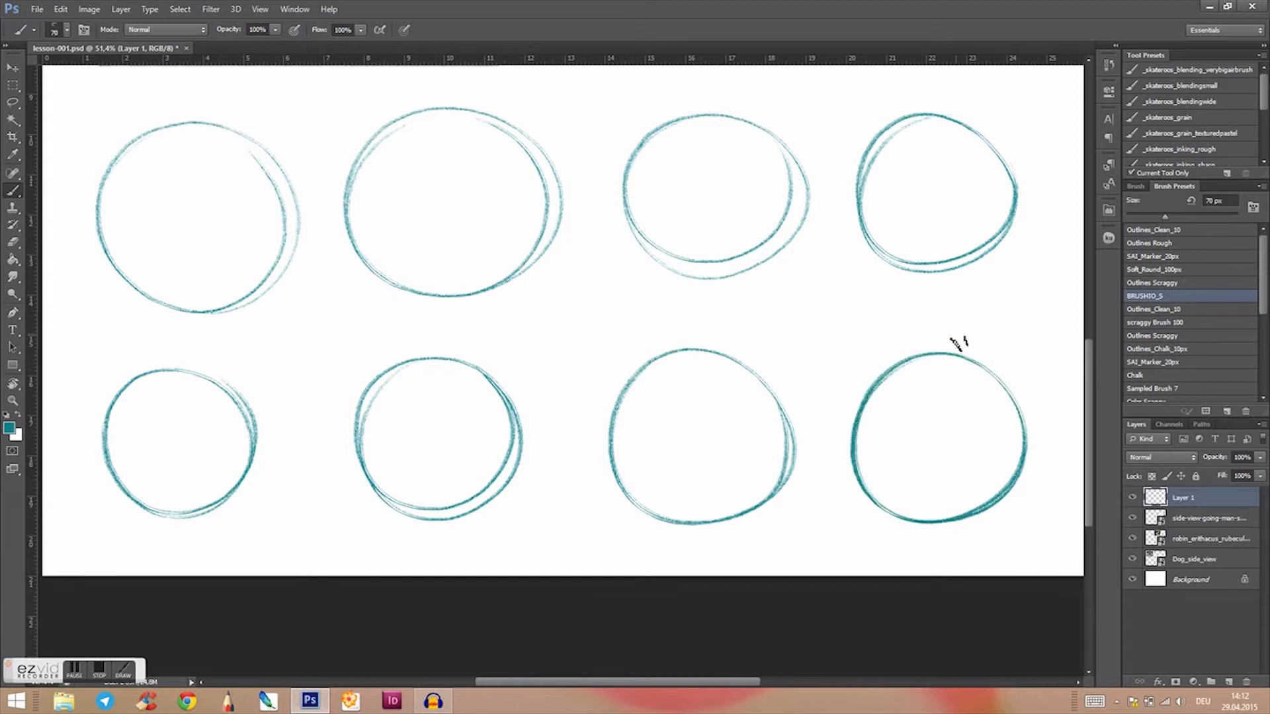
Step: Undo all eight practice circles to clear the lower part of the canvas
middle_click(984, 556)
left_click(1026, 606)
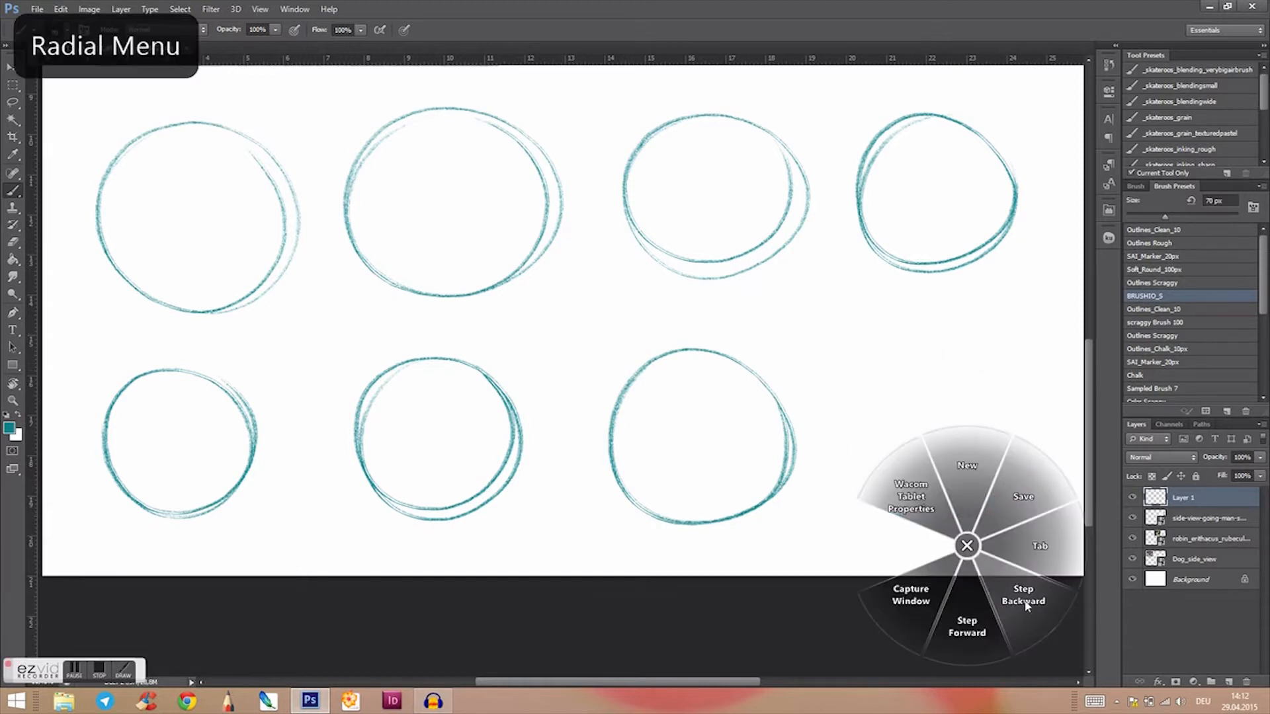
left_click(1026, 605)
left_click(1026, 606)
left_click(1025, 606)
left_click(1024, 605)
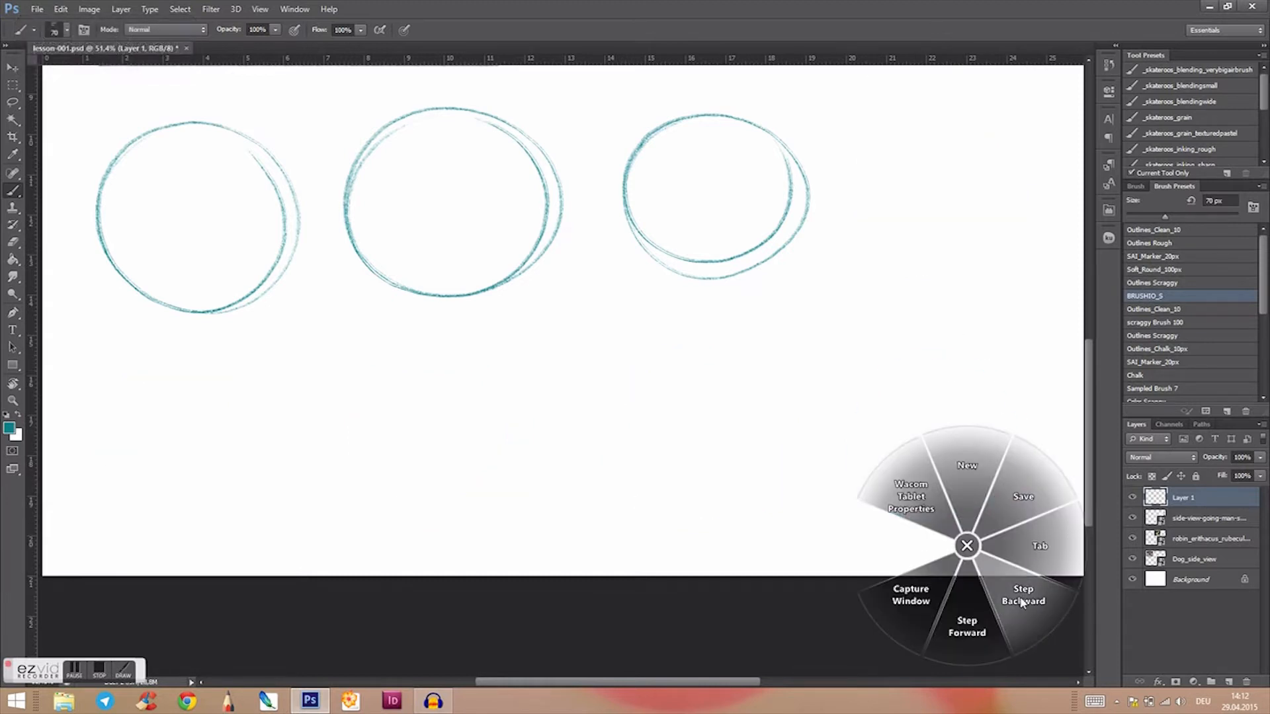
left_click(1022, 606)
left_click(1022, 604)
left_click(1022, 604)
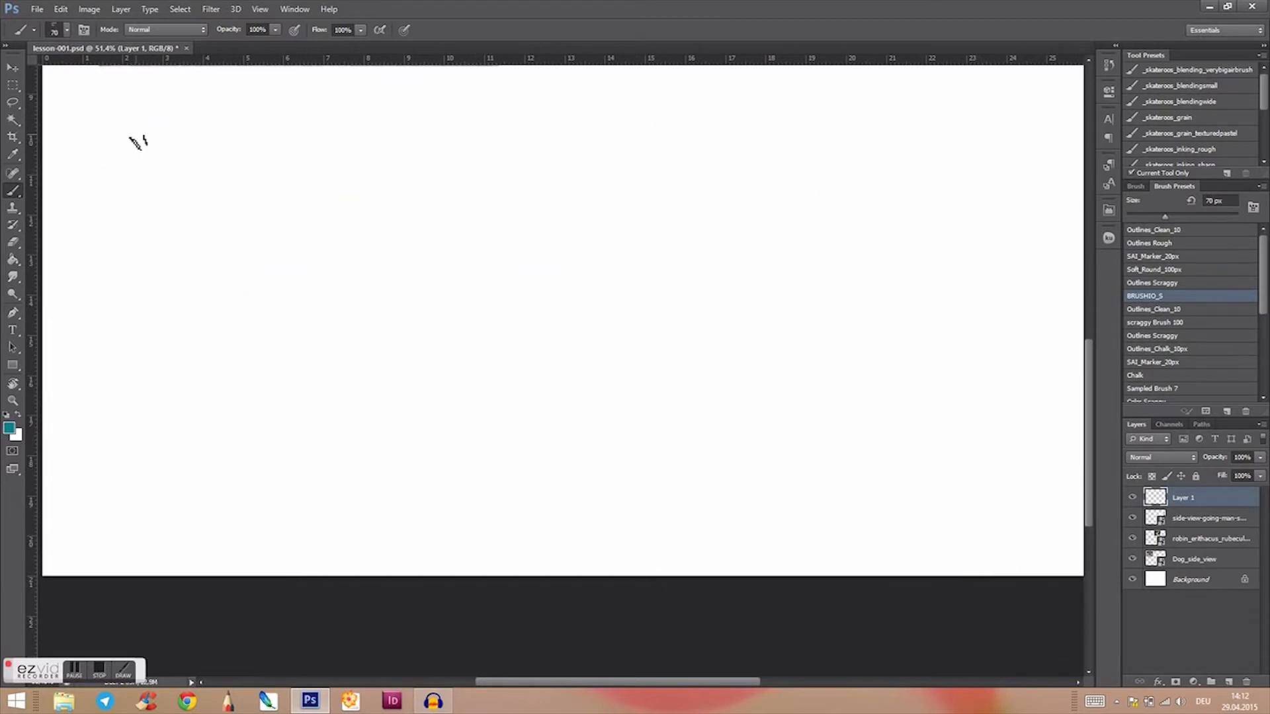
Step: Brush two rows of five loose teal practice circles on the empty lower part of the canvas
mouse_move(67, 156)
left_mouse_down()
mouse_move(201, 228)
mouse_move(180, 116)
mouse_move(64, 144)
mouse_move(165, 250)
left_mouse_up()
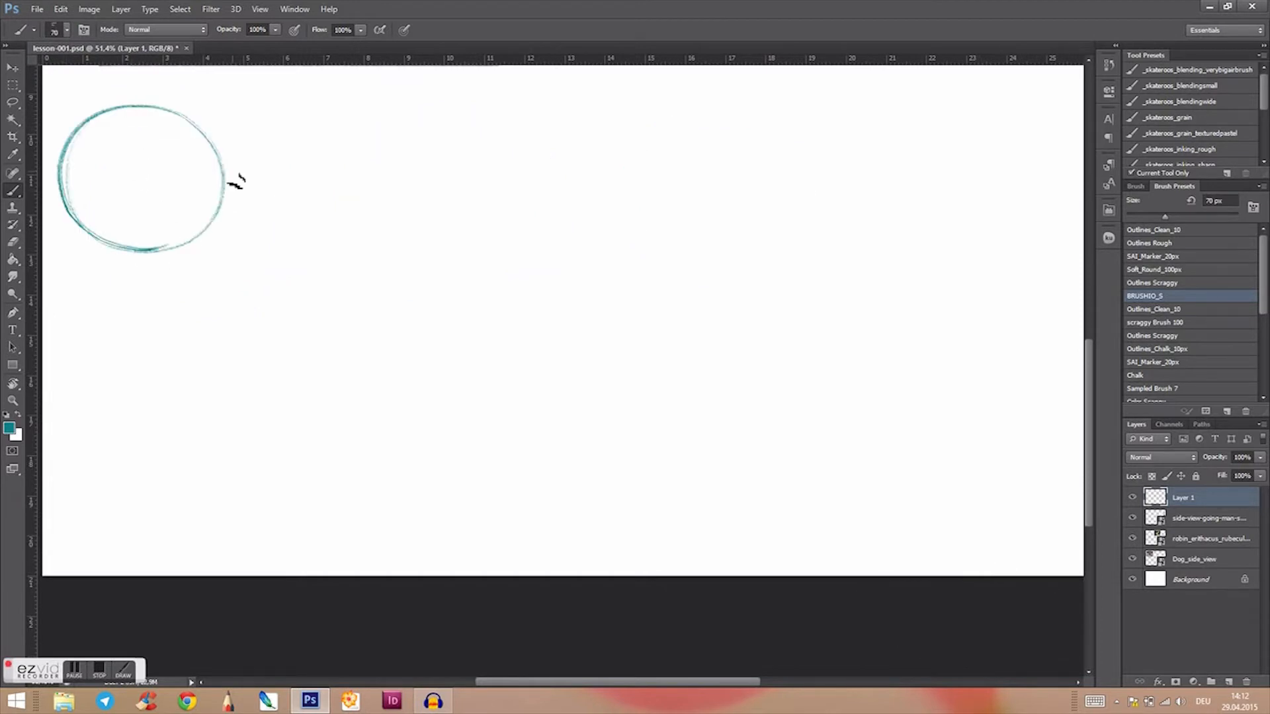
mouse_move(284, 140)
left_mouse_down()
mouse_move(337, 247)
mouse_move(416, 152)
mouse_move(290, 149)
mouse_move(324, 248)
left_mouse_up()
mouse_move(547, 108)
left_mouse_down()
mouse_move(499, 225)
mouse_move(618, 149)
mouse_move(529, 110)
left_mouse_up()
mouse_move(688, 169)
left_mouse_down()
mouse_move(827, 219)
mouse_move(838, 165)
mouse_move(721, 109)
left_mouse_up()
mouse_move(927, 116)
left_mouse_down()
mouse_move(945, 247)
mouse_move(1023, 137)
mouse_move(891, 184)
mouse_move(957, 248)
mouse_move(995, 108)
left_mouse_up()
mouse_move(109, 334)
left_mouse_down()
mouse_move(136, 459)
mouse_move(91, 440)
mouse_move(132, 460)
left_mouse_up()
mouse_move(344, 307)
left_mouse_down()
mouse_move(435, 385)
mouse_move(365, 459)
mouse_move(424, 416)
left_mouse_up()
mouse_move(566, 301)
left_mouse_down()
mouse_move(595, 411)
mouse_move(597, 324)
left_mouse_up()
mouse_move(731, 297)
left_mouse_down()
mouse_move(728, 419)
mouse_move(772, 419)
mouse_move(794, 291)
left_mouse_up()
mouse_move(939, 301)
left_mouse_down()
mouse_move(1007, 400)
mouse_move(943, 298)
left_mouse_up()
Step: Undo all ten teal circles on Layer 1
right_click(1046, 540)
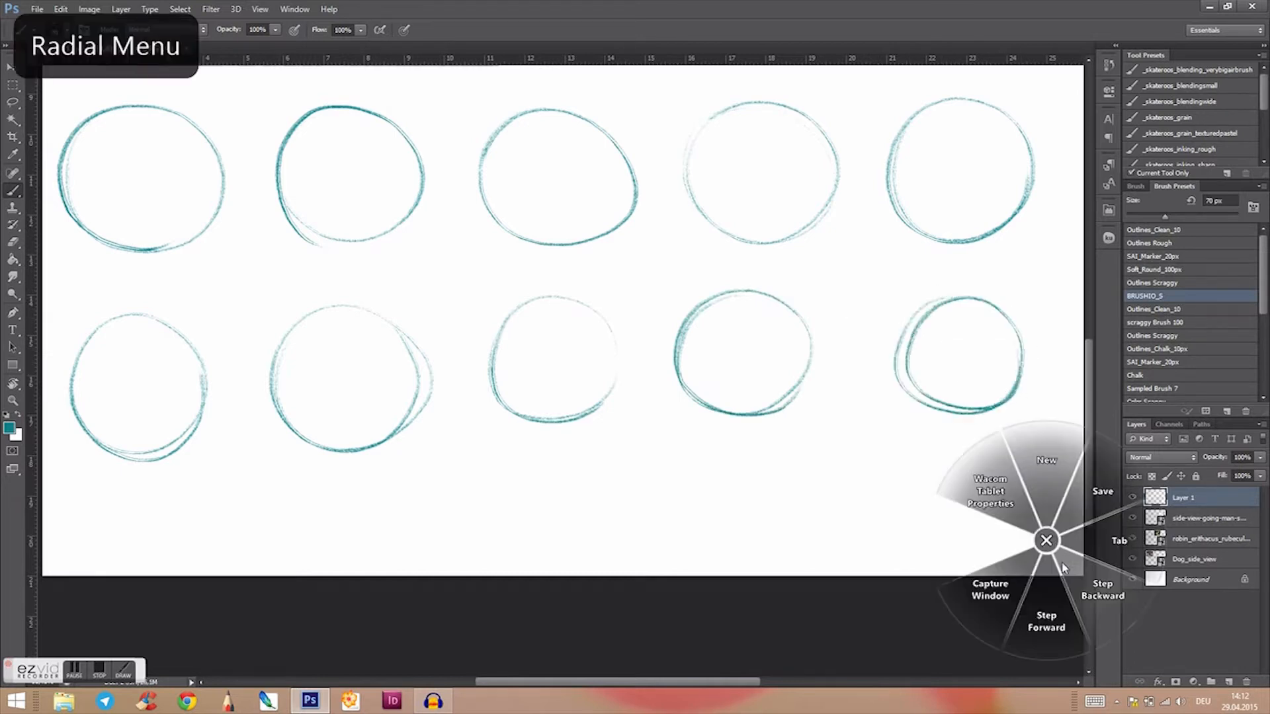
left_click(1098, 599)
left_click(1098, 598)
left_click(1099, 599)
left_click(1099, 599)
left_click(1104, 600)
left_click(1105, 600)
left_click(1104, 599)
left_click(1104, 599)
left_click(1103, 599)
left_click(1103, 599)
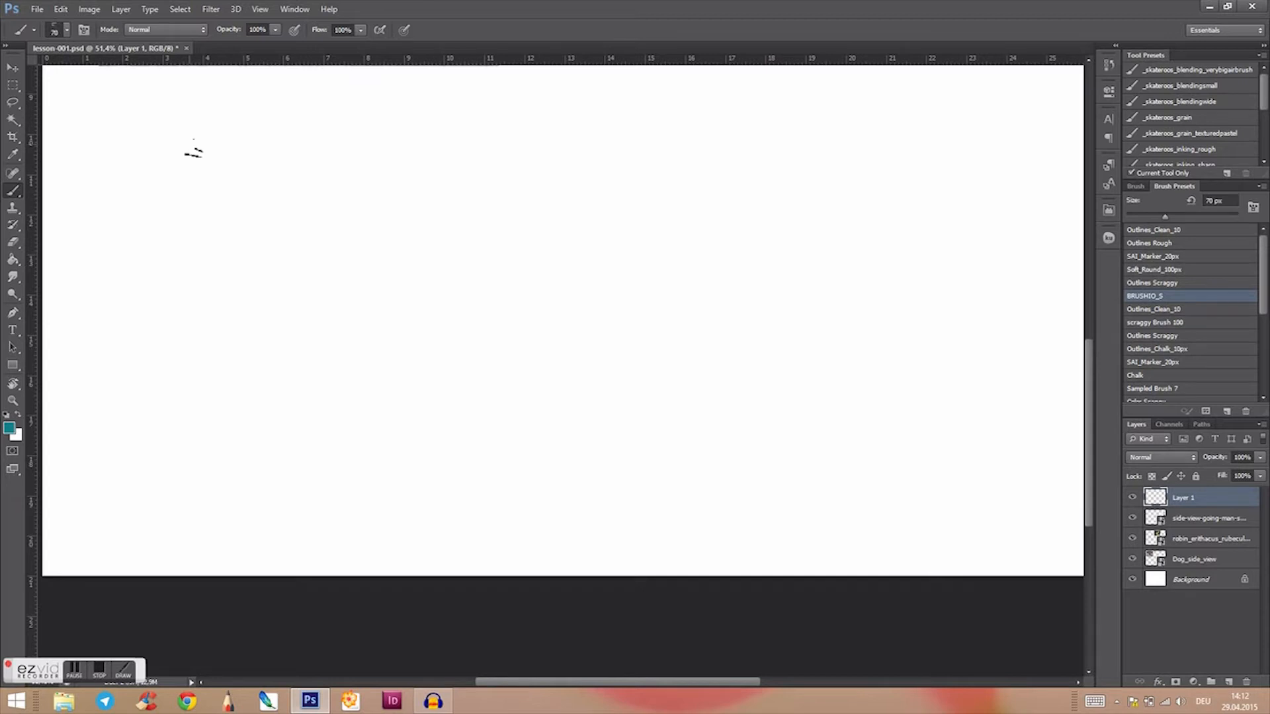
Step: Set the foreground colour to pink, hex ec076e
left_click_drag(456, 291, 528, 548)
left_click_drag(643, 395, 653, 507)
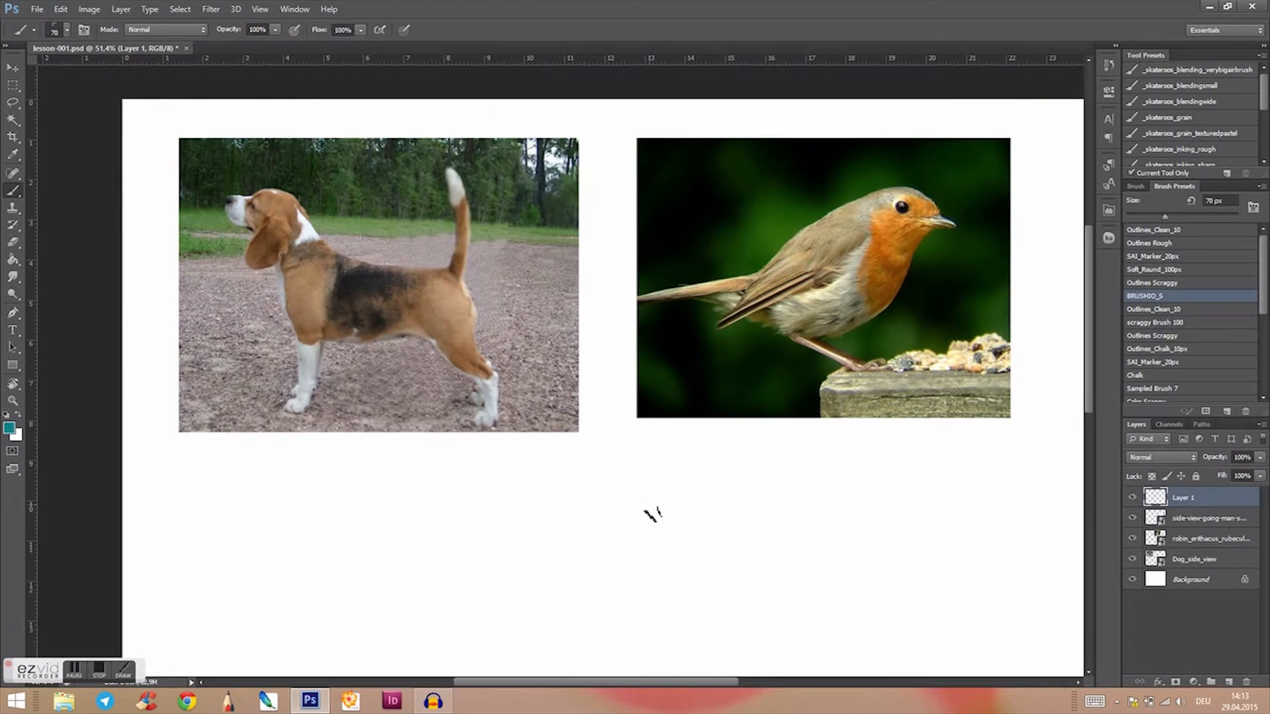
left_click(9, 429)
left_click_drag(647, 281, 619, 220)
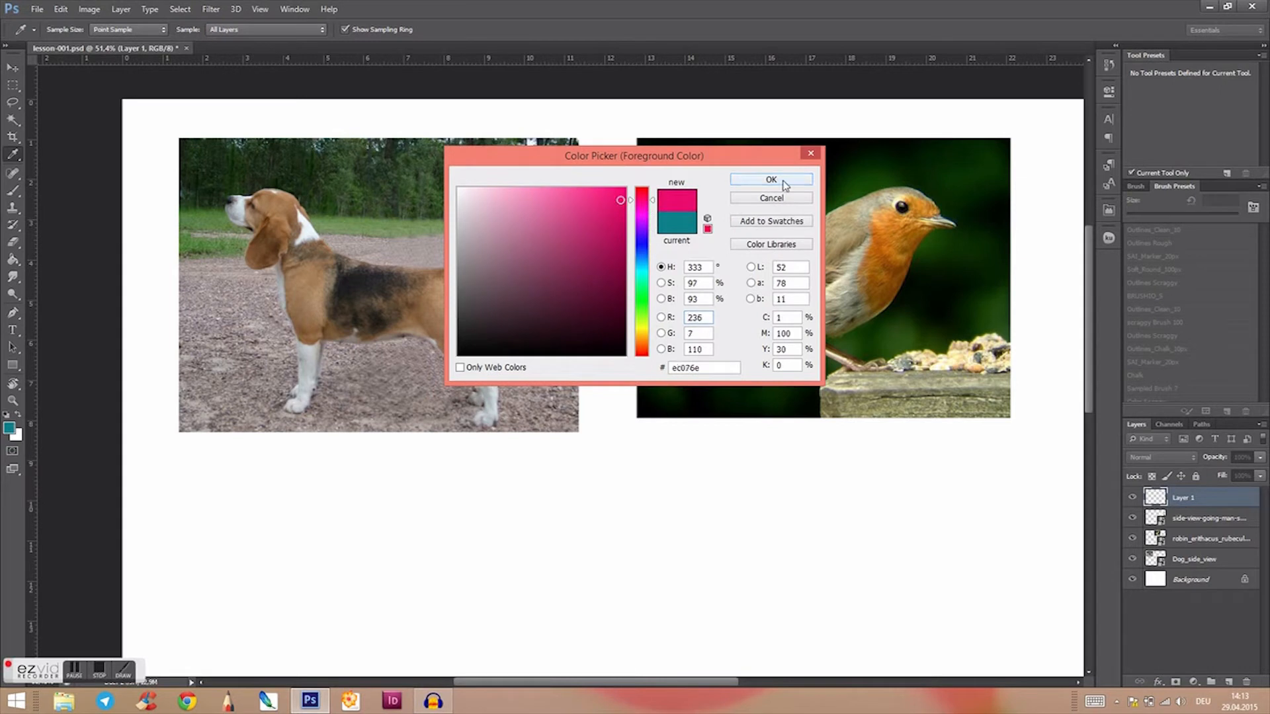
left_click(771, 180)
Step: Brush three pink circles over the beagle photo, marking its head, chest and hip
left_click_drag(566, 515, 629, 530)
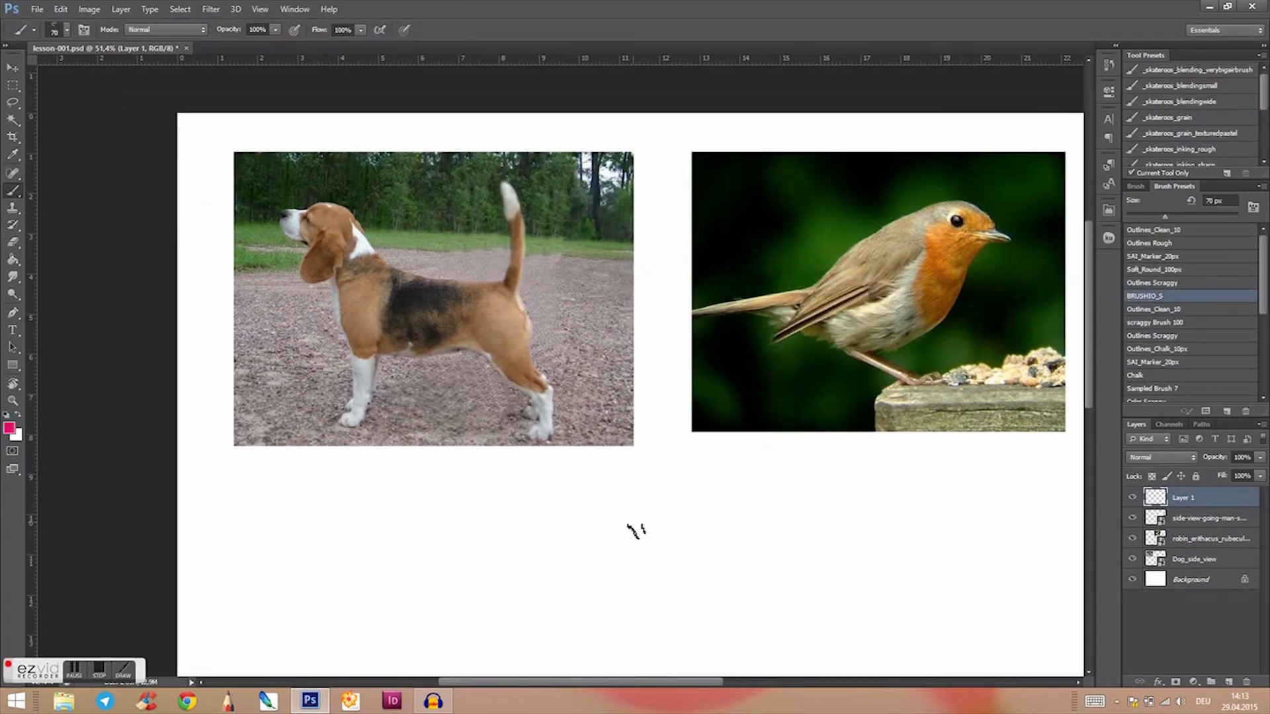
left_click_drag(680, 544, 668, 523)
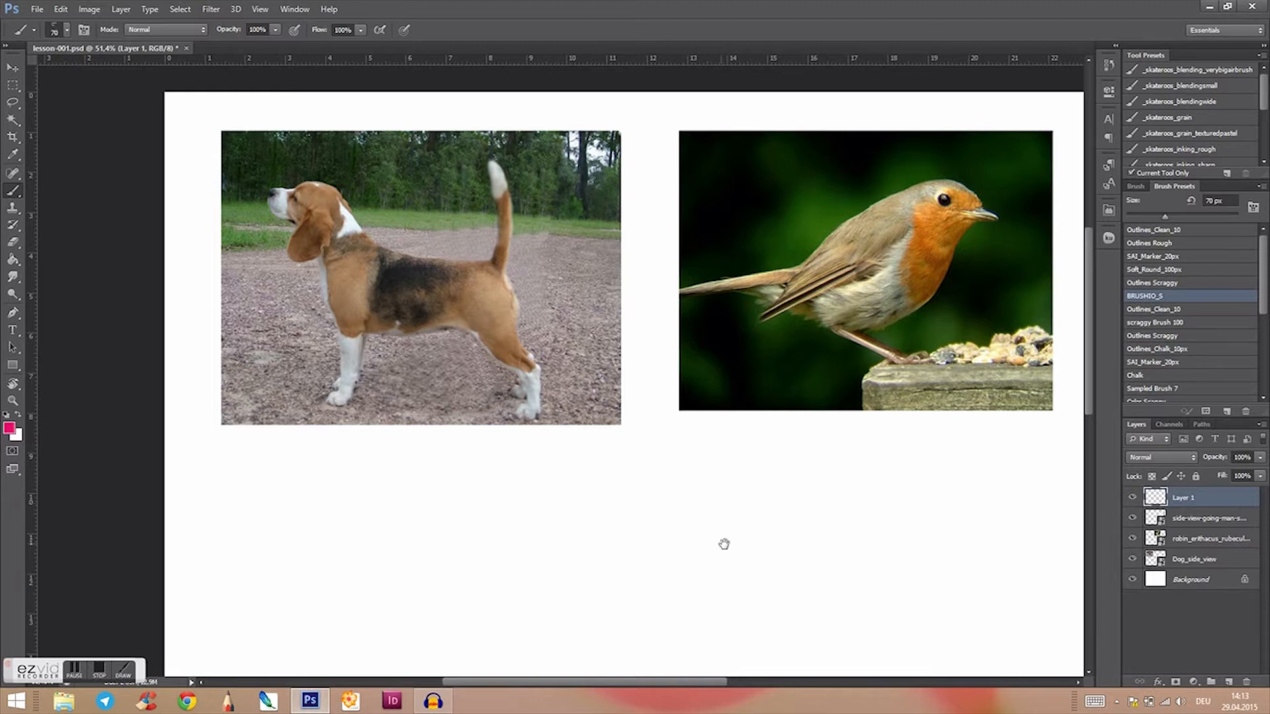
mouse_move(725, 548)
left_mouse_down()
mouse_move(713, 546)
mouse_move(741, 556)
left_mouse_up()
mouse_move(295, 202)
left_mouse_down()
mouse_move(322, 236)
mouse_move(346, 201)
mouse_move(299, 206)
left_mouse_up()
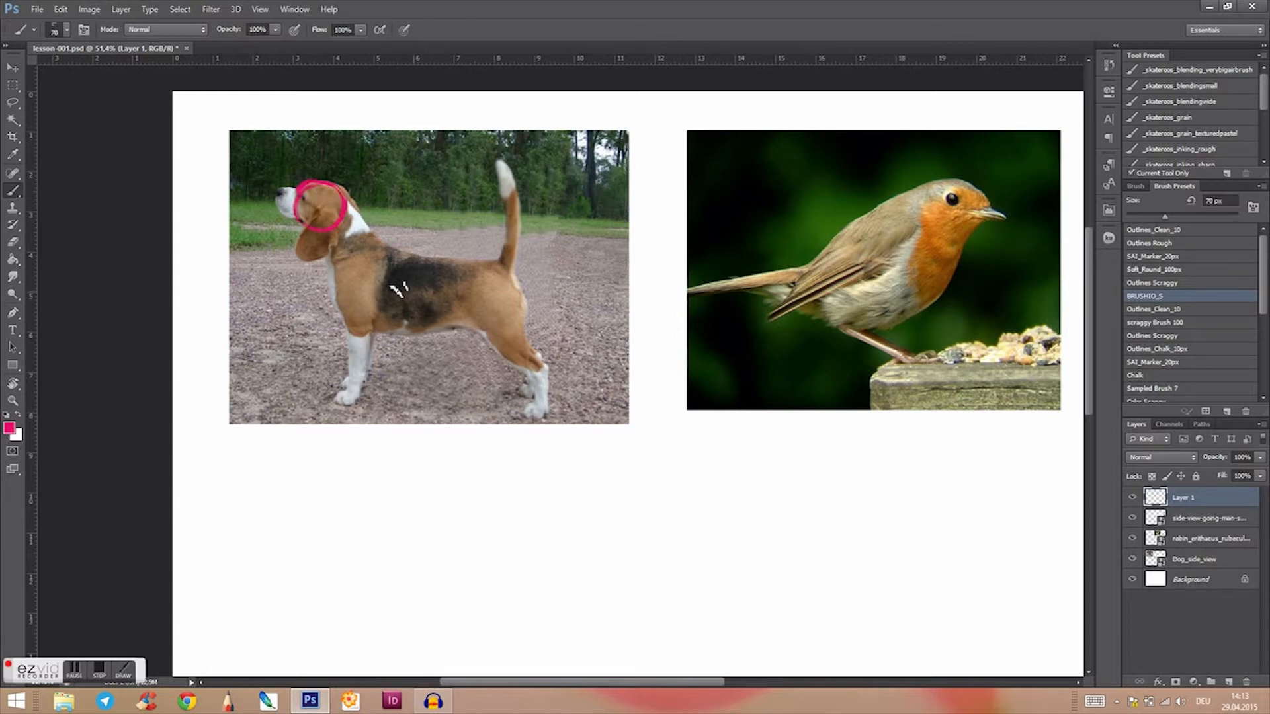
mouse_move(374, 260)
left_mouse_down()
mouse_move(348, 268)
mouse_move(353, 320)
mouse_move(385, 314)
mouse_move(382, 264)
mouse_move(344, 281)
left_mouse_up()
mouse_move(489, 271)
left_mouse_down()
mouse_move(469, 315)
mouse_move(499, 310)
mouse_move(488, 275)
mouse_move(469, 280)
mouse_move(477, 318)
mouse_move(499, 309)
mouse_move(501, 274)
left_mouse_up()
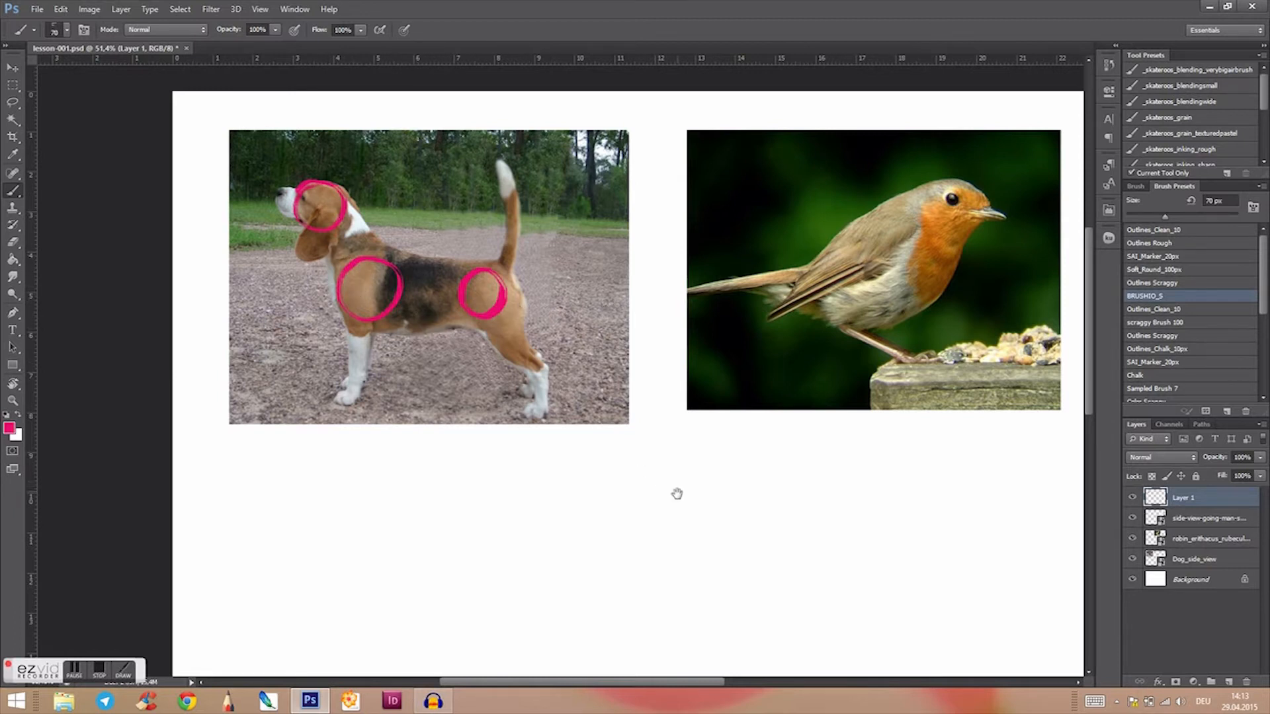
Step: Brush three pink circles over the robin photo, marking its head, chest and the base of its tail
scroll(675, 490, "right", 2)
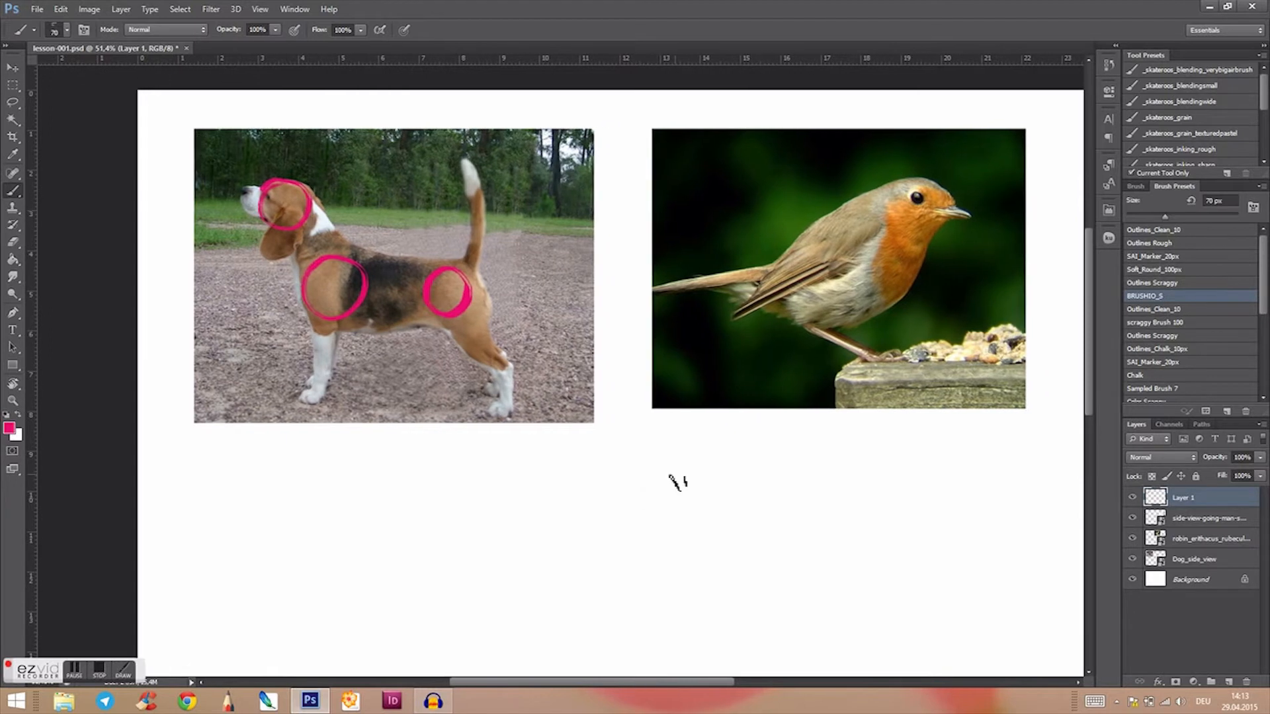
scroll(731, 506, "right", 1)
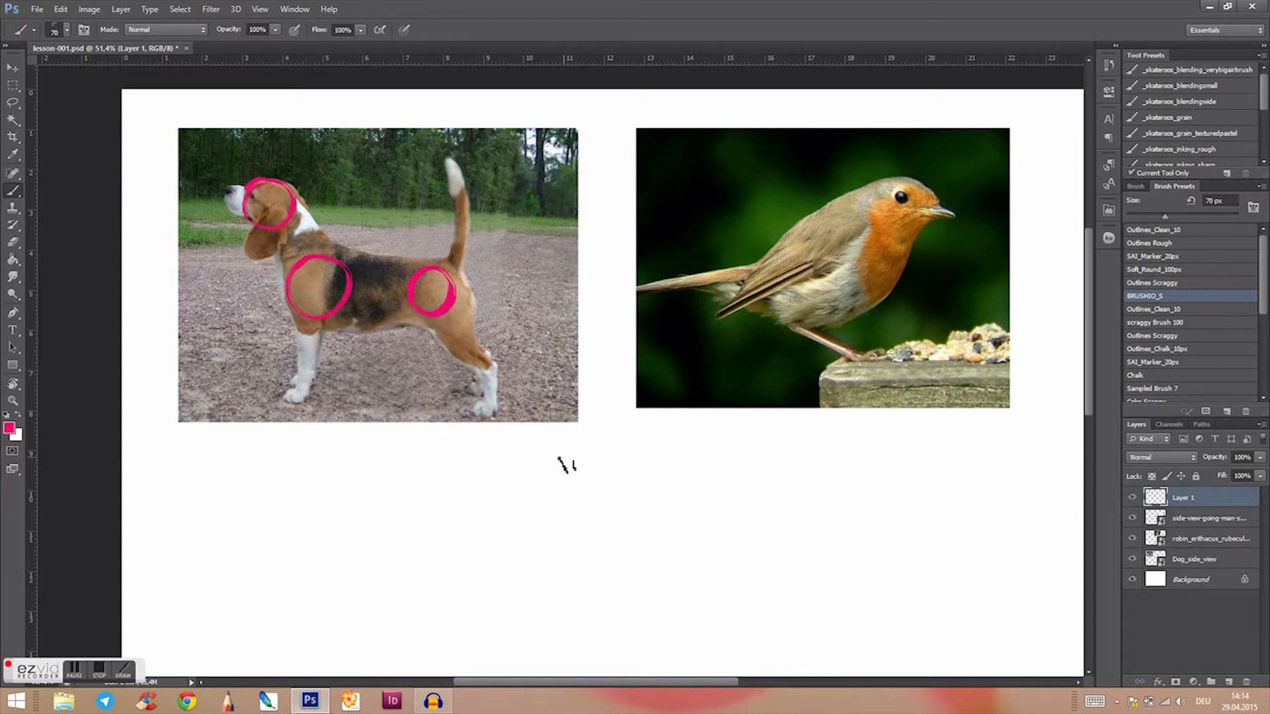
left_click_drag(711, 511, 632, 519)
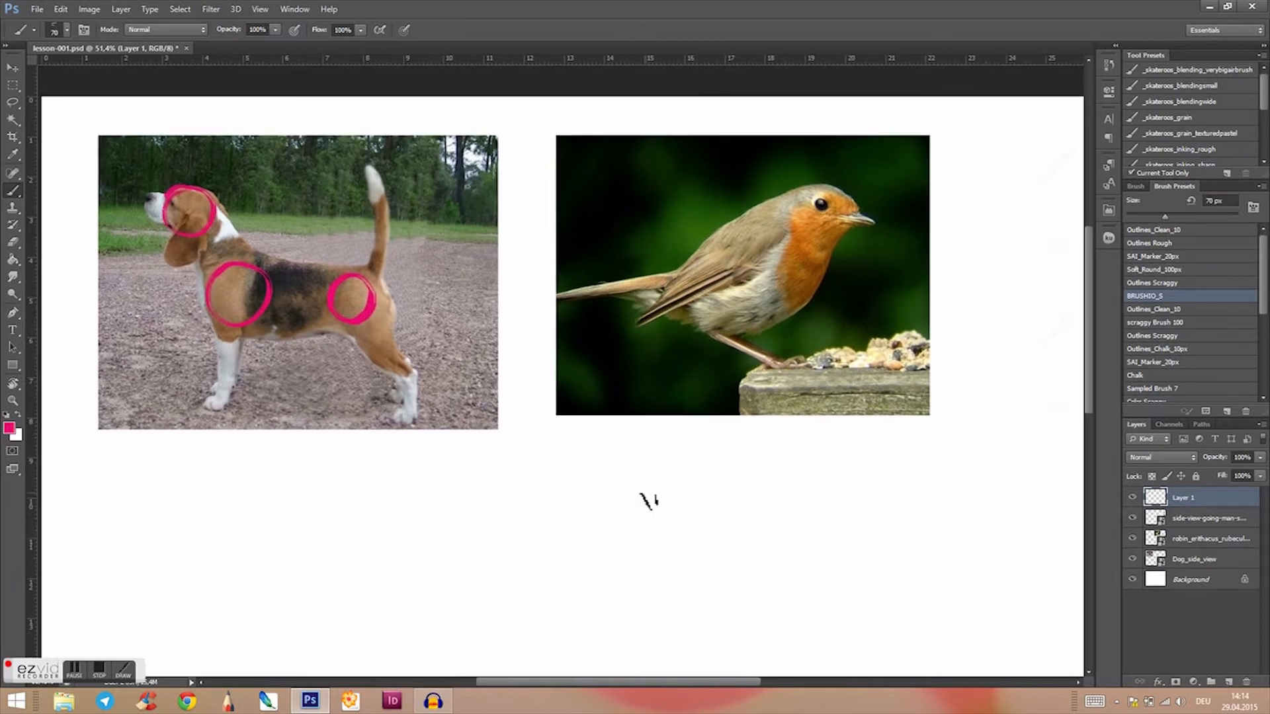
mouse_move(835, 197)
left_mouse_down()
mouse_move(793, 203)
mouse_move(827, 233)
mouse_move(842, 218)
mouse_move(826, 184)
left_mouse_up()
mouse_move(790, 246)
left_mouse_down()
mouse_move(769, 238)
mouse_move(760, 306)
mouse_move(780, 242)
left_mouse_up()
mouse_move(691, 279)
left_mouse_down()
mouse_move(693, 311)
mouse_move(692, 282)
left_mouse_up()
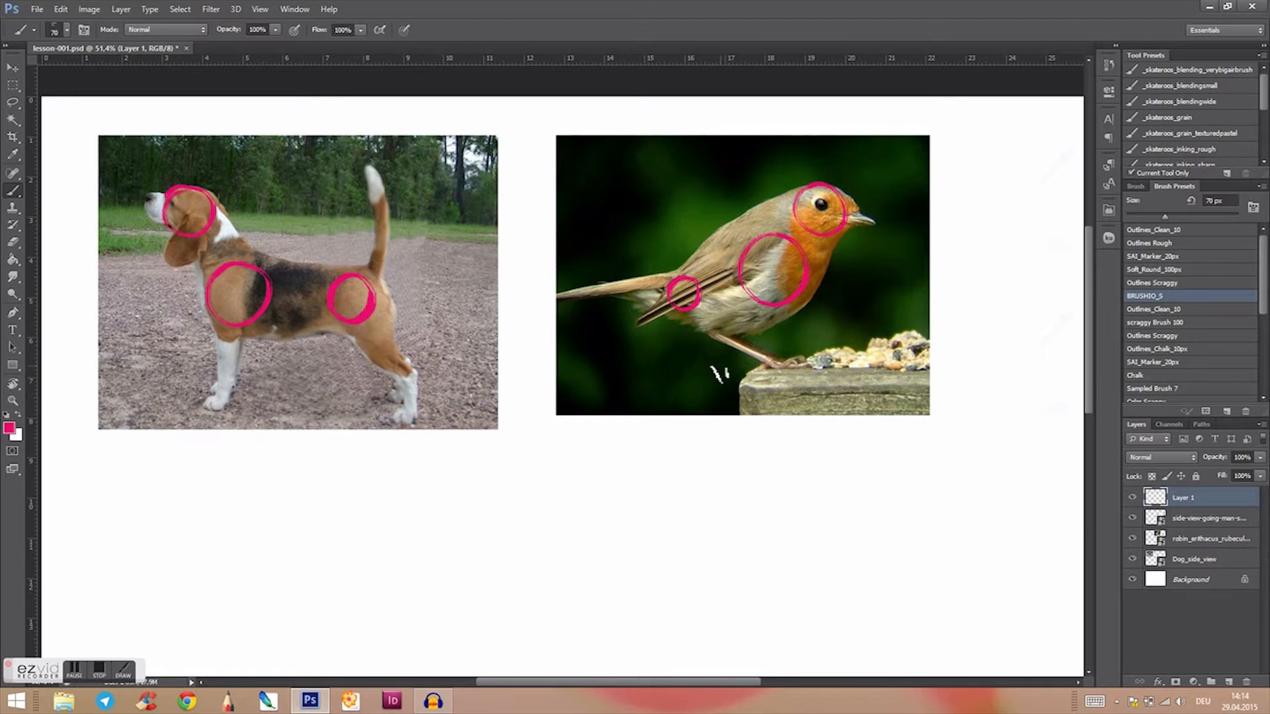
Step: Brush three pink circles over the walking man photo, marking his head, chest and hips
left_click_drag(811, 487, 519, 490)
left_click_drag(711, 513, 632, 539)
mouse_move(772, 165)
left_mouse_down()
mouse_move(742, 180)
mouse_move(766, 200)
mouse_move(761, 164)
left_mouse_up()
mouse_move(769, 222)
left_mouse_down()
mouse_move(748, 263)
mouse_move(787, 253)
mouse_move(773, 226)
left_mouse_up()
mouse_move(770, 306)
left_mouse_down()
mouse_move(740, 331)
mouse_move(773, 328)
mouse_move(762, 305)
left_mouse_up()
Step: Change the foreground colour to a dark blue
left_click_drag(519, 547, 734, 589)
left_click(9, 428)
mouse_move(620, 240)
left_mouse_down()
mouse_move(611, 282)
mouse_move(643, 263)
mouse_move(613, 273)
left_mouse_up()
left_click(772, 183)
Step: Draw blue crosses inside the beagle's three circles and connect their centres with lines from head to chest to hip
left_click_drag(562, 543, 842, 354)
left_click_drag(692, 421, 708, 550)
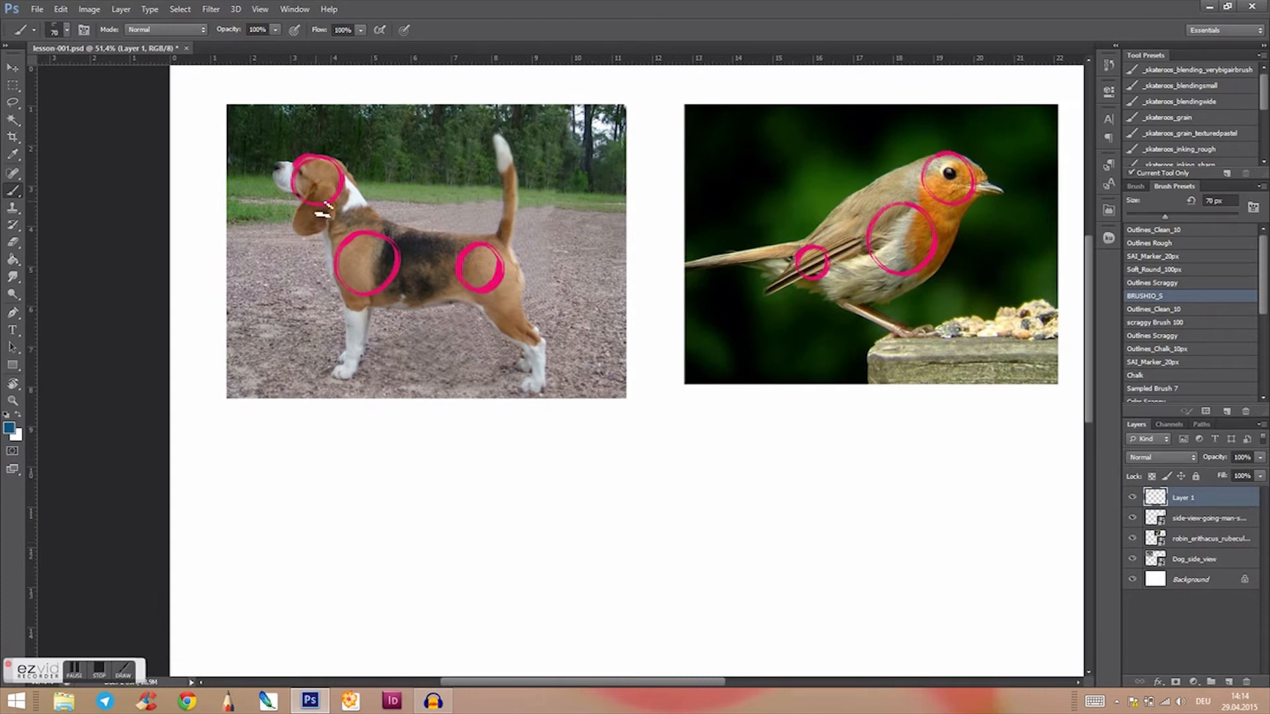
mouse_move(316, 161)
left_mouse_down()
mouse_move(316, 200)
mouse_move(338, 179)
left_mouse_up()
mouse_move(363, 234)
left_mouse_down()
mouse_move(363, 294)
mouse_move(397, 261)
left_mouse_up()
mouse_move(478, 246)
left_mouse_down()
mouse_move(478, 291)
mouse_move(500, 267)
left_mouse_up()
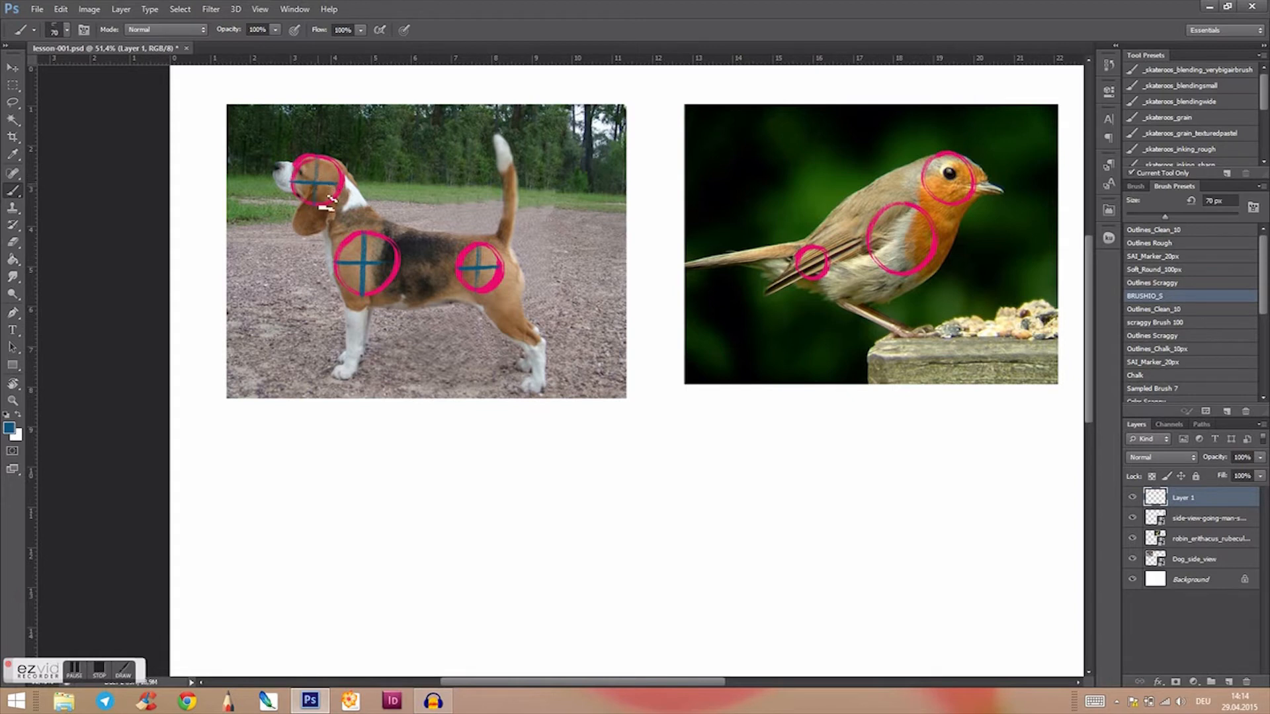
left_click_drag(317, 182, 361, 260)
left_click_drag(364, 265, 491, 266)
Step: Draw blue crosses inside the robin's three circles and connect their centres with lines from head to chest to tail base
left_click_drag(628, 428, 428, 442)
mouse_move(748, 167)
left_mouse_down()
mouse_move(753, 217)
mouse_move(736, 195)
mouse_move(770, 192)
left_mouse_up()
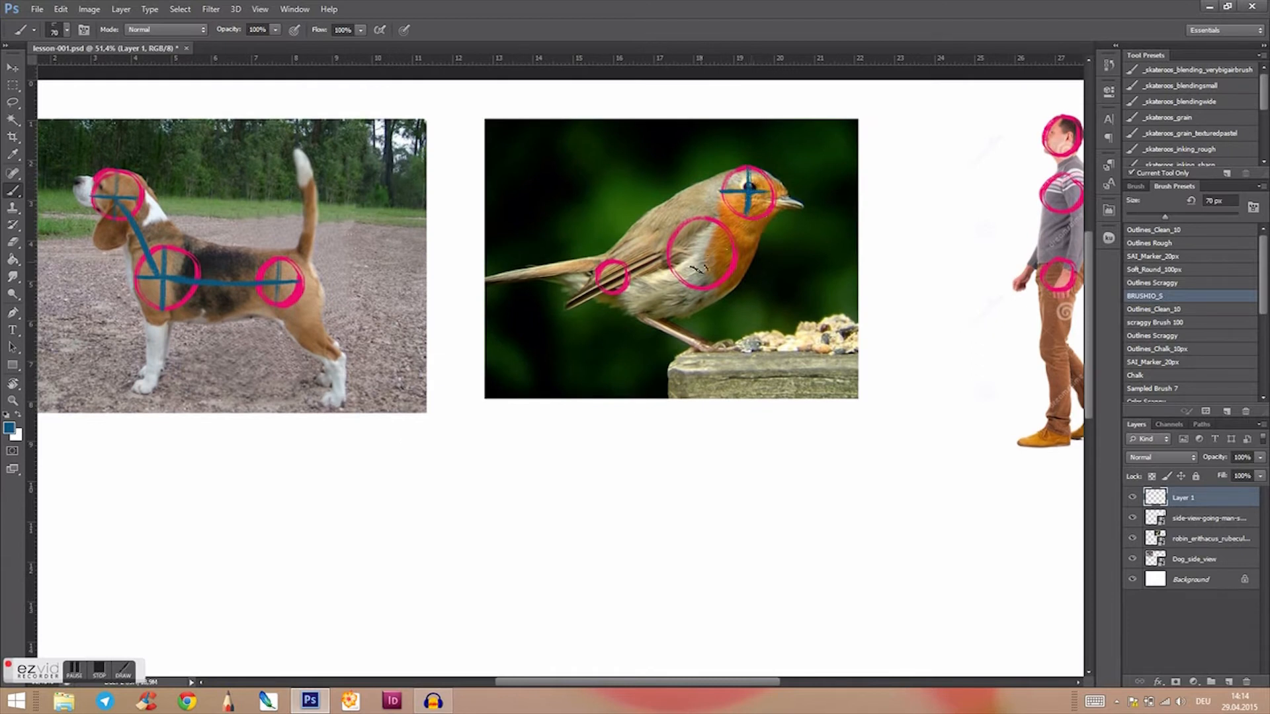
left_click_drag(699, 222, 699, 306)
left_click_drag(668, 255, 731, 254)
left_click_drag(610, 265, 610, 290)
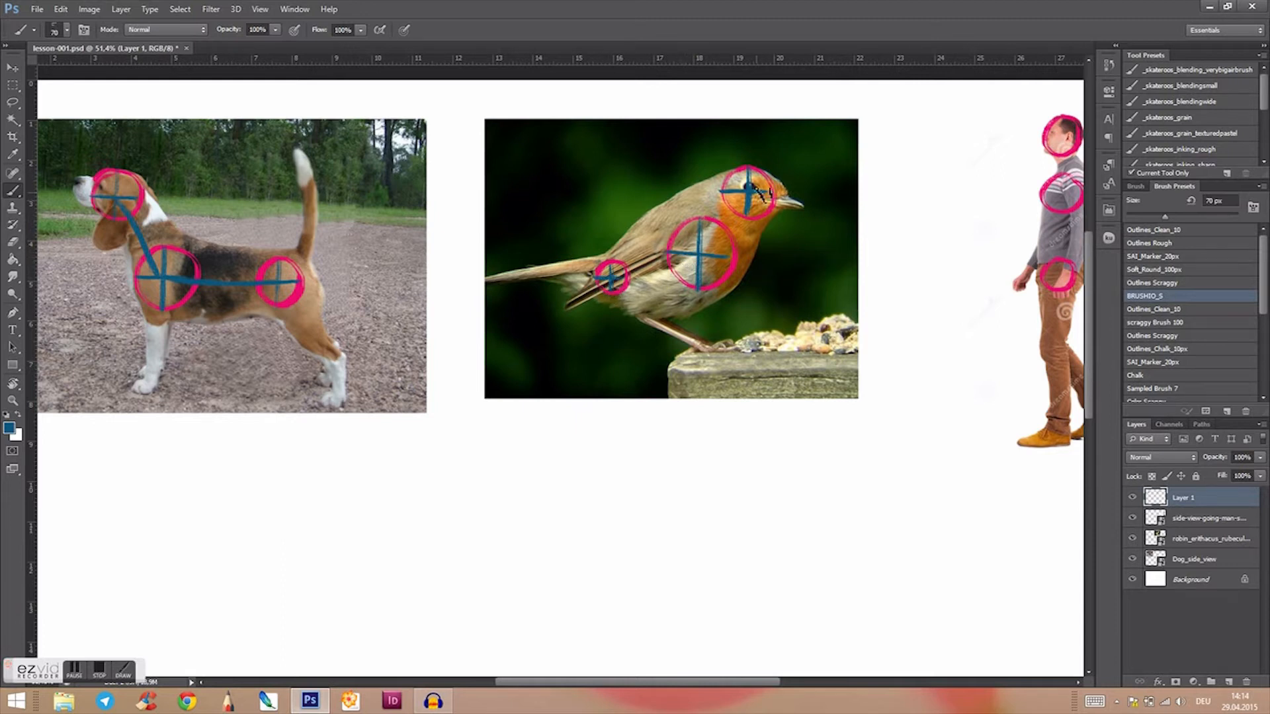
left_click_drag(700, 254, 746, 193)
left_click_drag(611, 276, 688, 259)
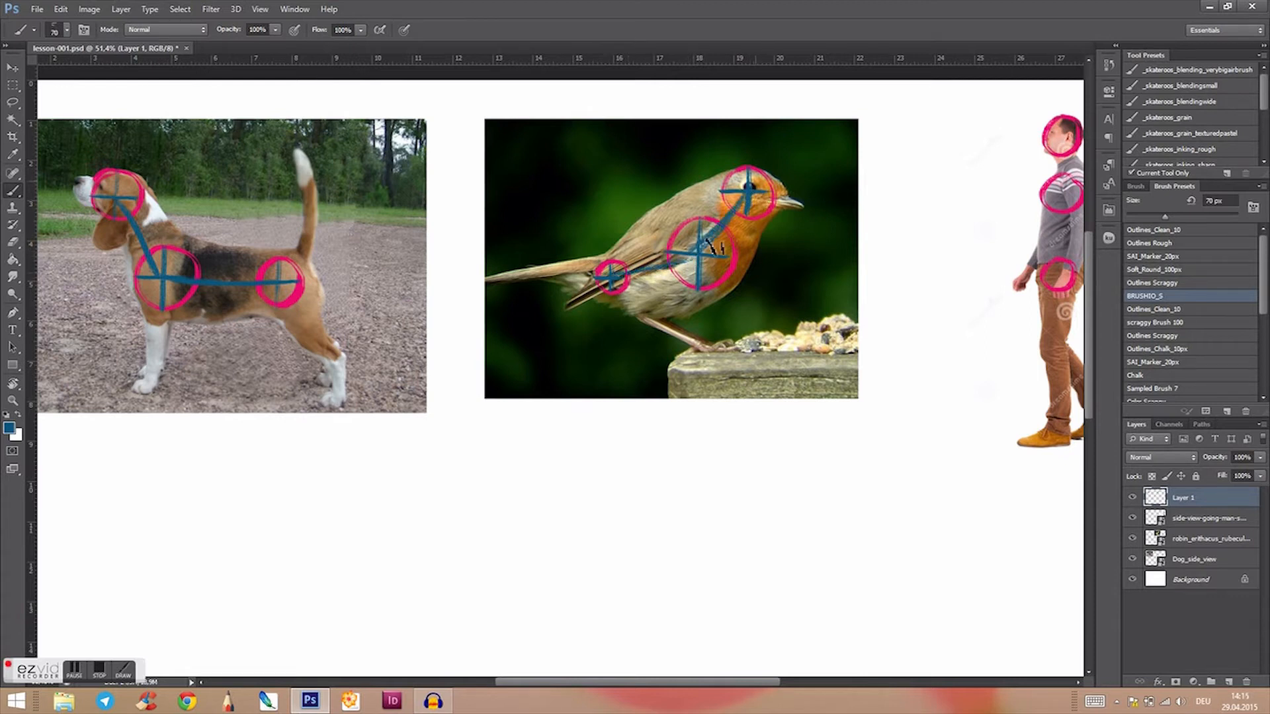
Step: Draw blue crosses inside the walking man's three circles and a line connecting their centres down the body
left_click_drag(816, 393, 503, 418)
mouse_move(747, 144)
left_mouse_down()
mouse_move(745, 182)
mouse_move(767, 161)
mouse_move(747, 236)
mouse_move(773, 222)
left_mouse_up()
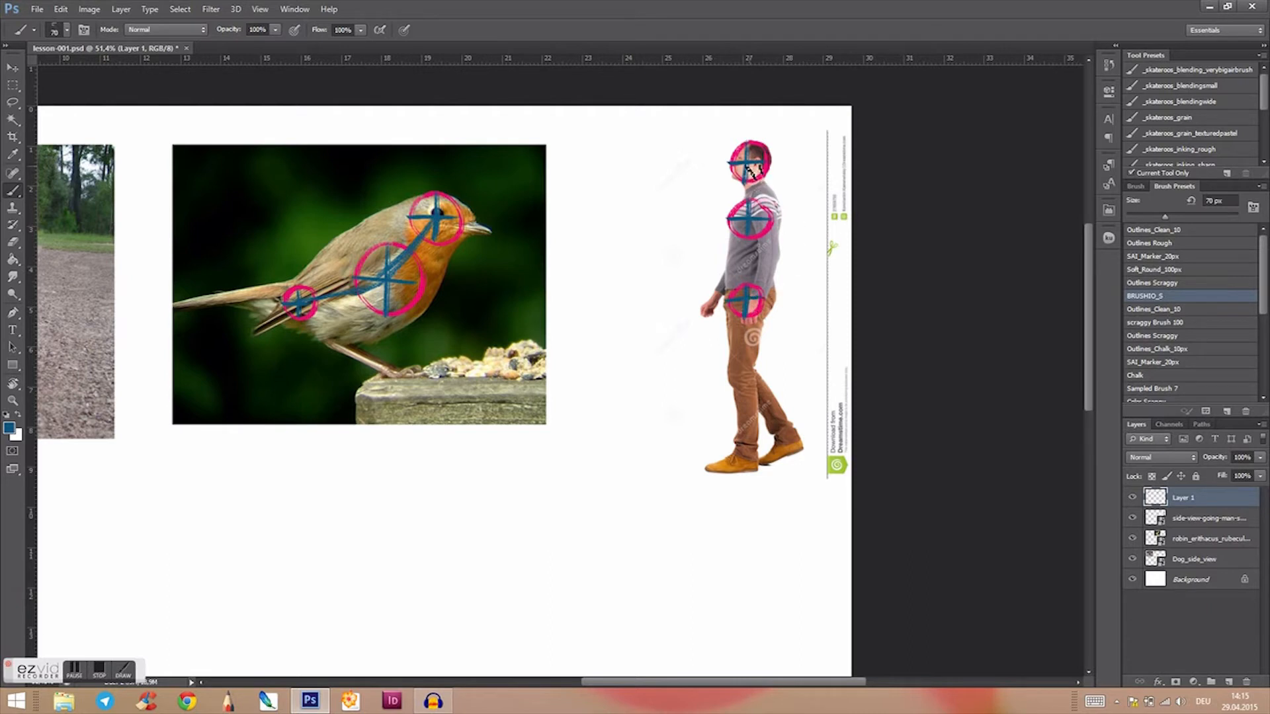
left_click_drag(749, 142, 750, 257)
left_click_drag(497, 486, 728, 479)
mouse_move(547, 528)
left_mouse_down()
mouse_move(690, 515)
mouse_move(632, 510)
left_mouse_up()
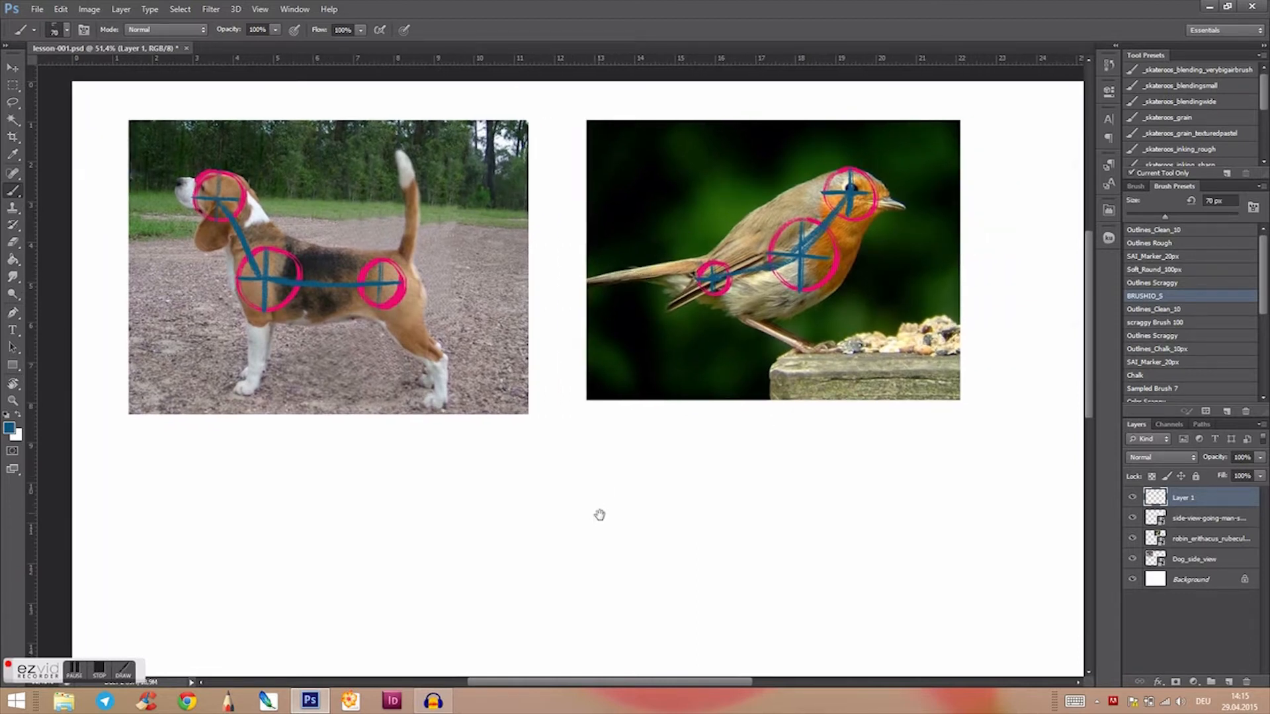
left_click_drag(598, 513, 633, 491)
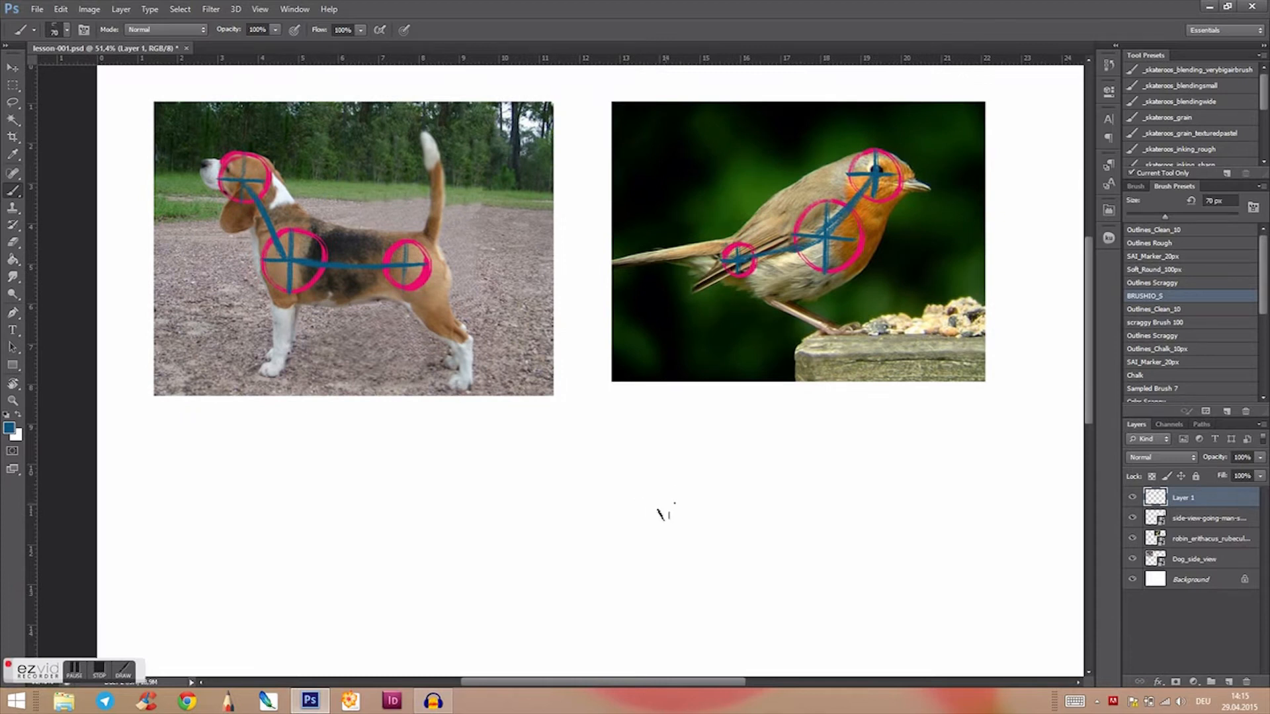
left_click_drag(651, 528, 660, 499)
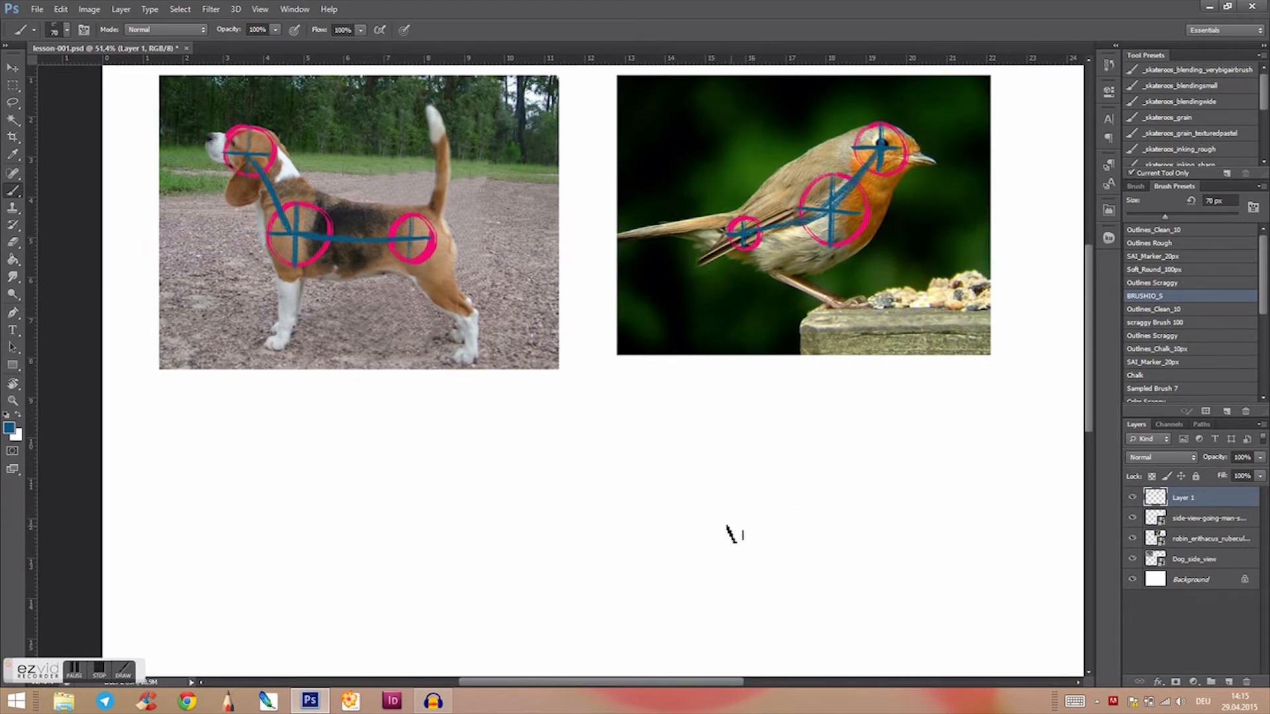
mouse_move(733, 531)
left_mouse_down()
mouse_move(738, 505)
mouse_move(711, 510)
mouse_move(688, 477)
mouse_move(695, 551)
mouse_move(695, 510)
left_mouse_up()
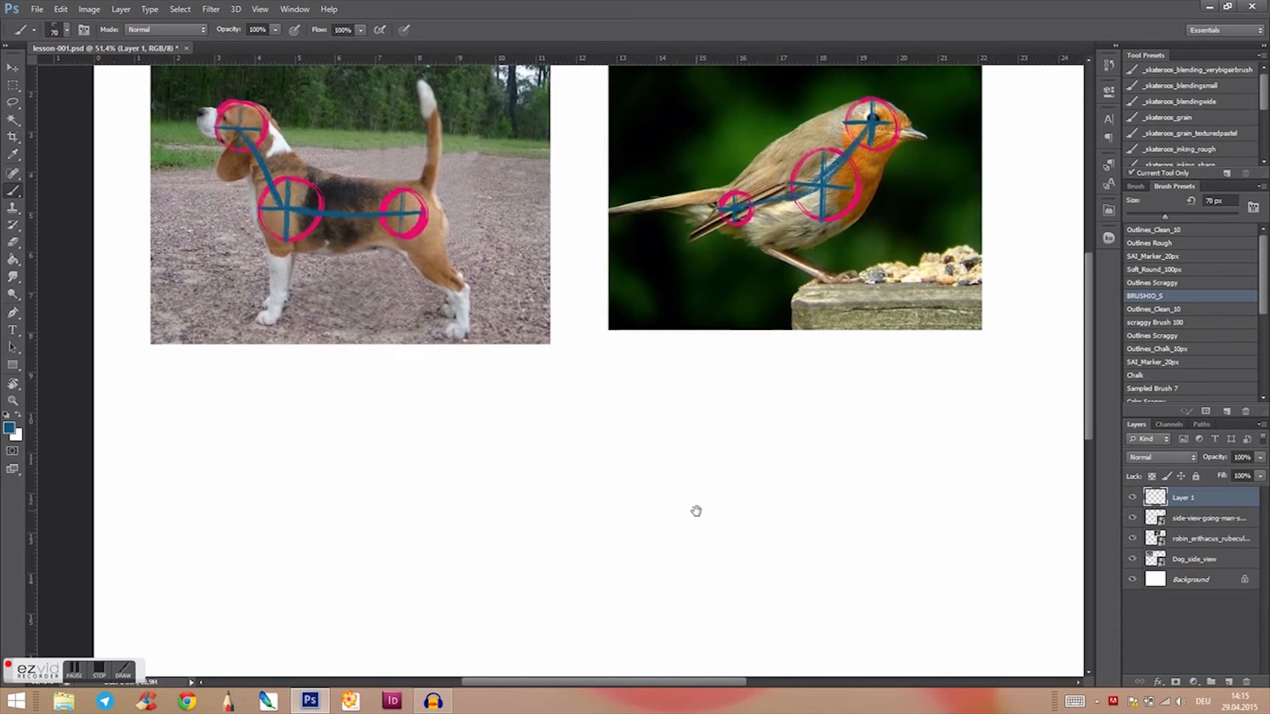
left_click_drag(578, 463, 603, 499)
mouse_move(757, 552)
left_mouse_down()
mouse_move(745, 510)
mouse_move(666, 514)
left_mouse_up()
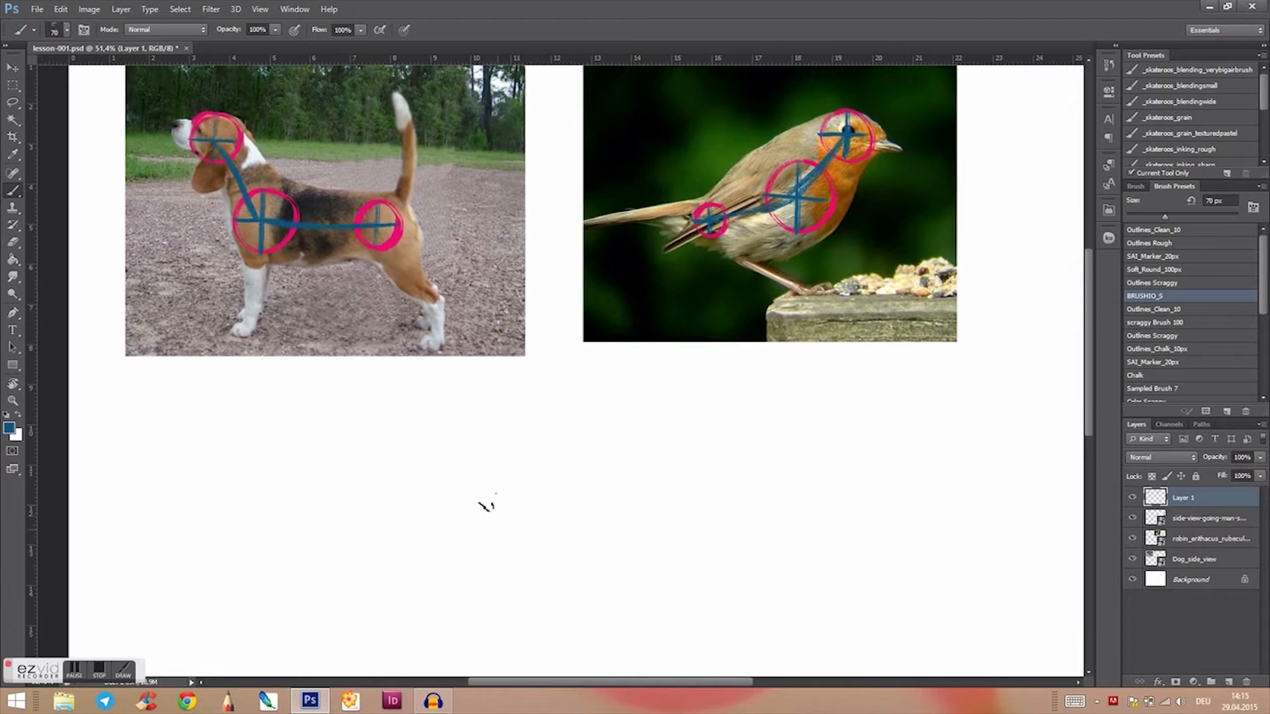
Step: Sample the pink of the beagle's circles as the foreground colour and hide Layer 1
key("alt")
left_click_drag(559, 533, 693, 547)
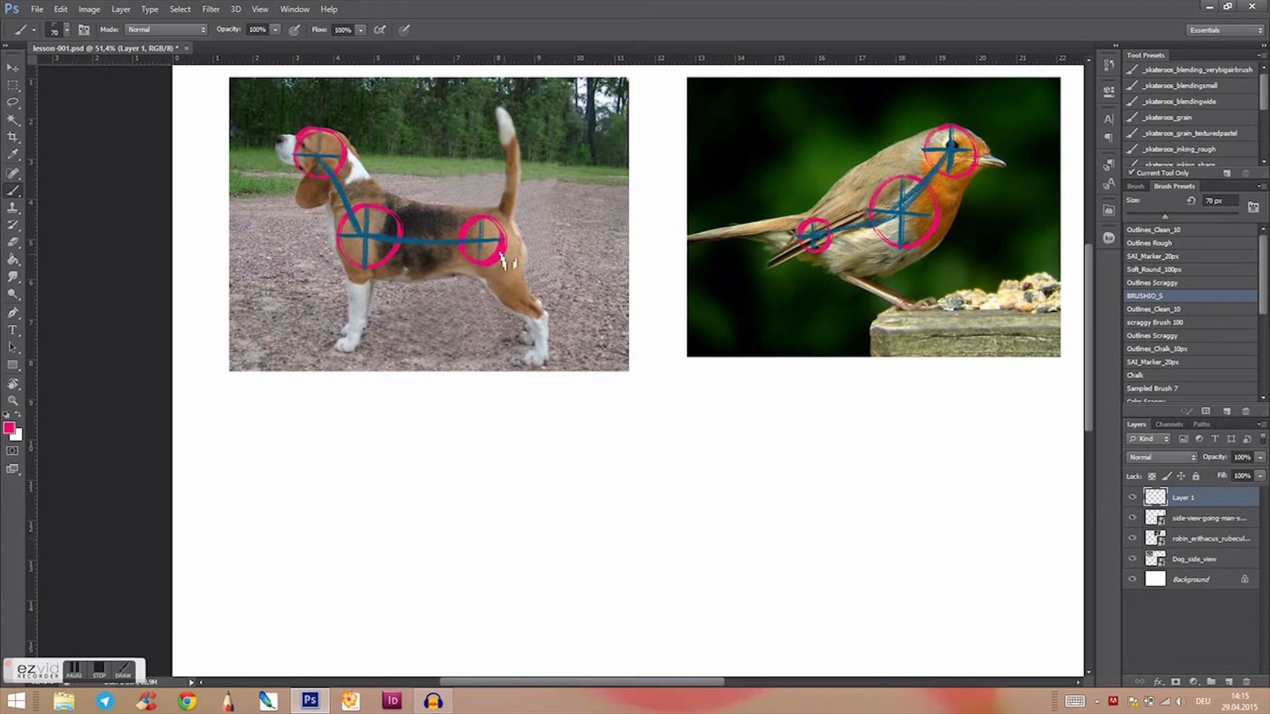
left_click_drag(695, 528, 718, 501)
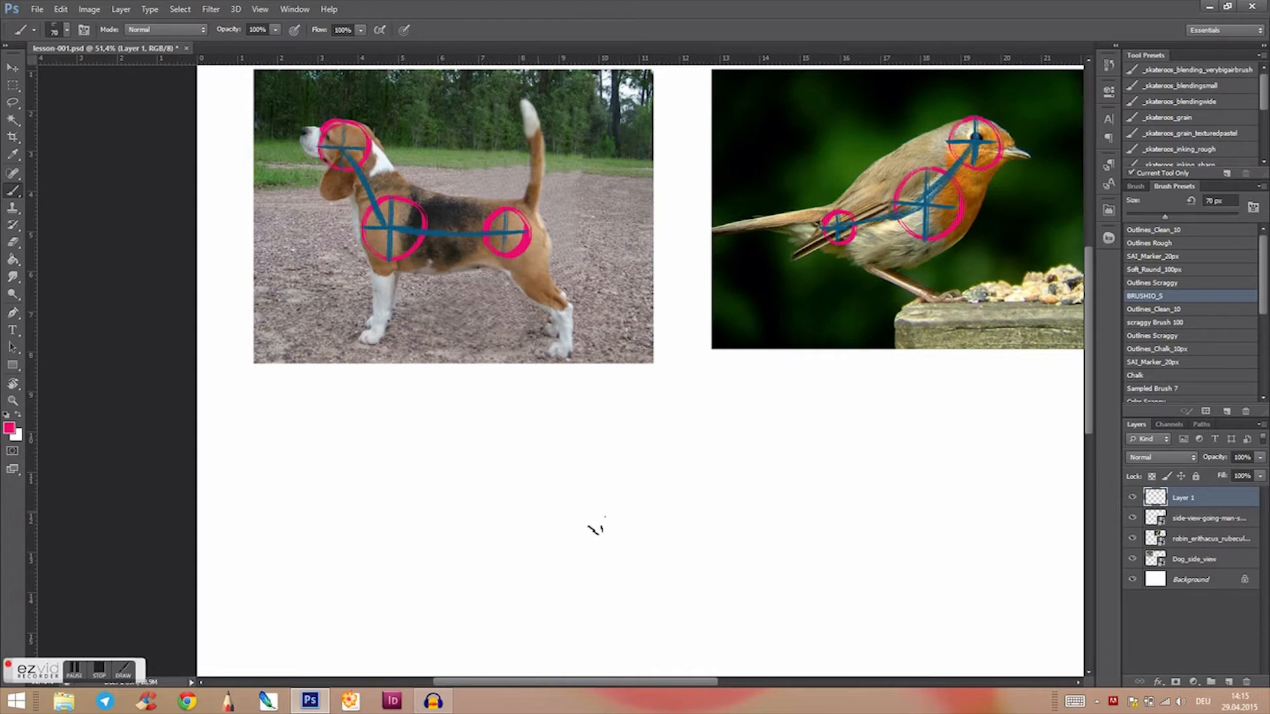
mouse_move(604, 533)
left_mouse_down()
mouse_move(609, 507)
mouse_move(590, 507)
mouse_move(661, 473)
mouse_move(624, 535)
mouse_move(630, 567)
left_mouse_up()
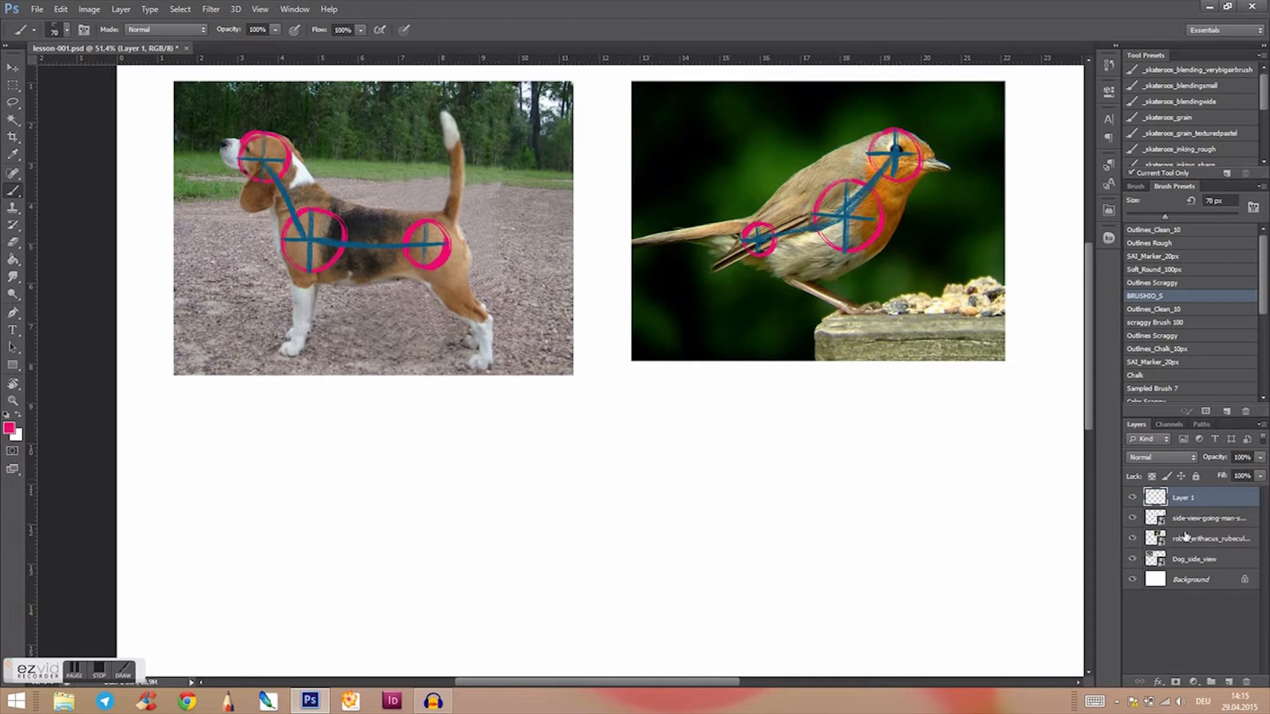
left_click(1132, 499)
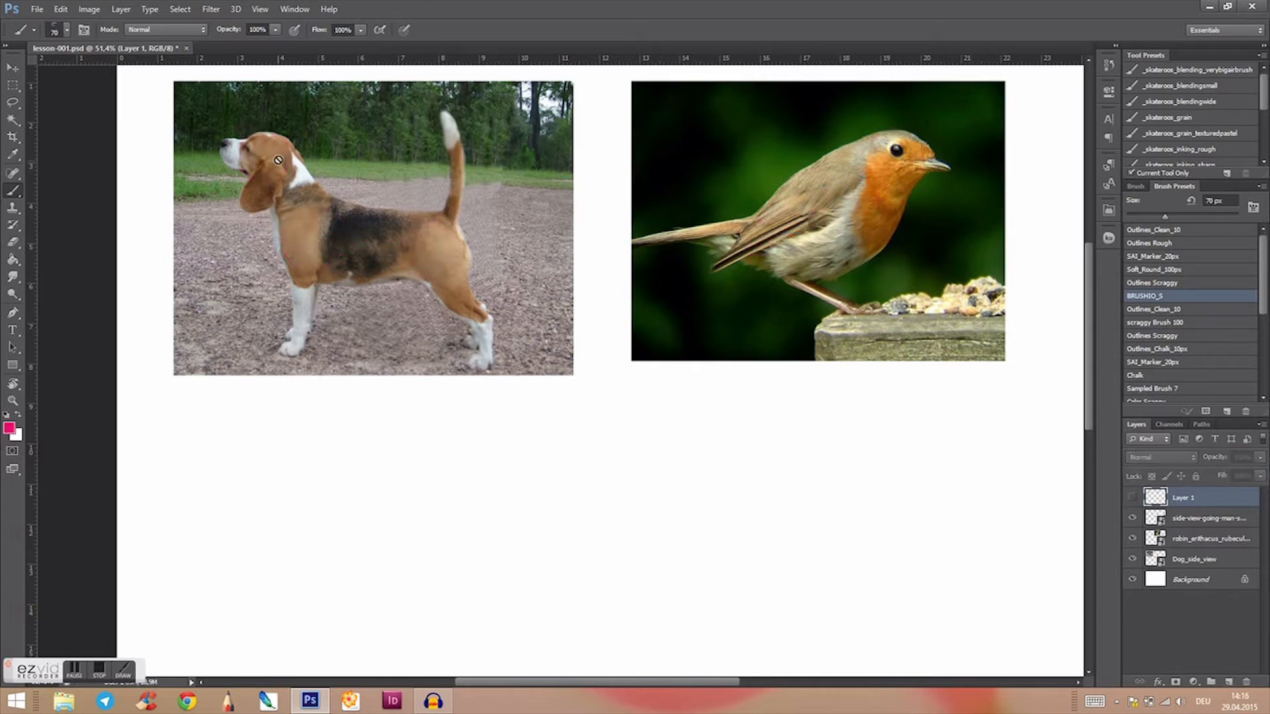
Step: Add a new layer and draw pink squares over the beagle's head, chest and hip
left_click(1228, 682)
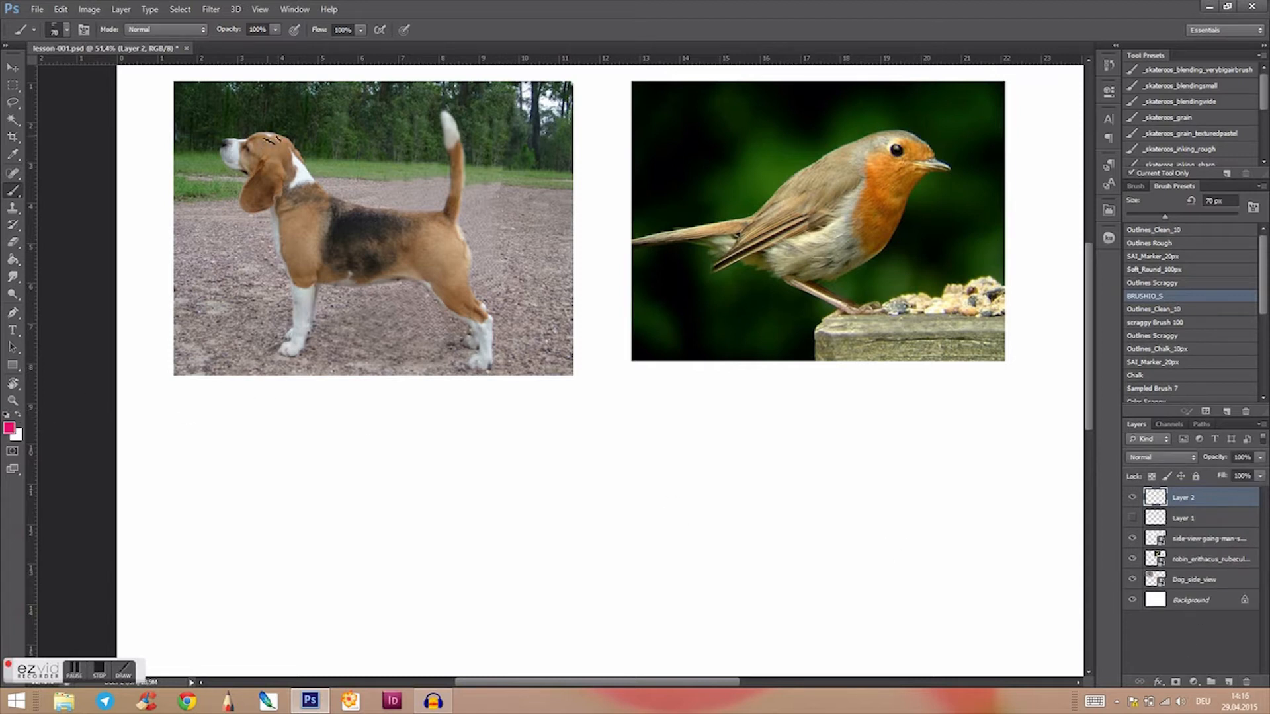
mouse_move(250, 138)
left_mouse_down()
mouse_move(291, 140)
mouse_move(246, 173)
mouse_move(286, 178)
mouse_move(289, 162)
mouse_move(277, 263)
left_mouse_up()
left_click_drag(276, 263, 323, 264)
left_click_drag(327, 213, 327, 266)
mouse_move(414, 223)
left_mouse_down()
mouse_move(453, 224)
mouse_move(409, 273)
left_mouse_up()
left_click_drag(411, 273, 456, 279)
left_click_drag(457, 278, 454, 223)
Step: Draw crosses inside the beagle's three squares and connect their centres with a line from head to hip
left_click_drag(651, 463, 622, 484)
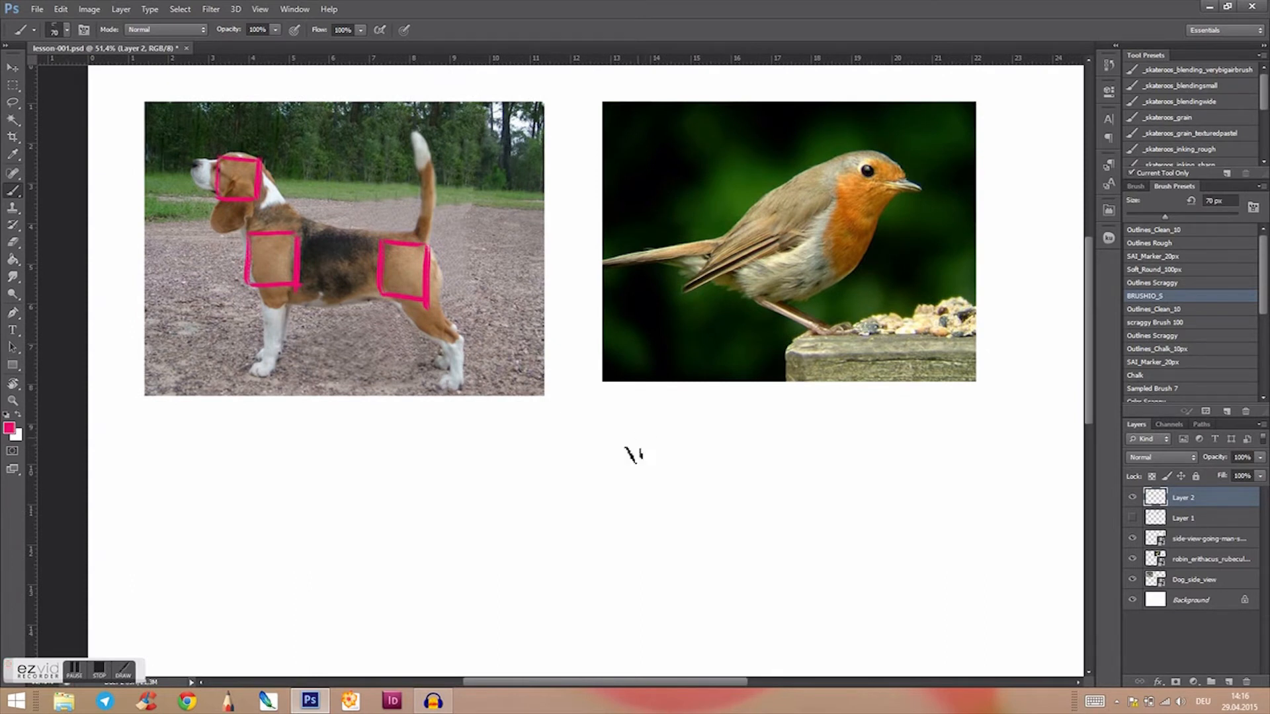
left_click_drag(596, 502, 567, 522)
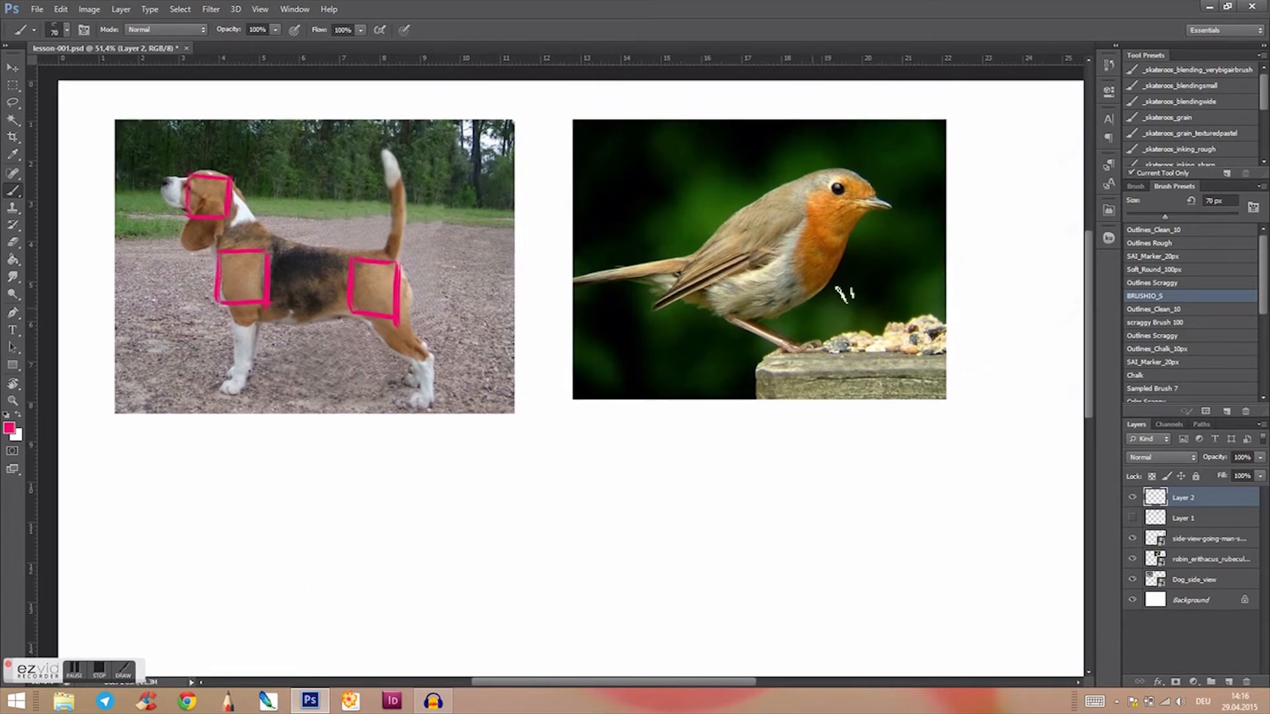
left_click_drag(369, 468, 394, 460)
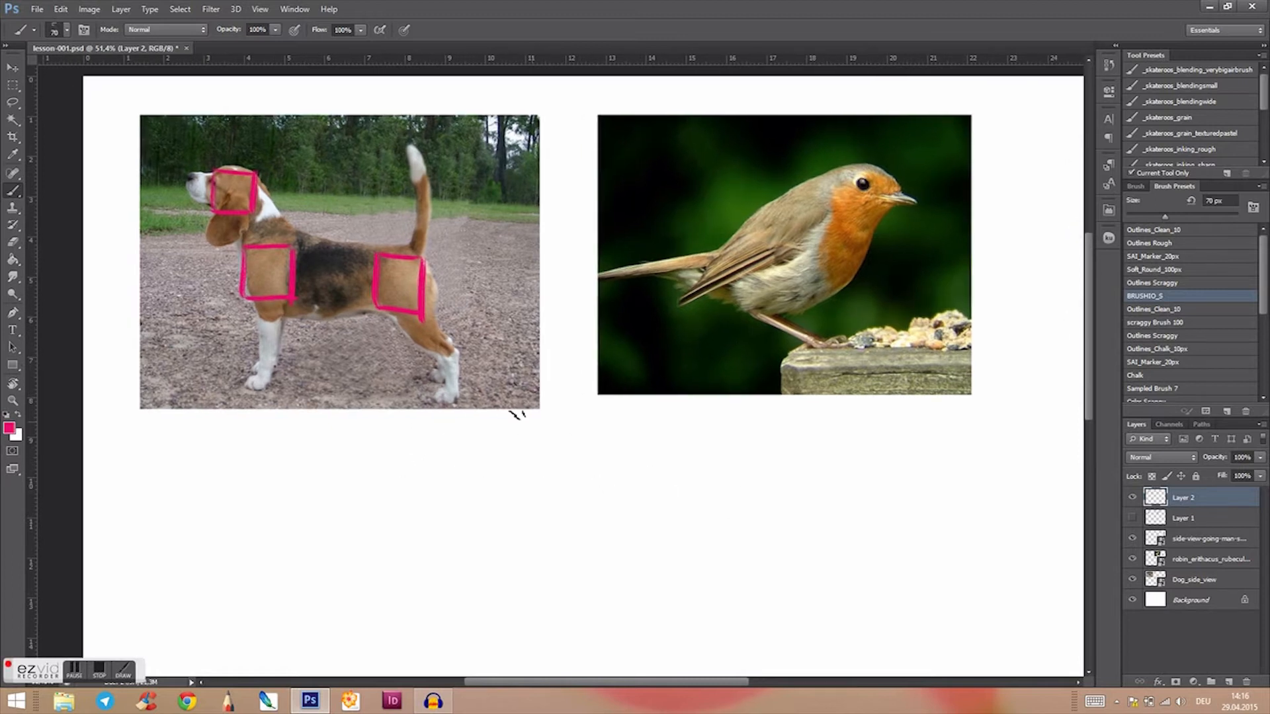
mouse_move(232, 172)
left_mouse_down()
mouse_move(233, 211)
mouse_move(255, 193)
left_mouse_up()
mouse_move(268, 249)
left_mouse_down()
mouse_move(268, 296)
mouse_move(291, 272)
left_mouse_up()
mouse_move(398, 258)
left_mouse_down()
mouse_move(392, 295)
mouse_move(421, 278)
left_mouse_up()
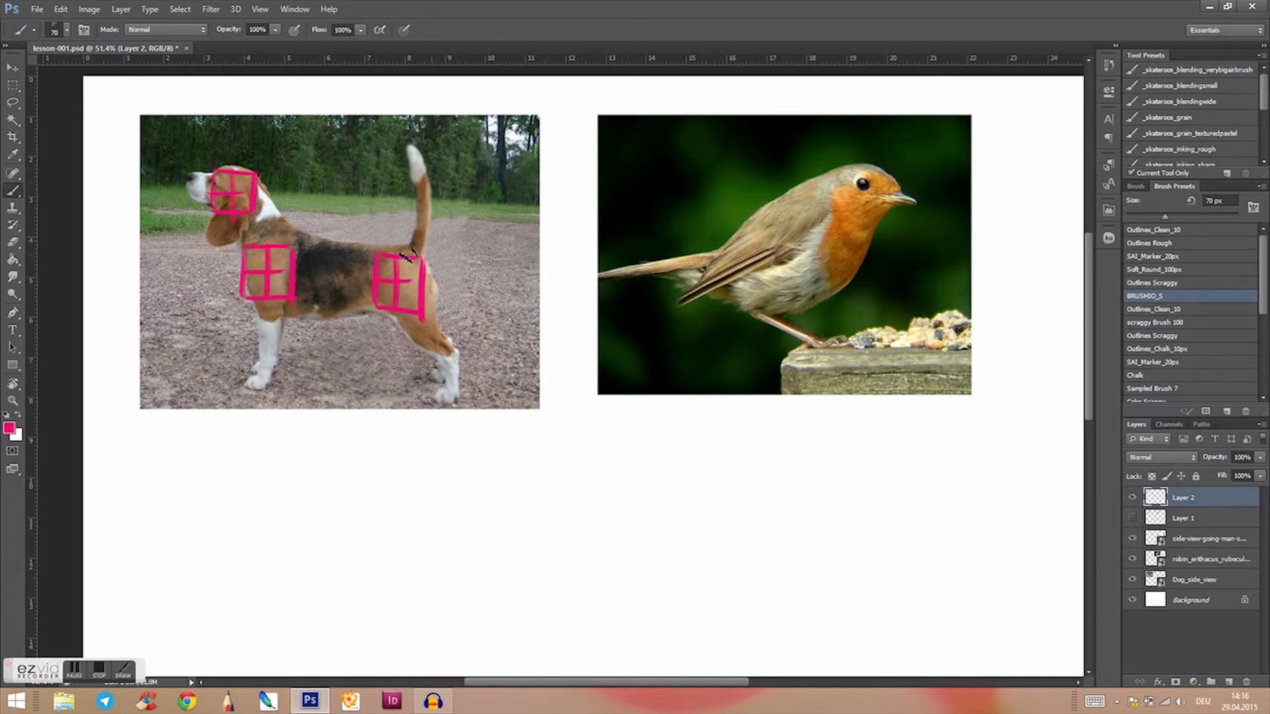
mouse_move(232, 195)
left_mouse_down()
mouse_move(286, 287)
mouse_move(414, 278)
left_mouse_up()
Step: Undo the squares, crosses and connecting line on the beagle and erase the leftover pink stroke on its head
right_click(693, 473)
left_click(754, 530)
left_click(756, 534)
left_click(755, 532)
left_click(755, 532)
left_click(755, 530)
left_click(755, 529)
left_click(754, 528)
left_click(753, 528)
left_click(752, 528)
left_click(752, 527)
left_click(752, 527)
left_click(753, 526)
left_click(751, 525)
left_click(750, 527)
left_click(749, 528)
left_click(748, 530)
left_click(748, 530)
left_click(748, 529)
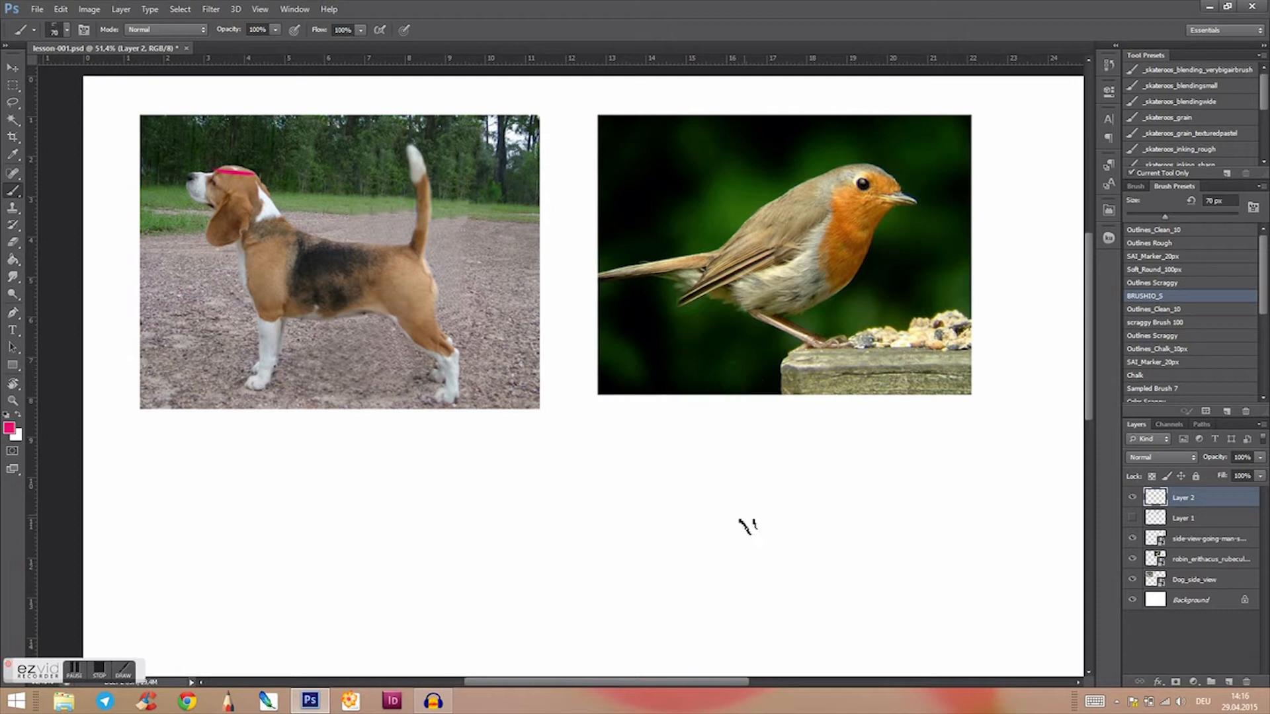
right_click(796, 535)
left_click(843, 582)
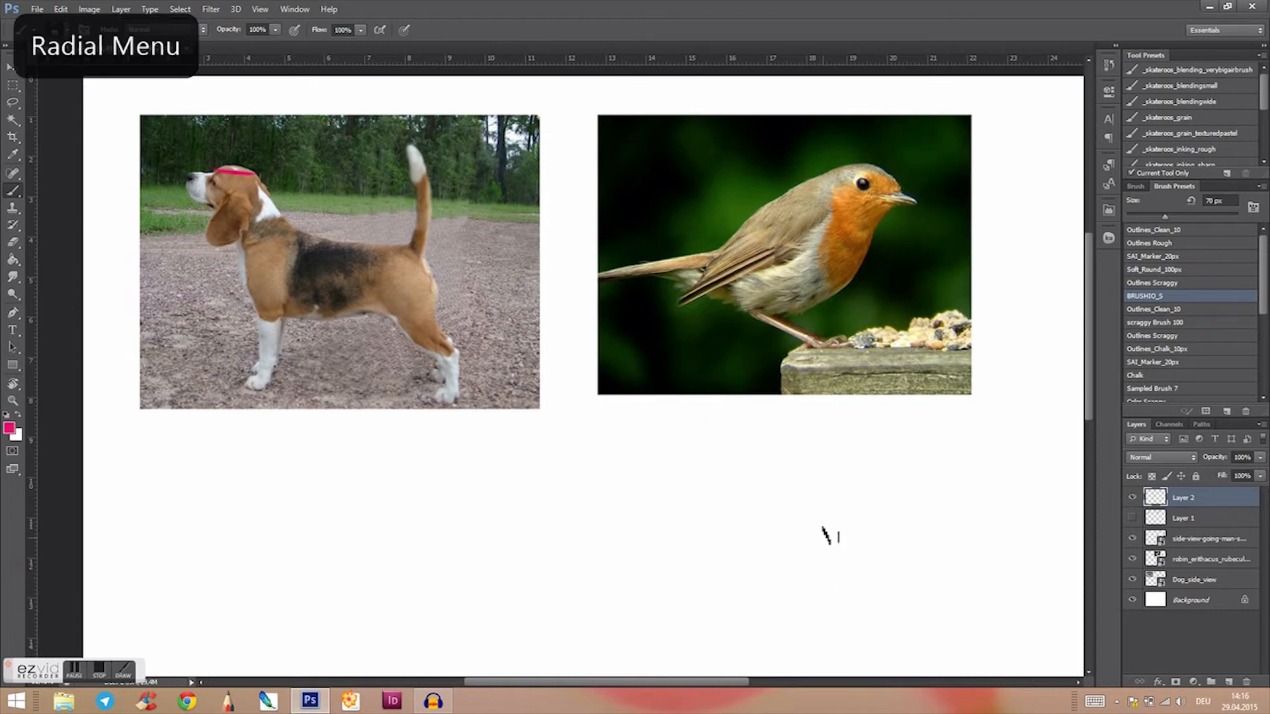
right_click(874, 539)
left_click(933, 589)
key("e")
left_click_drag(247, 180, 264, 183)
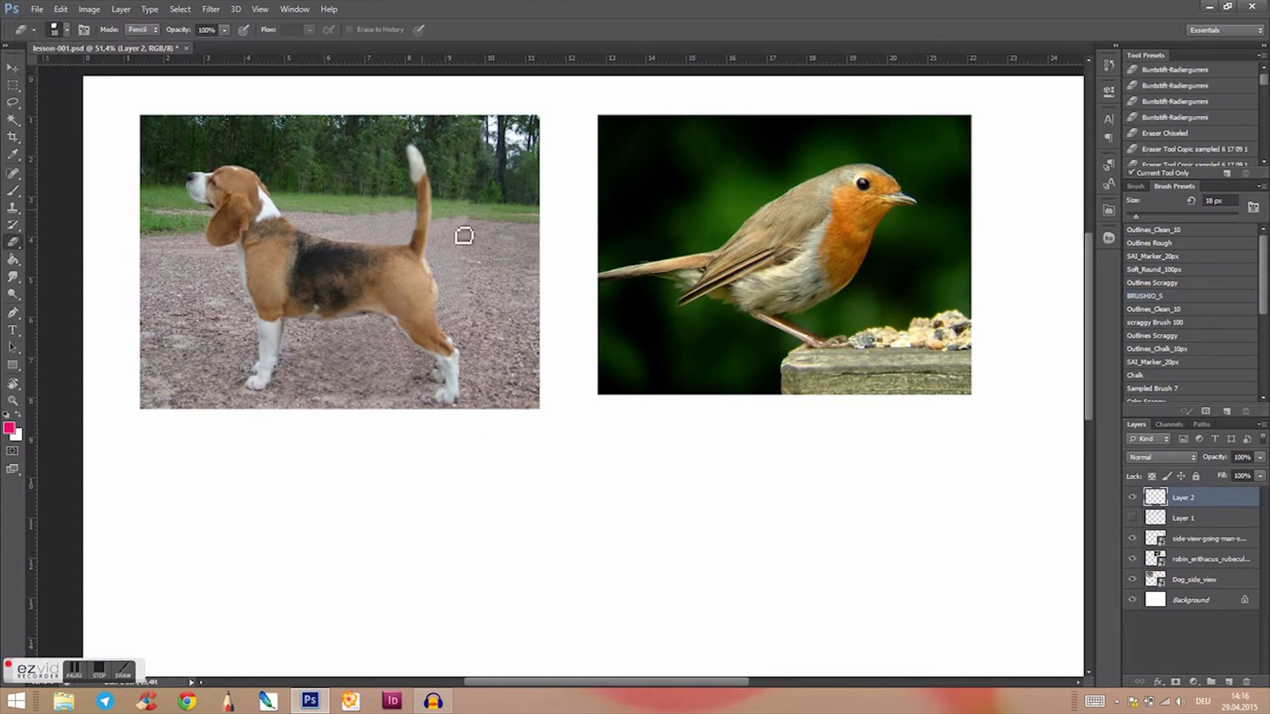
Step: Draw pink head, chest and hip circles for two figures below the photos, one with a huge chest and one with a smaller chest
key("b")
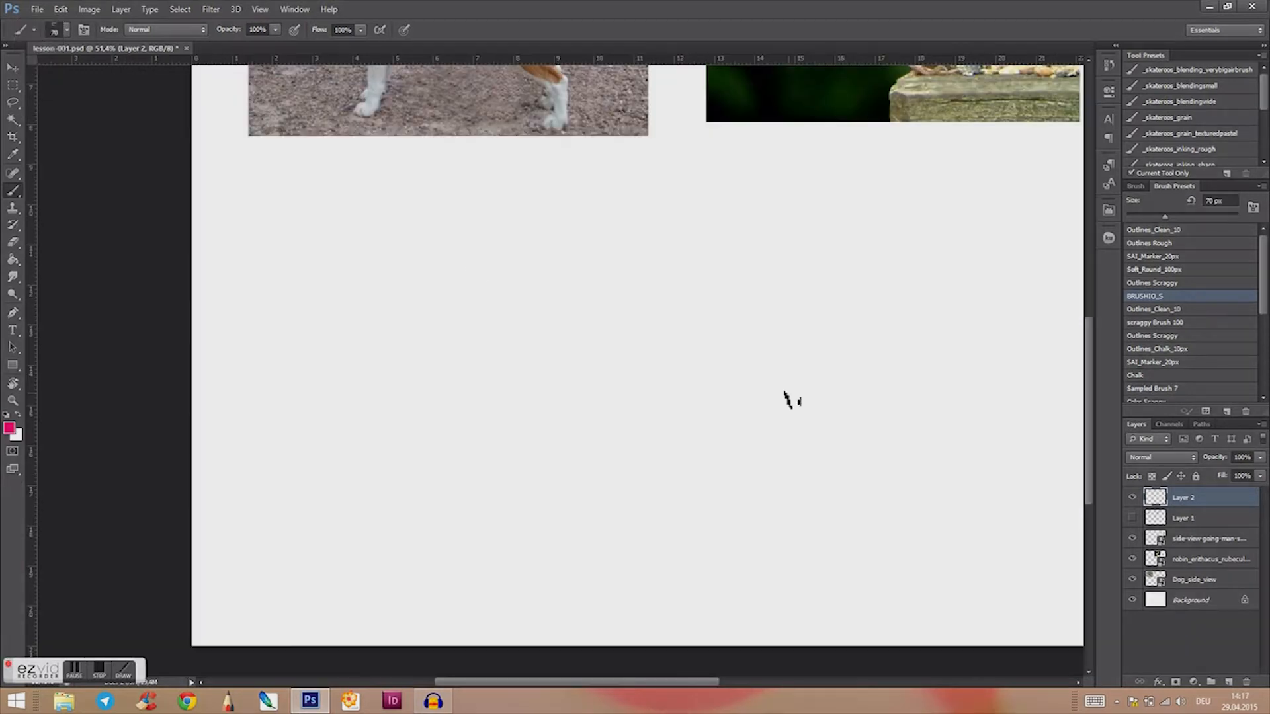
mouse_move(471, 242)
left_mouse_down()
mouse_move(425, 221)
mouse_move(454, 207)
left_mouse_up()
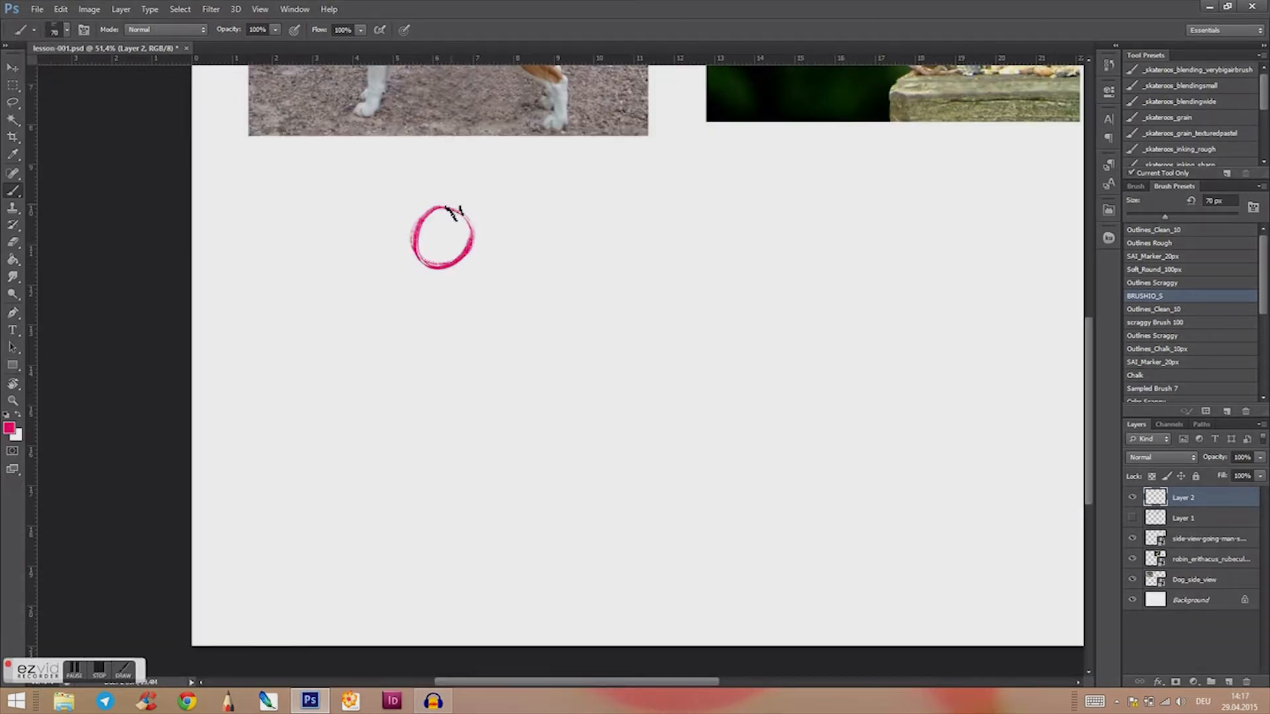
mouse_move(383, 291)
left_mouse_down()
mouse_move(460, 290)
mouse_move(370, 400)
left_mouse_up()
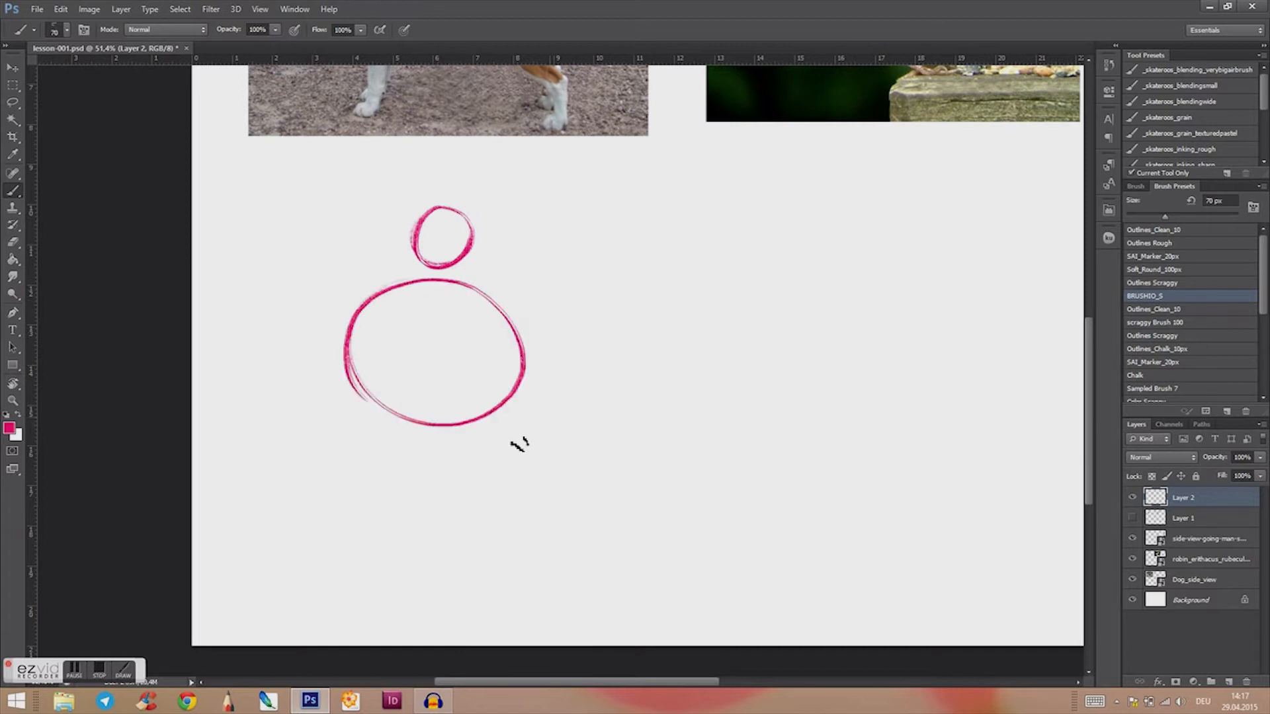
mouse_move(415, 474)
left_mouse_down()
mouse_move(430, 497)
mouse_move(444, 483)
left_mouse_up()
mouse_move(645, 228)
left_mouse_down()
mouse_move(661, 252)
mouse_move(640, 251)
mouse_move(661, 228)
mouse_move(604, 276)
mouse_move(693, 334)
mouse_move(653, 267)
left_mouse_up()
left_click_drag(618, 396, 625, 413)
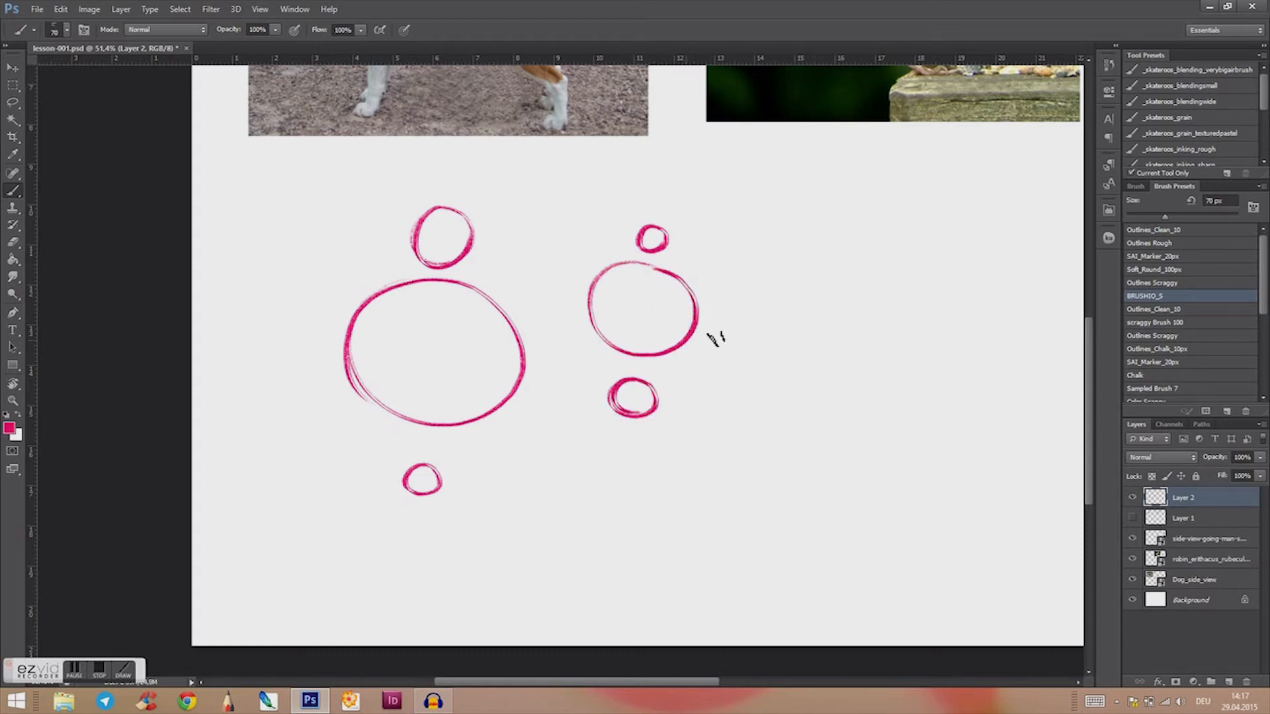
Step: Set the foreground colour to a greyish tone and sketch the broad figure's jaw, neck, shoulders and chest details over its circles
left_click(9, 429)
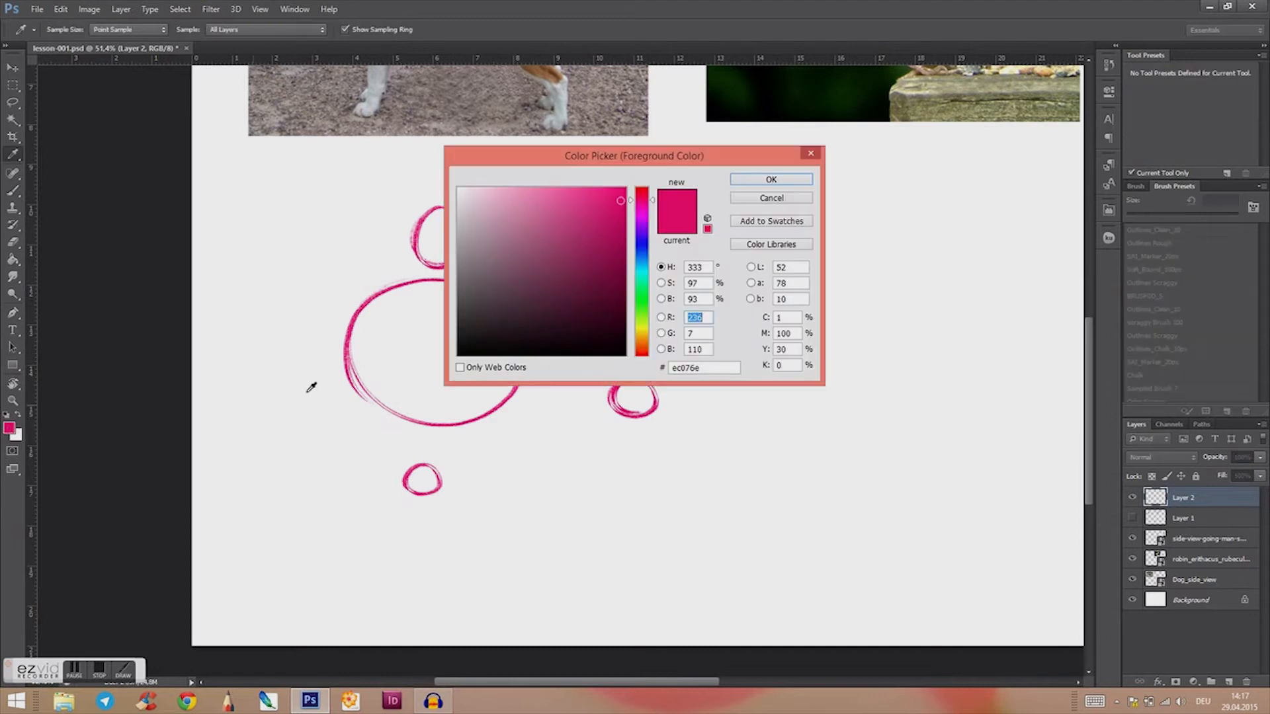
left_click(766, 180)
mouse_move(414, 213)
left_mouse_down()
mouse_move(416, 264)
mouse_move(470, 259)
mouse_move(471, 215)
left_mouse_up()
mouse_move(432, 263)
left_mouse_down()
mouse_move(440, 277)
mouse_move(336, 303)
left_mouse_up()
left_click_drag(440, 279, 506, 287)
mouse_move(346, 342)
left_mouse_down()
mouse_move(333, 340)
mouse_move(384, 377)
left_mouse_up()
left_click_drag(370, 358, 381, 364)
mouse_move(458, 380)
left_mouse_down()
mouse_move(506, 369)
mouse_move(479, 364)
left_mouse_up()
left_click_drag(434, 296, 434, 357)
left_click_drag(396, 291, 529, 311)
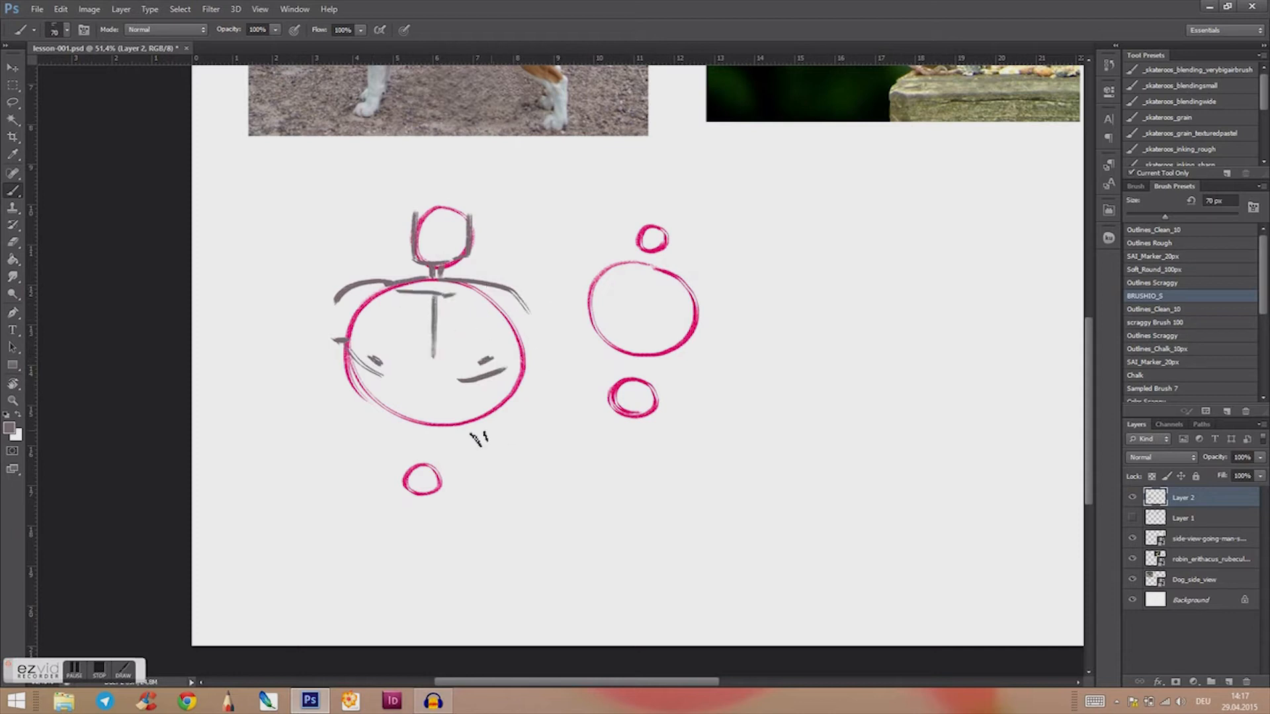
Step: Sketch the broad figure's tapering waist and short legs with feet, plus one long arm with a hand
left_click_drag(364, 382, 401, 464)
left_click_drag(486, 384, 451, 471)
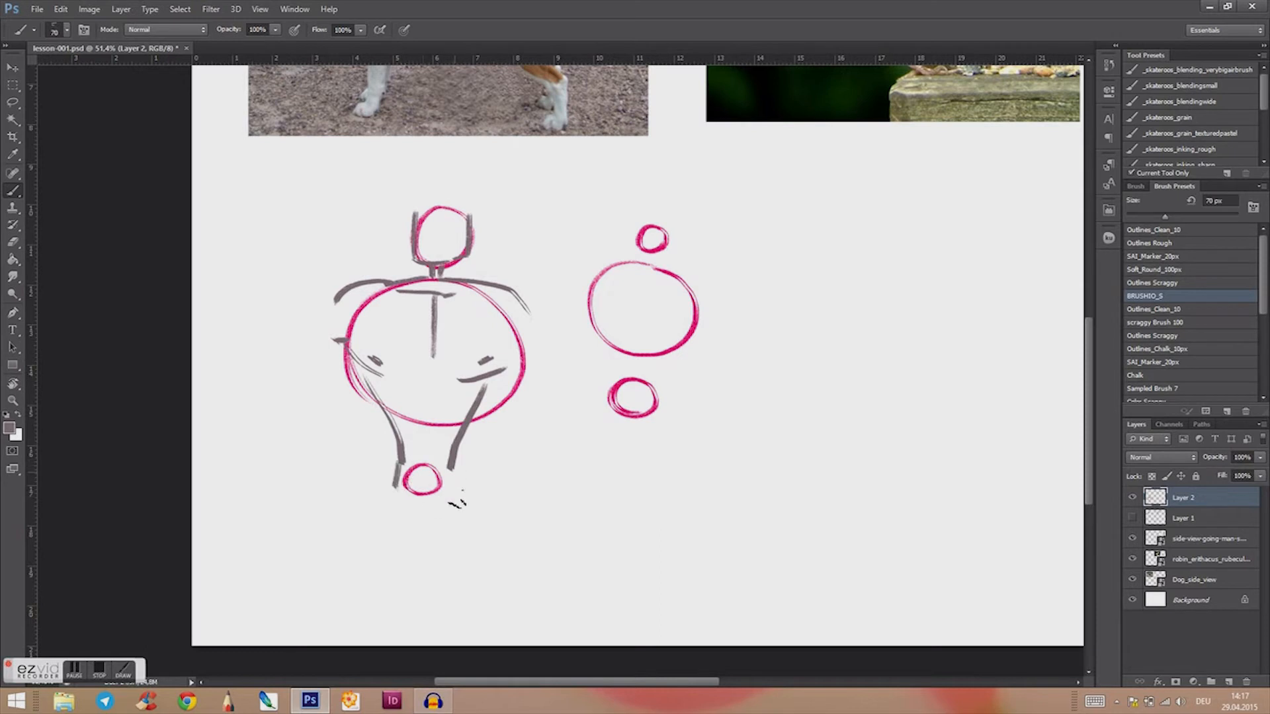
left_click_drag(392, 486, 396, 622)
left_click_drag(384, 621, 396, 619)
left_click_drag(436, 513, 454, 622)
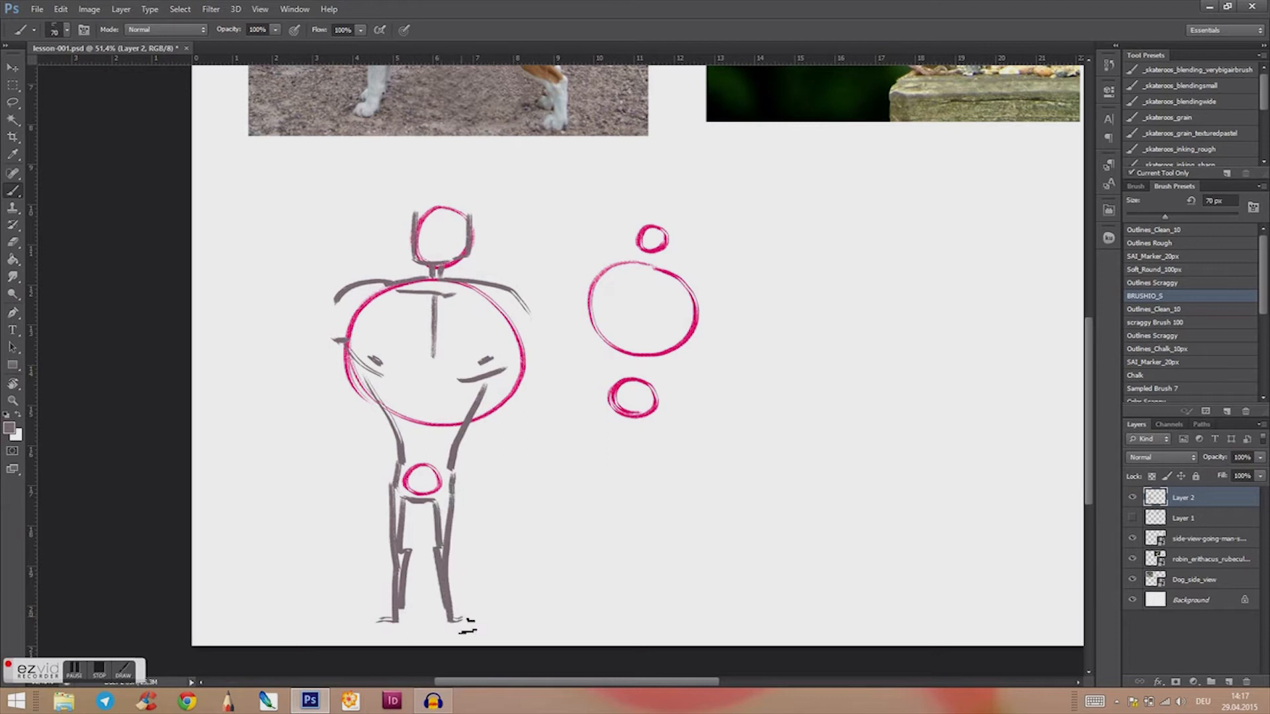
mouse_move(338, 301)
left_mouse_down()
mouse_move(306, 395)
mouse_move(331, 392)
mouse_move(325, 452)
left_mouse_up()
left_click_drag(305, 394, 324, 483)
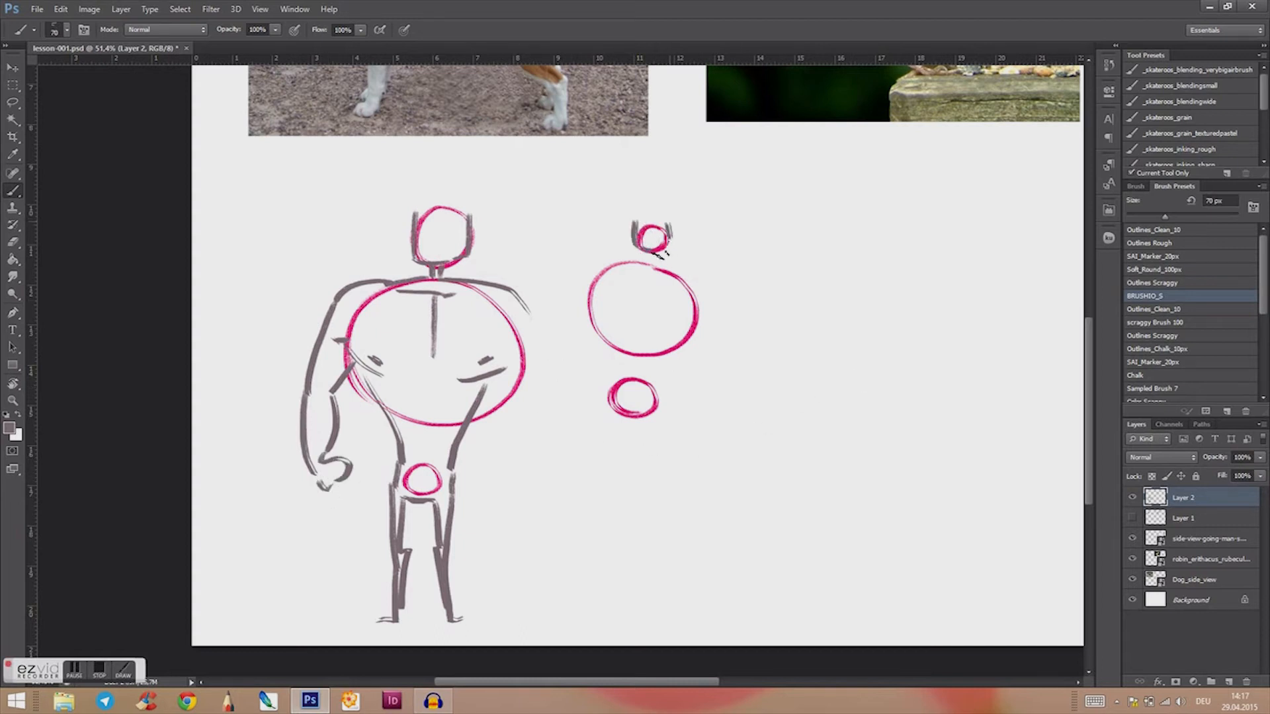
Step: Sketch the slimmer figure's head, shoulders, torso, long legs and both arms around its three circles
left_click_drag(586, 278, 652, 262)
left_click_drag(583, 306, 602, 400)
left_click_drag(689, 325, 605, 526)
left_click_drag(615, 434, 631, 595)
left_click_drag(607, 522, 628, 632)
left_click_drag(651, 425, 662, 618)
mouse_move(664, 423)
left_mouse_down()
mouse_move(662, 615)
mouse_move(690, 622)
left_mouse_up()
mouse_move(583, 274)
left_mouse_down()
mouse_move(562, 334)
mouse_move(578, 445)
mouse_move(567, 424)
left_mouse_up()
left_click_drag(695, 278, 695, 363)
left_click_drag(692, 331, 688, 433)
left_click_drag(689, 423, 685, 442)
left_click_drag(698, 381, 693, 430)
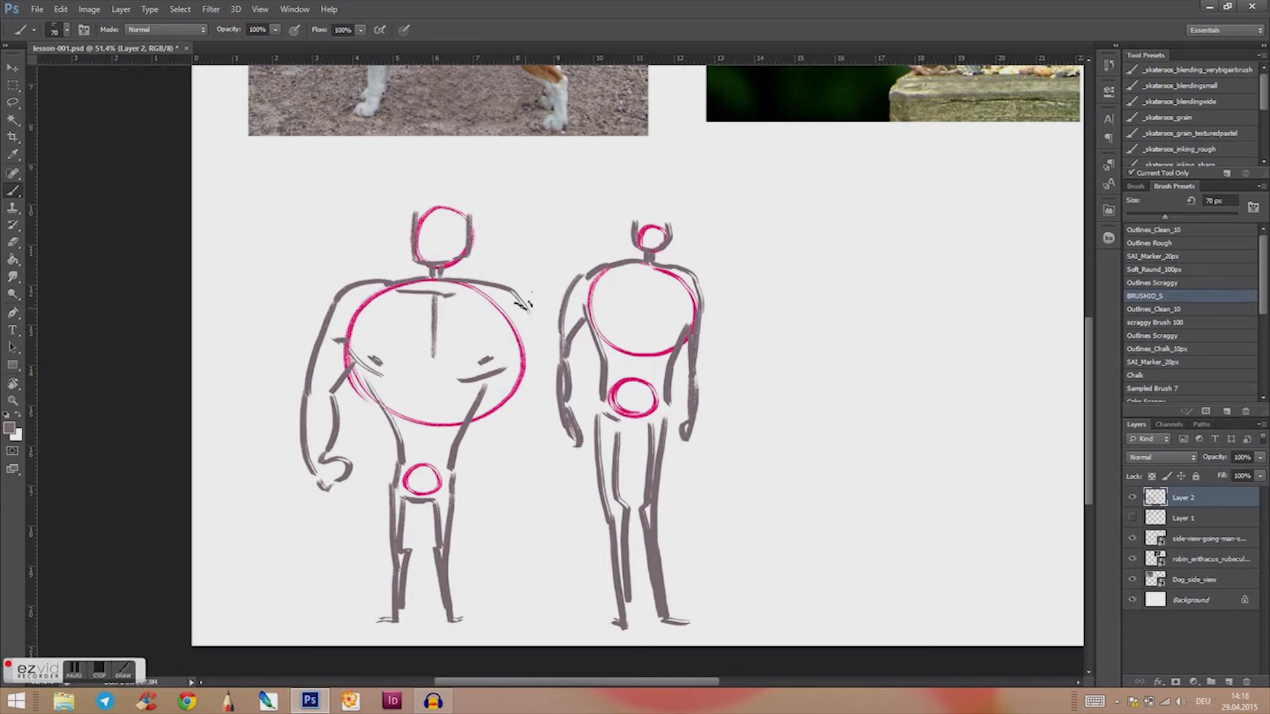
Step: Draw the broad figure's missing second arm from the shoulder down to the hand
mouse_move(503, 281)
left_mouse_down()
mouse_move(540, 312)
mouse_move(508, 488)
left_mouse_up()
left_click_drag(538, 366, 528, 476)
left_click_drag(775, 515, 689, 508)
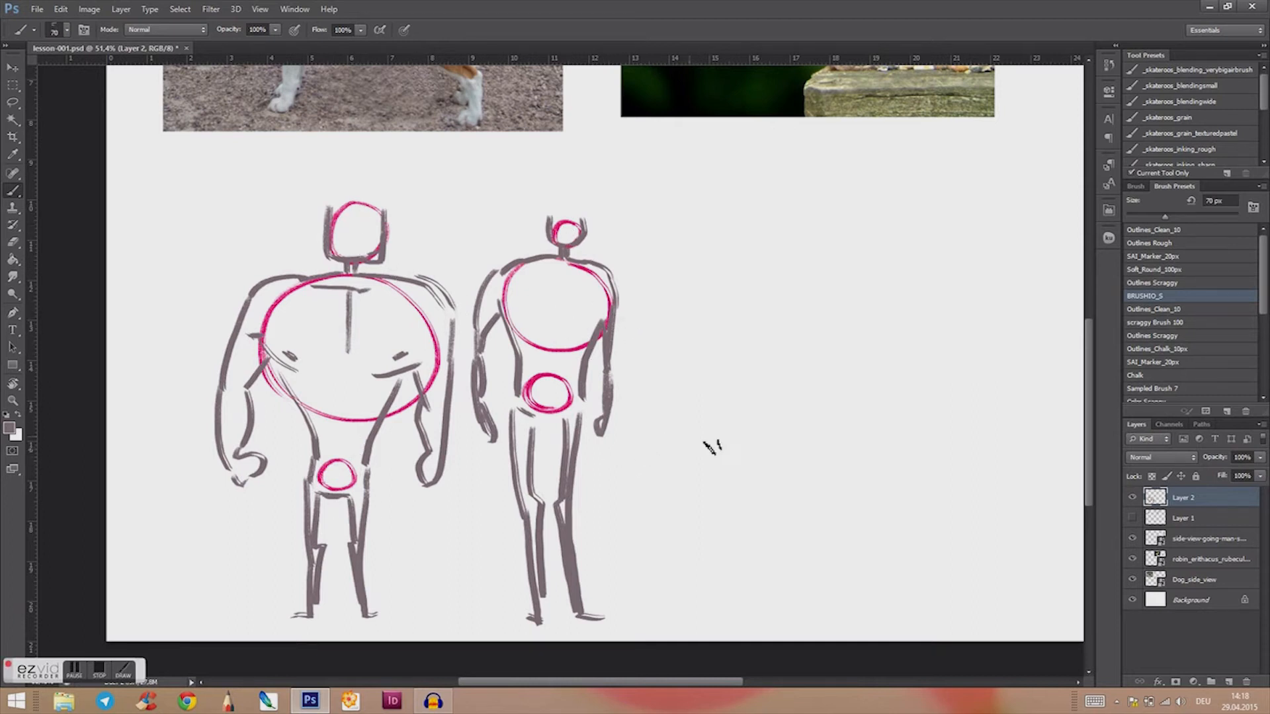
mouse_move(700, 434)
left_mouse_down()
mouse_move(699, 453)
mouse_move(684, 454)
mouse_move(672, 418)
left_mouse_up()
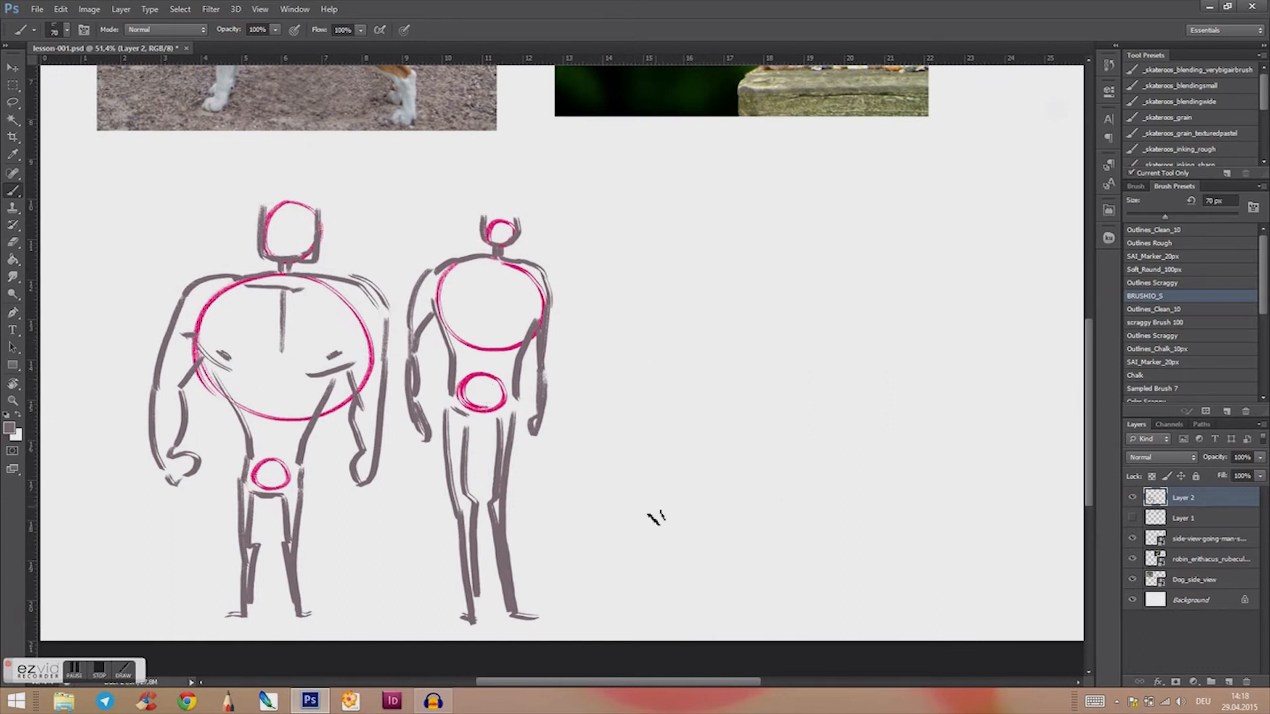
Step: Enlarge the Eraser to 138 px and erase both sketched figures completely
key("e")
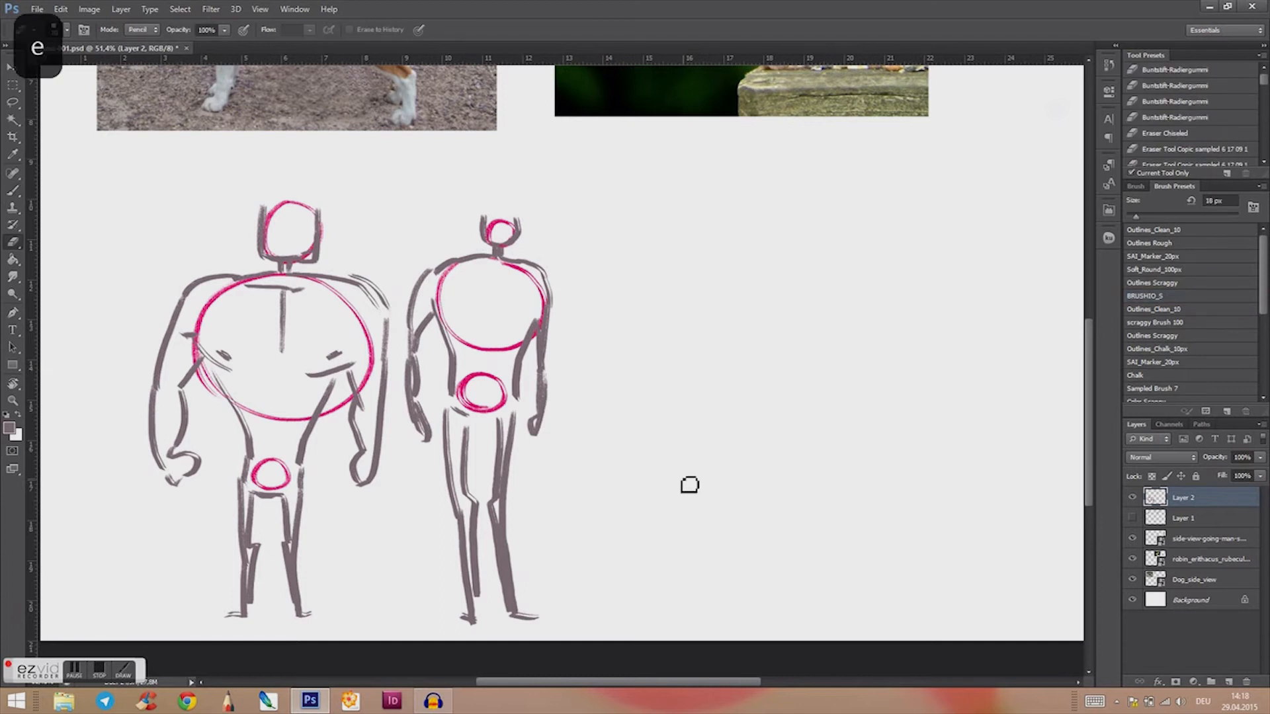
right_click(534, 448, "ctrl")
left_click_drag(537, 450, 557, 451)
mouse_move(531, 235)
left_mouse_down()
mouse_move(444, 242)
mouse_move(439, 221)
mouse_move(414, 279)
mouse_move(424, 419)
mouse_move(468, 476)
mouse_move(457, 633)
mouse_move(480, 598)
mouse_move(513, 628)
mouse_move(473, 199)
mouse_move(472, 341)
left_mouse_up()
left_click_drag(501, 195, 537, 287)
mouse_move(269, 201)
left_mouse_down()
mouse_move(151, 485)
mouse_move(152, 395)
mouse_move(185, 284)
mouse_move(177, 494)
mouse_move(287, 196)
mouse_move(209, 485)
mouse_move(227, 612)
mouse_move(254, 608)
mouse_move(277, 626)
mouse_move(290, 378)
mouse_move(260, 512)
mouse_move(318, 252)
mouse_move(342, 482)
mouse_move(376, 403)
left_mouse_up()
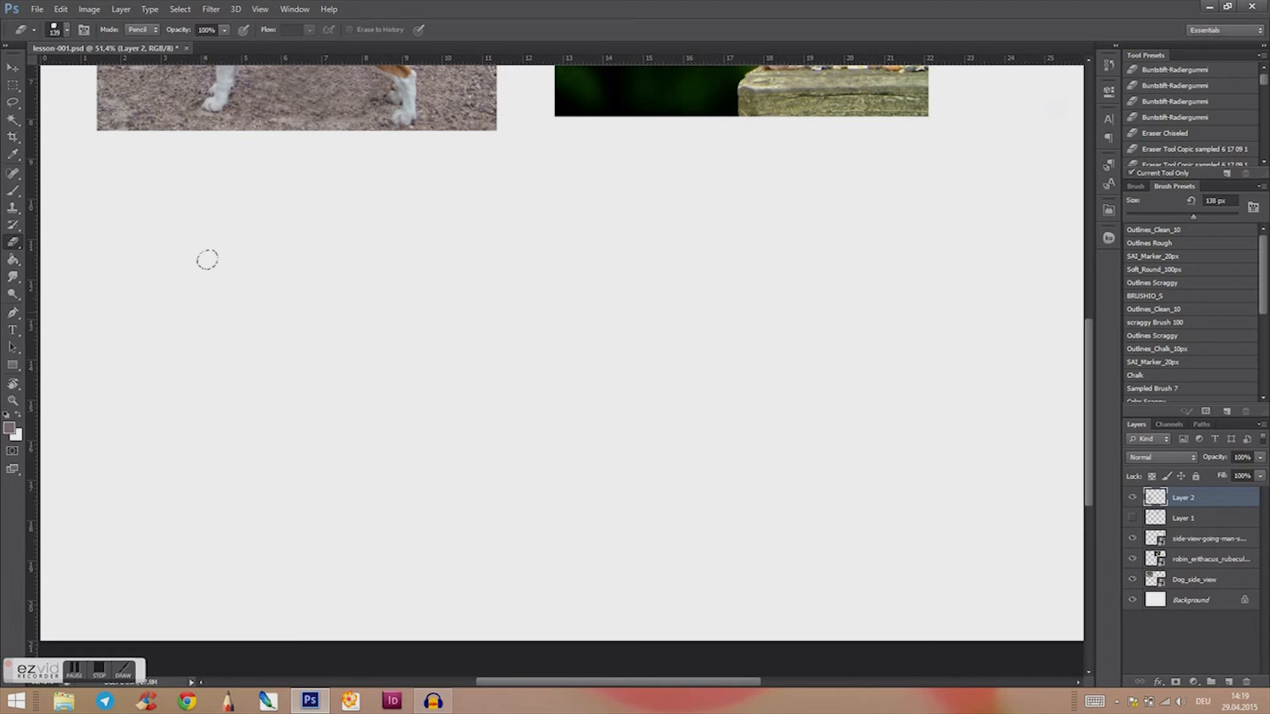
Step: Return to the Brush and set the foreground colour to a darker pink
key("b")
left_click_drag(588, 384, 714, 589)
left_click(11, 430)
left_click(604, 256)
left_click(783, 182)
left_click_drag(807, 488, 488, 547)
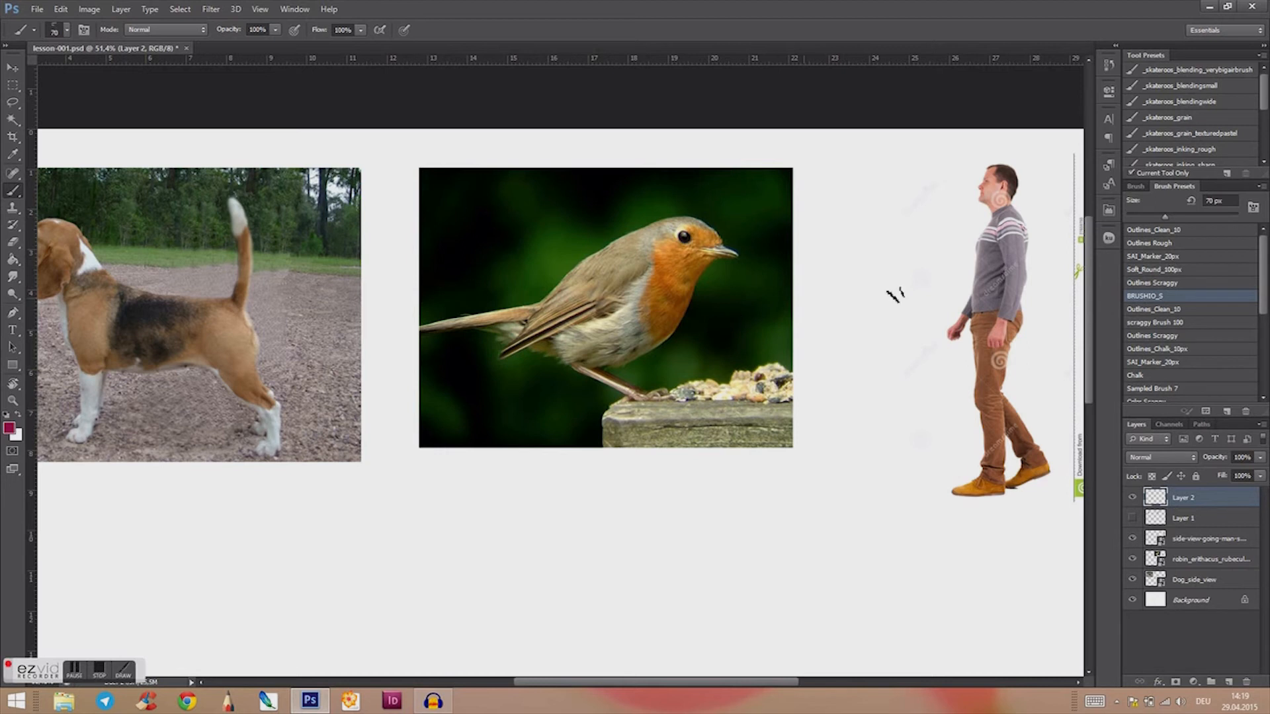
Step: Select the SAI_Marker_20px brush preset and set the foreground colour to bright red
left_click(1181, 271)
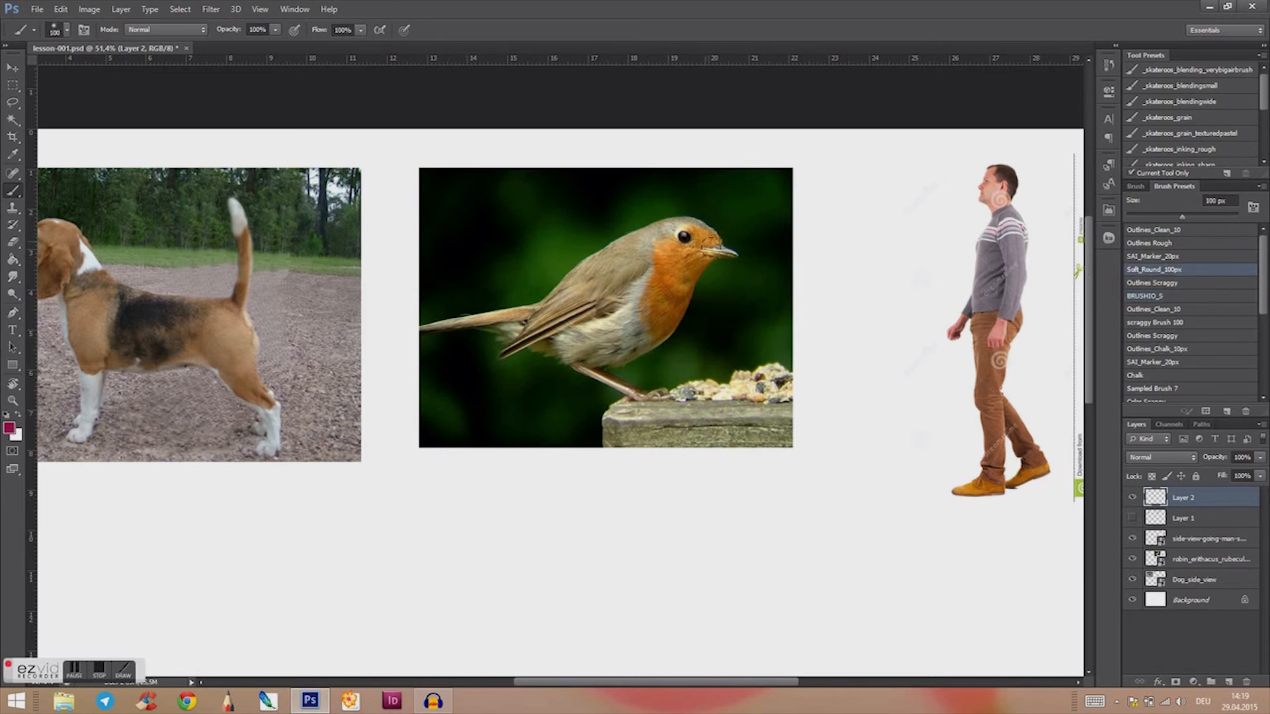
right_click(701, 378, "ctrl")
left_click_drag(702, 377, 687, 387)
left_click(1170, 257)
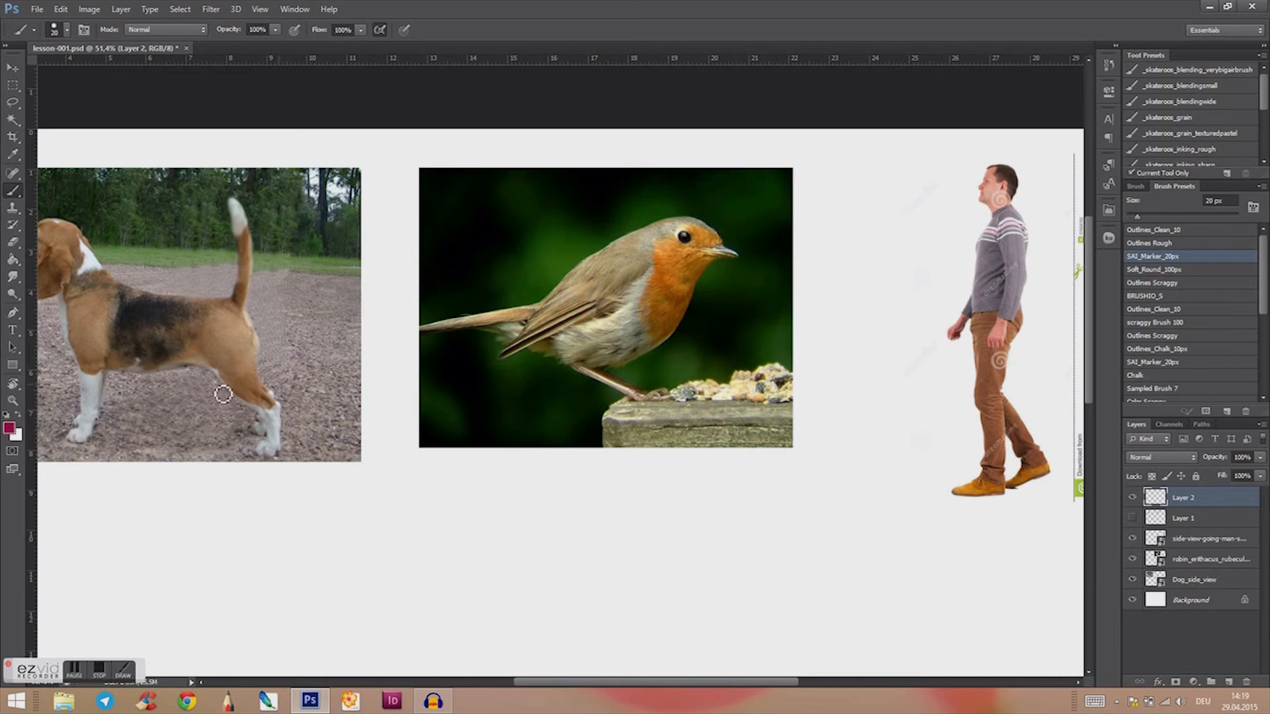
left_click(10, 429)
left_click(610, 291)
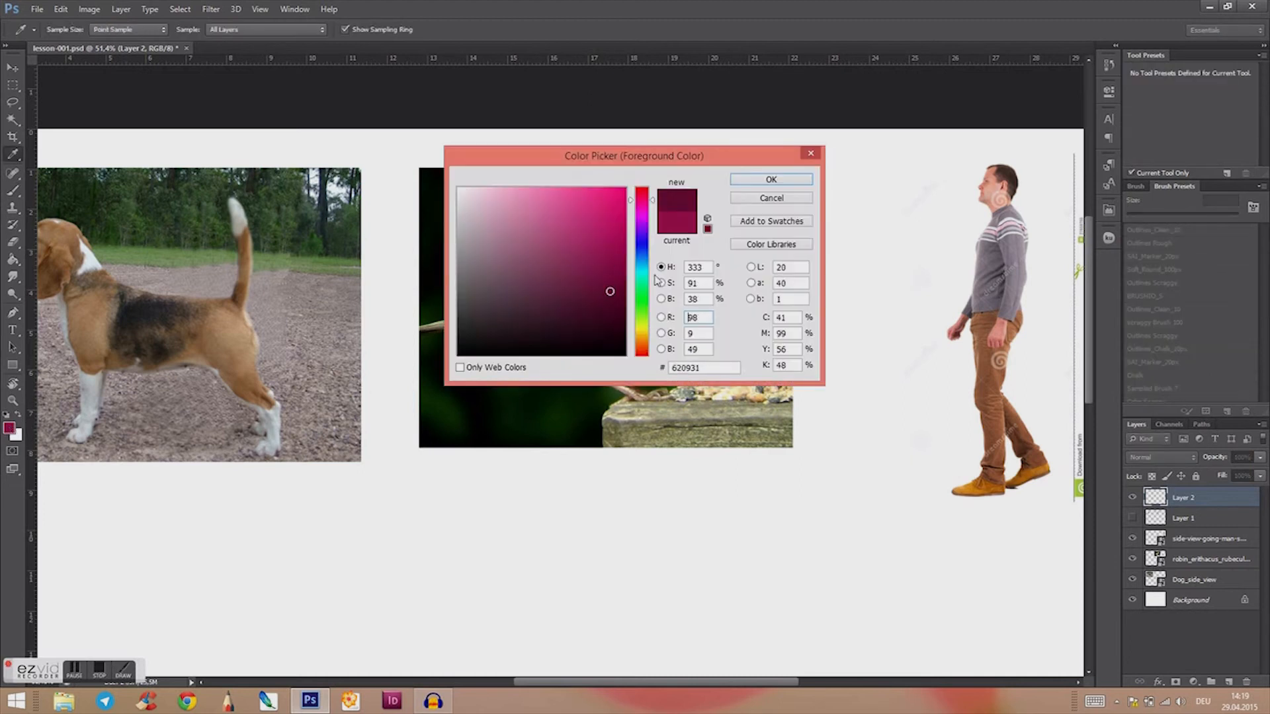
left_click_drag(652, 325, 653, 348)
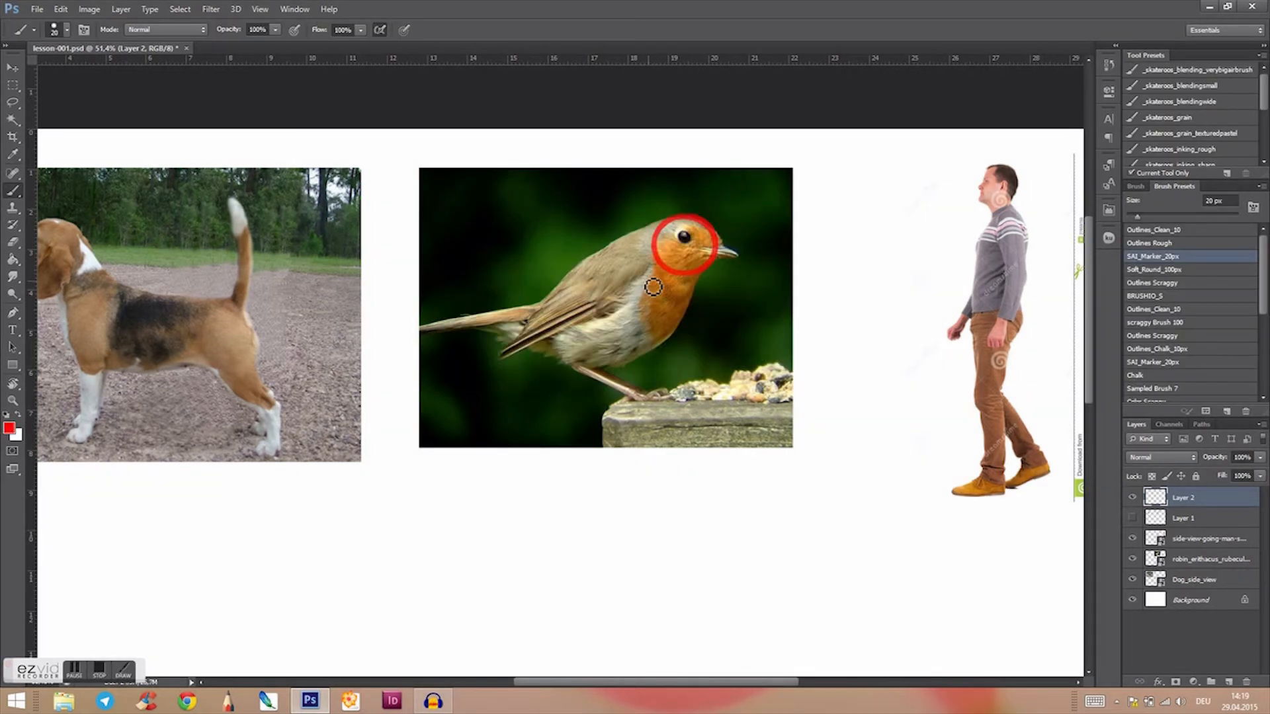
Step: Draw red circles over the robin's head, chest and tail base
mouse_move(680, 302)
left_mouse_down()
mouse_move(633, 301)
mouse_move(667, 341)
mouse_move(685, 320)
mouse_move(675, 289)
mouse_move(633, 300)
mouse_move(674, 336)
left_mouse_up()
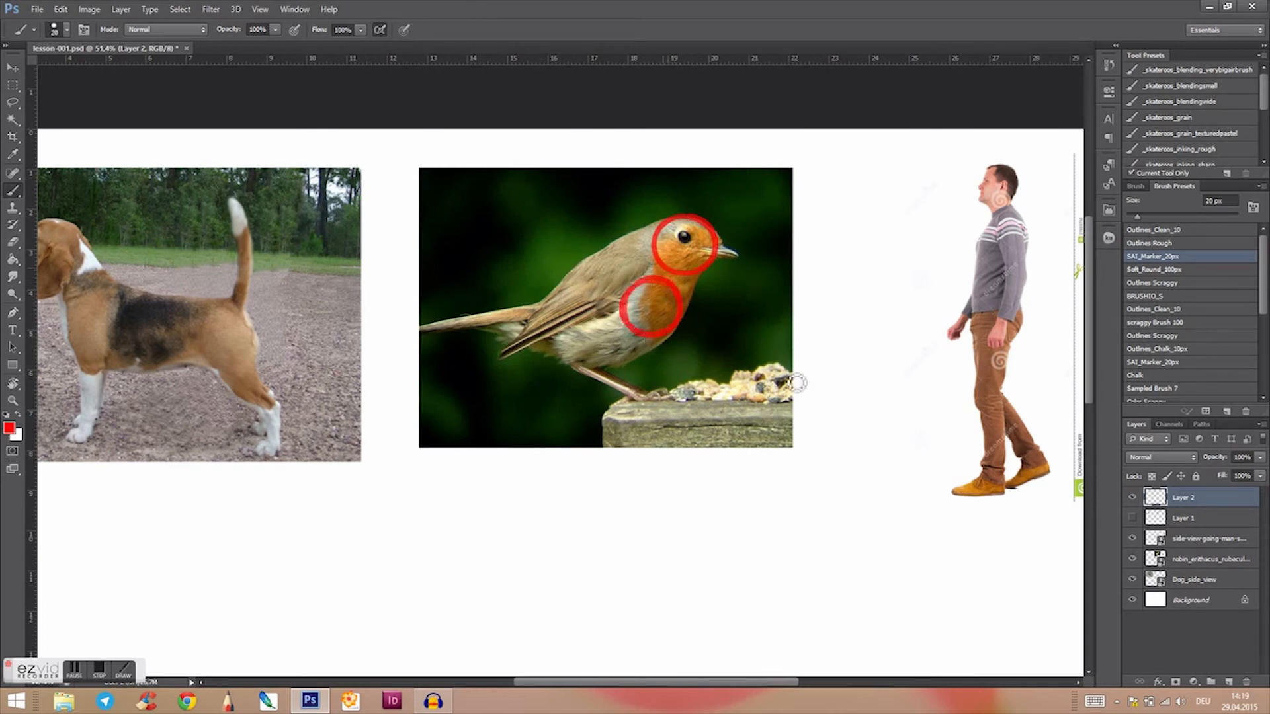
right_click(815, 467)
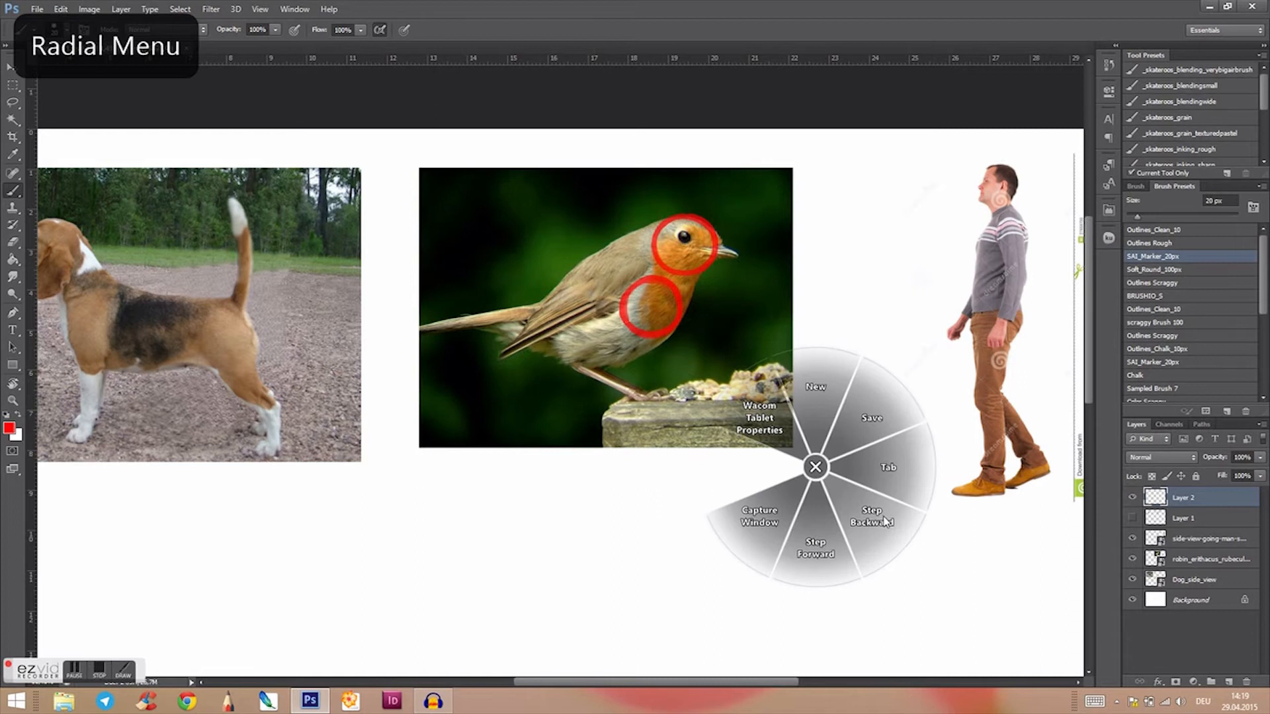
left_click(571, 334)
mouse_move(571, 315)
left_mouse_down()
mouse_move(555, 349)
mouse_move(594, 344)
mouse_move(558, 321)
left_mouse_up()
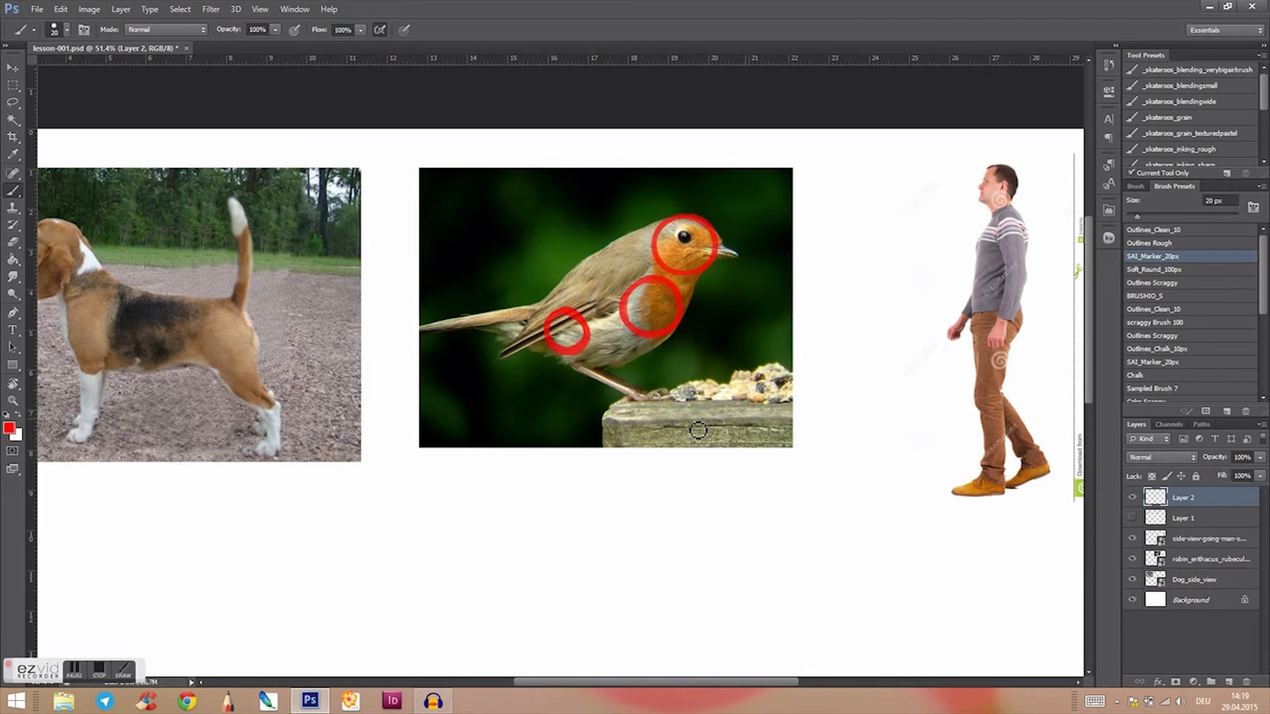
Step: Set the foreground colour to blue and draw the robin's leg, an oval thigh and a line from the thigh up to the chest
left_click(9, 428)
left_click_drag(641, 228, 642, 251)
left_click(772, 180)
mouse_move(587, 360)
left_mouse_down()
mouse_move(568, 363)
mouse_move(599, 348)
mouse_move(587, 336)
mouse_move(605, 309)
mouse_move(576, 352)
mouse_move(575, 333)
mouse_move(569, 360)
mouse_move(639, 401)
left_mouse_up()
mouse_move(569, 352)
left_mouse_down()
mouse_move(576, 331)
mouse_move(601, 321)
mouse_move(567, 365)
mouse_move(587, 327)
mouse_move(663, 291)
left_mouse_up()
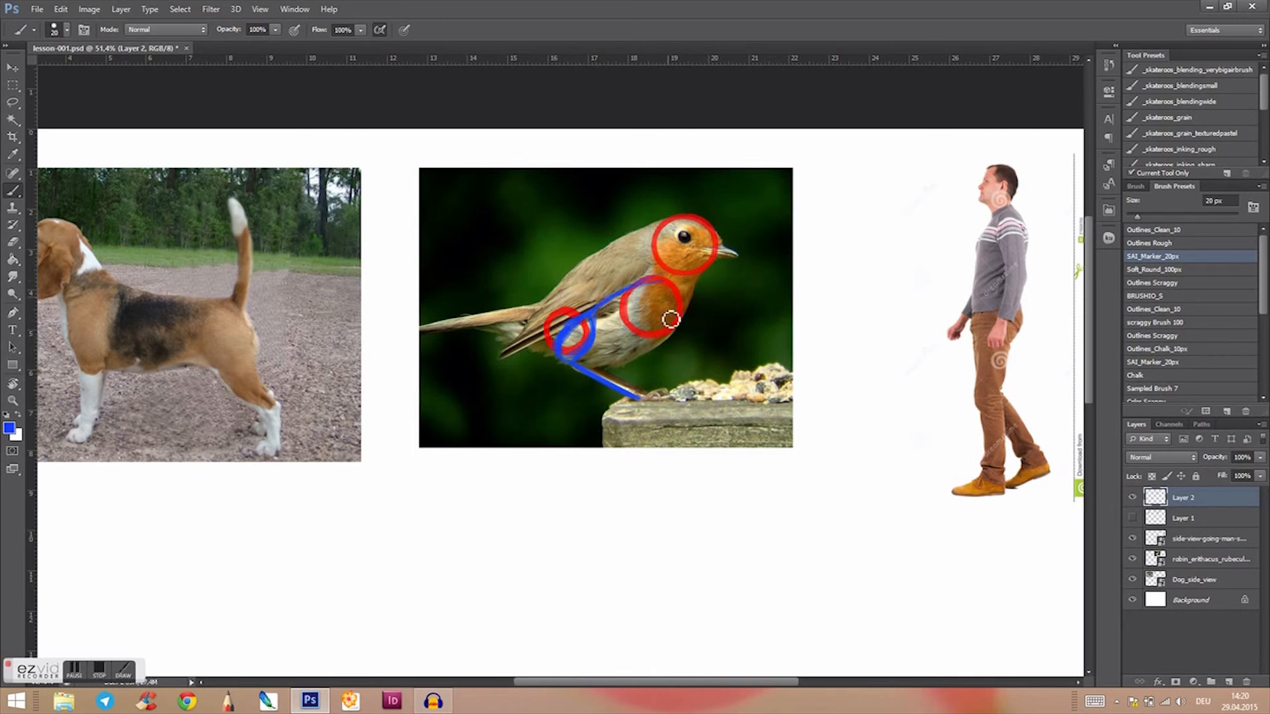
Step: Draw a blue belly curve from the robin's head down to its thigh and cross guide lines through the eye and beak
mouse_move(684, 237)
left_mouse_down()
mouse_move(669, 347)
mouse_move(610, 368)
left_mouse_up()
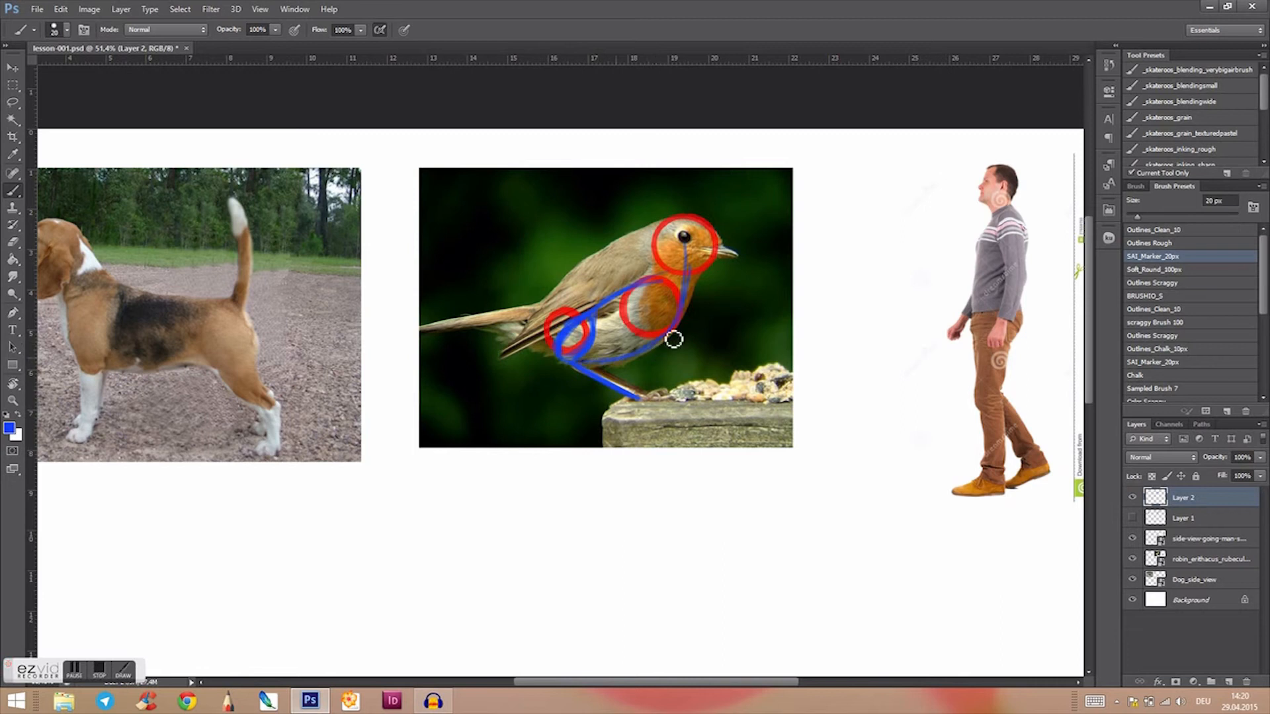
left_click_drag(686, 240, 673, 196)
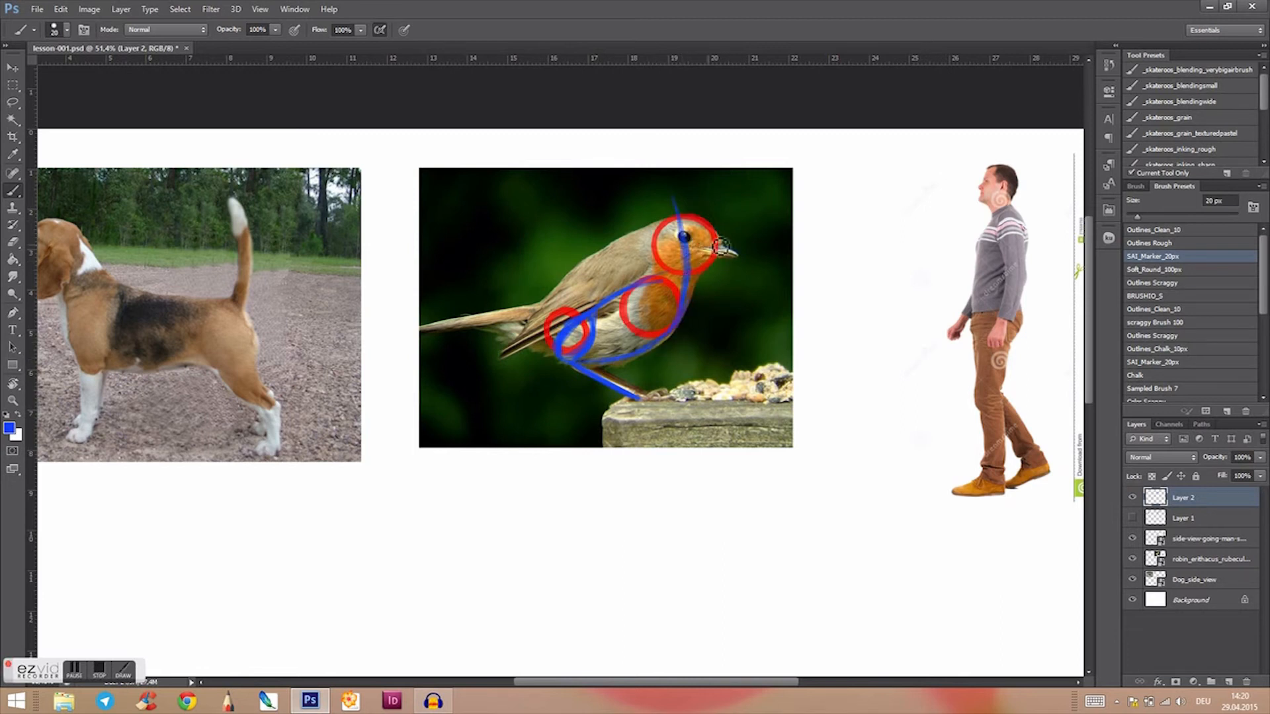
left_click_drag(619, 246, 757, 265)
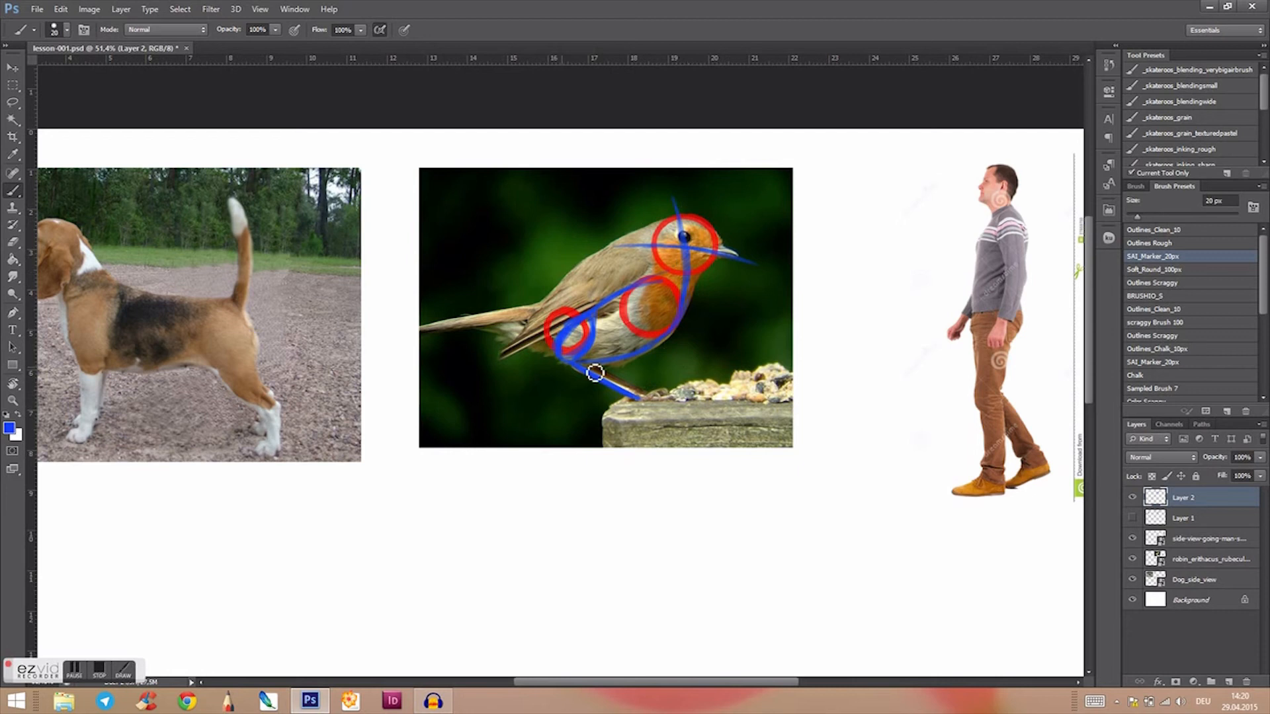
Step: Fill the robin's thigh oval with blue and add a blue curve over the top of the chest circle
mouse_move(568, 361)
left_mouse_down()
mouse_move(595, 328)
mouse_move(584, 358)
mouse_move(596, 328)
mouse_move(564, 364)
mouse_move(595, 327)
left_mouse_up()
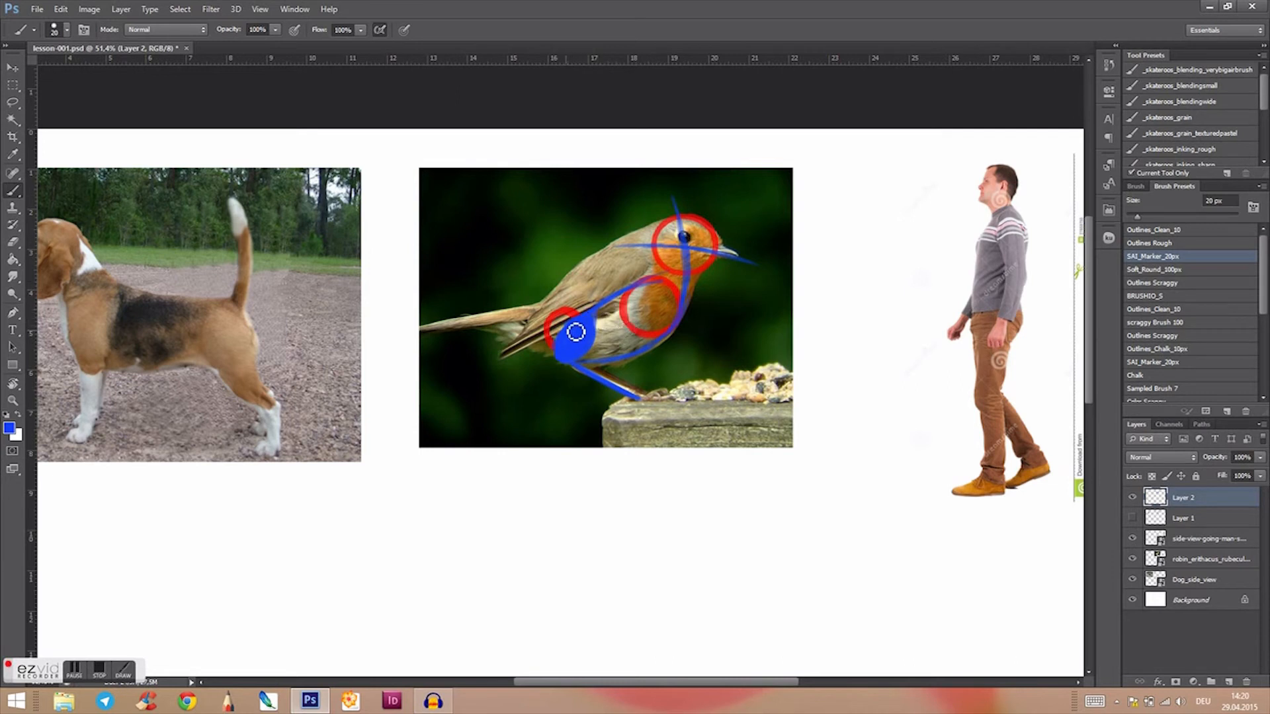
mouse_move(666, 293)
left_mouse_down()
mouse_move(692, 289)
mouse_move(635, 298)
left_mouse_up()
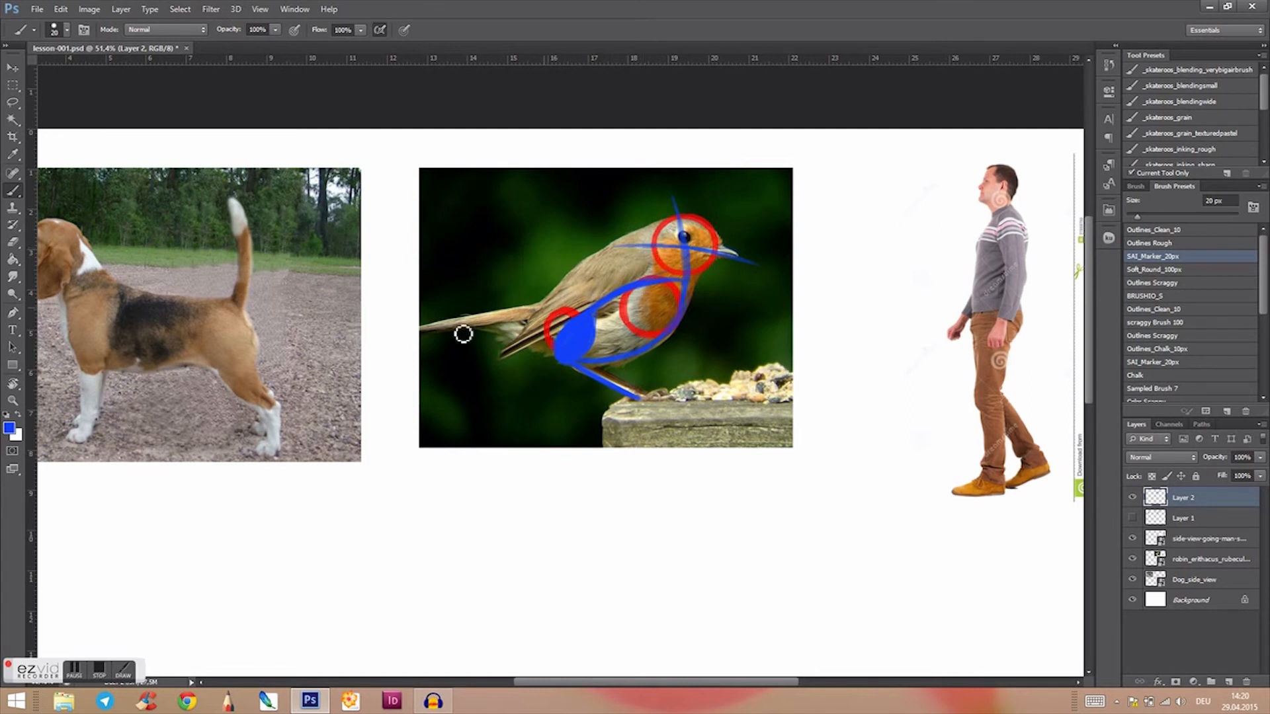
Step: Set the foreground colour to green and outline the robin's folded wing from the shoulder to the pointed tip near the tail
left_click(10, 428)
left_click(654, 295)
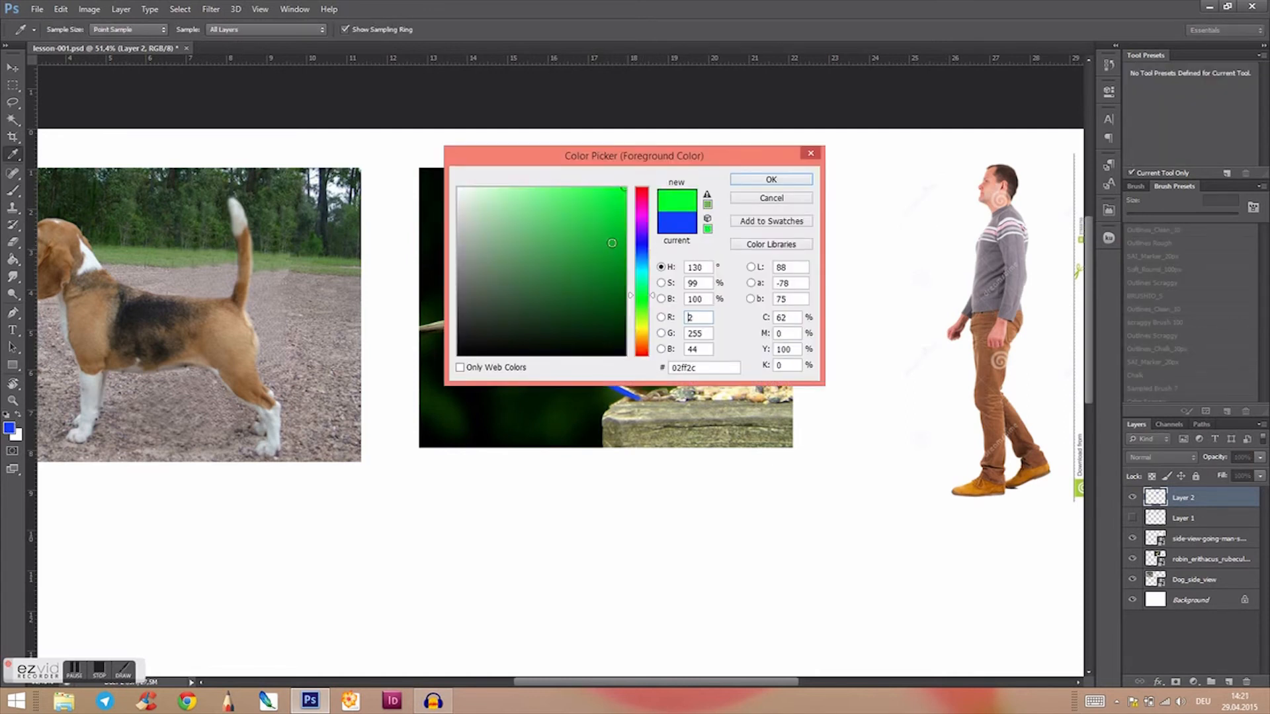
left_click(767, 180)
mouse_move(647, 274)
left_mouse_down()
mouse_move(592, 306)
mouse_move(641, 266)
mouse_move(577, 278)
mouse_move(627, 252)
mouse_move(544, 305)
left_mouse_up()
left_click_drag(590, 258, 527, 331)
mouse_move(554, 289)
left_mouse_down()
mouse_move(506, 355)
mouse_move(598, 309)
left_mouse_up()
mouse_move(647, 257)
left_mouse_down()
mouse_move(572, 334)
mouse_move(506, 356)
left_mouse_up()
mouse_move(507, 354)
left_mouse_down()
mouse_move(615, 255)
mouse_move(647, 247)
mouse_move(651, 263)
mouse_move(585, 322)
mouse_move(512, 354)
mouse_move(573, 283)
mouse_move(633, 250)
mouse_move(628, 291)
left_mouse_up()
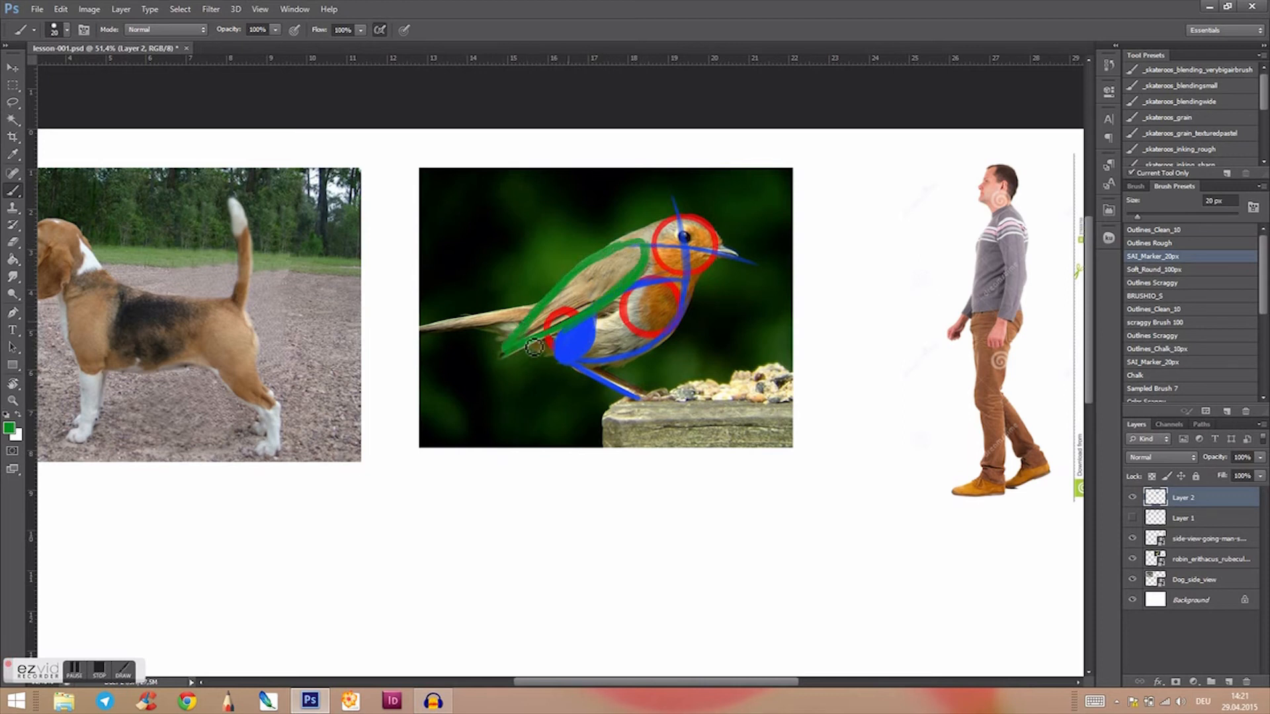
Step: Fill the robin's wing outline with solid green and sharpen its pointed tip
left_click_drag(534, 323, 508, 356)
mouse_move(593, 282)
left_mouse_down()
mouse_move(569, 303)
mouse_move(587, 289)
mouse_move(571, 325)
mouse_move(606, 270)
mouse_move(569, 291)
mouse_move(640, 251)
mouse_move(607, 288)
mouse_move(630, 258)
mouse_move(627, 279)
mouse_move(637, 273)
mouse_move(606, 270)
mouse_move(632, 254)
mouse_move(587, 281)
left_mouse_up()
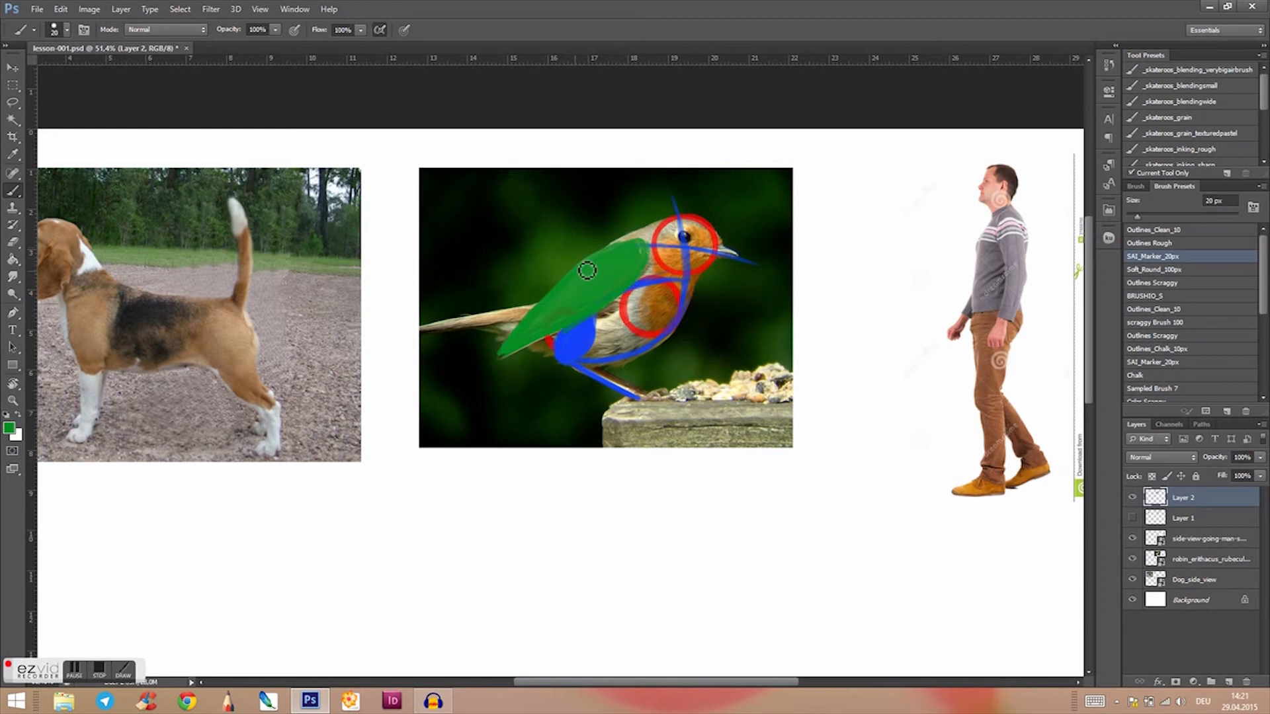
left_click_drag(639, 247, 564, 292)
mouse_move(522, 343)
left_mouse_down()
mouse_move(549, 303)
mouse_move(547, 334)
mouse_move(503, 366)
mouse_move(536, 339)
left_mouse_up()
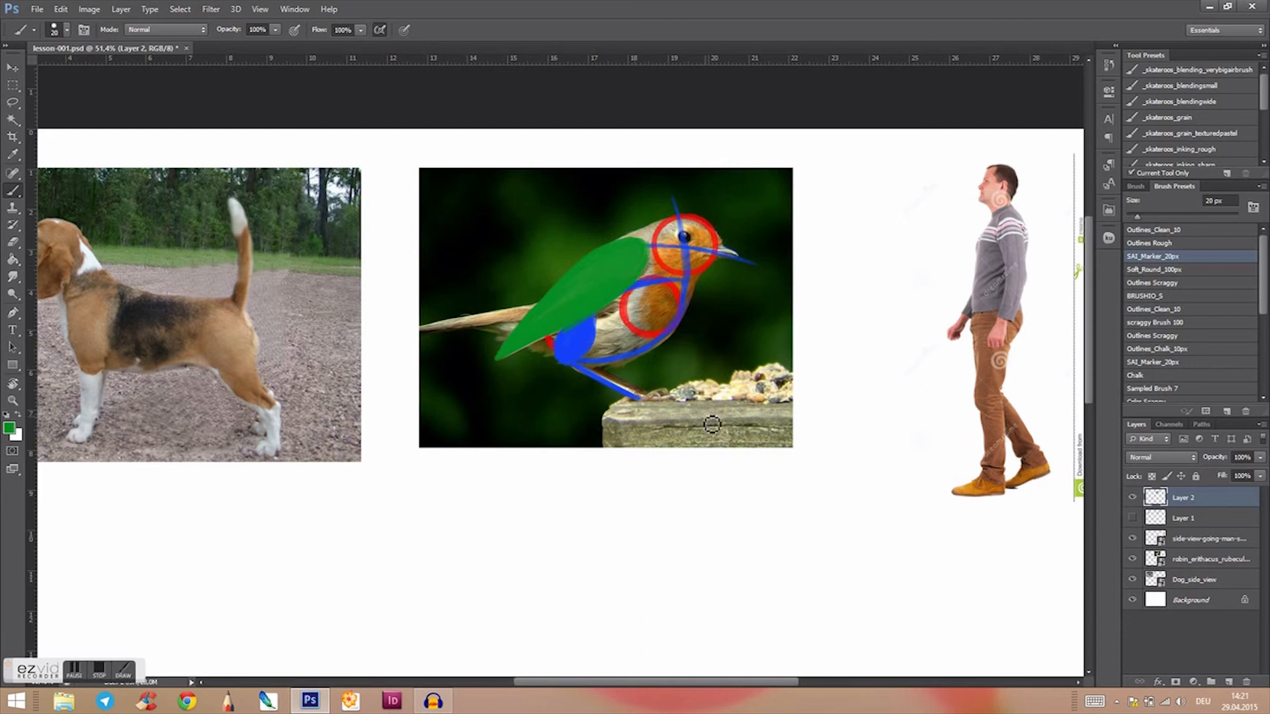
Step: Sample the blue of the robin's thigh and draw the bird's foot and toes on the post
left_click_drag(760, 455, 684, 474)
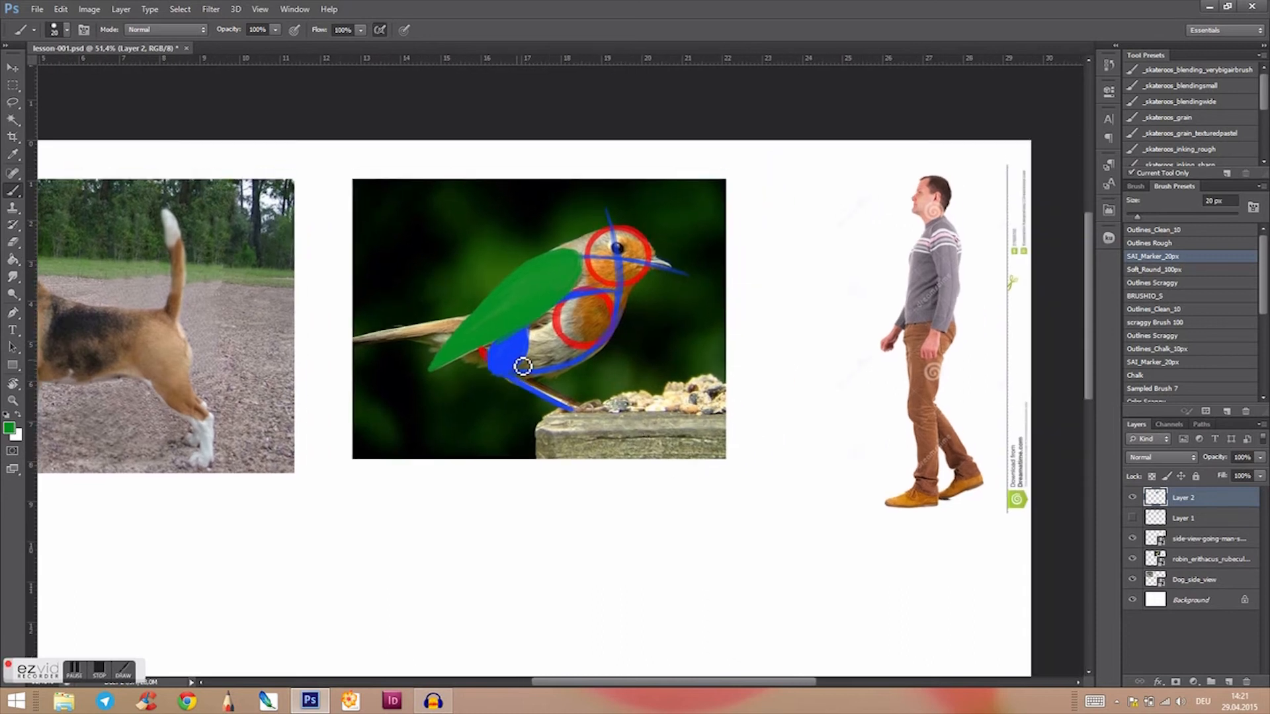
key("alt")
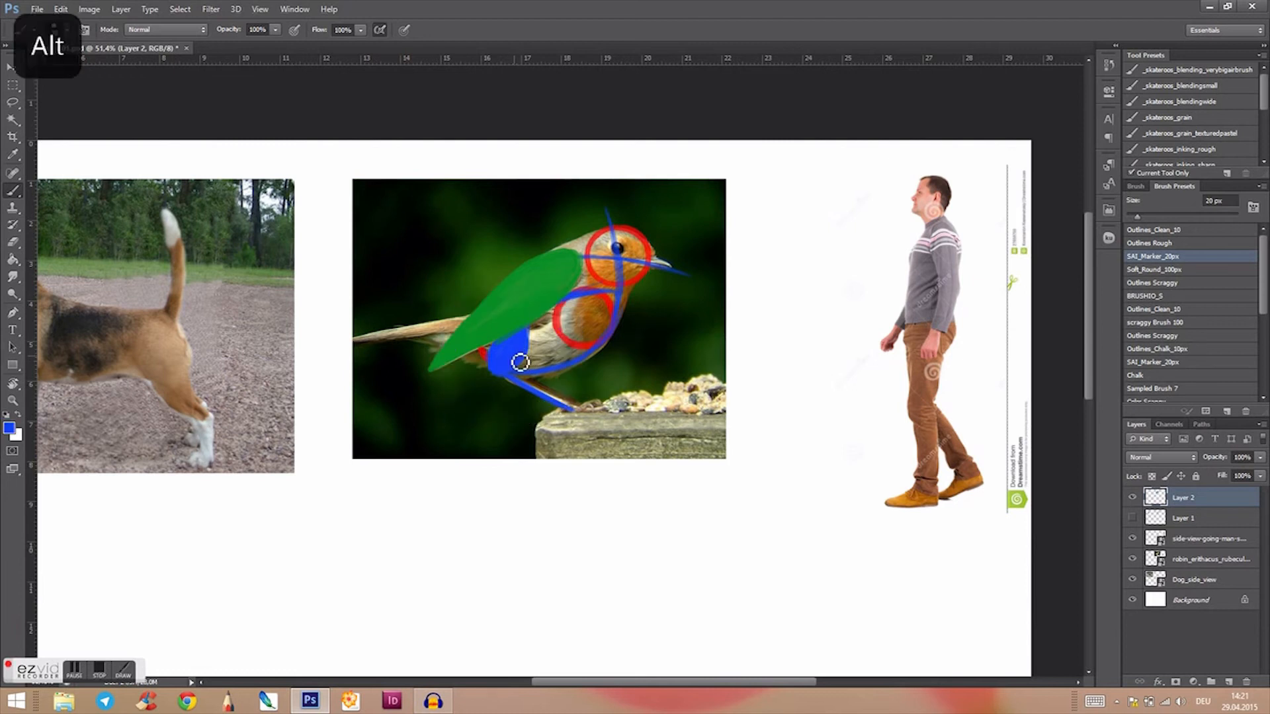
left_click_drag(579, 407, 597, 413)
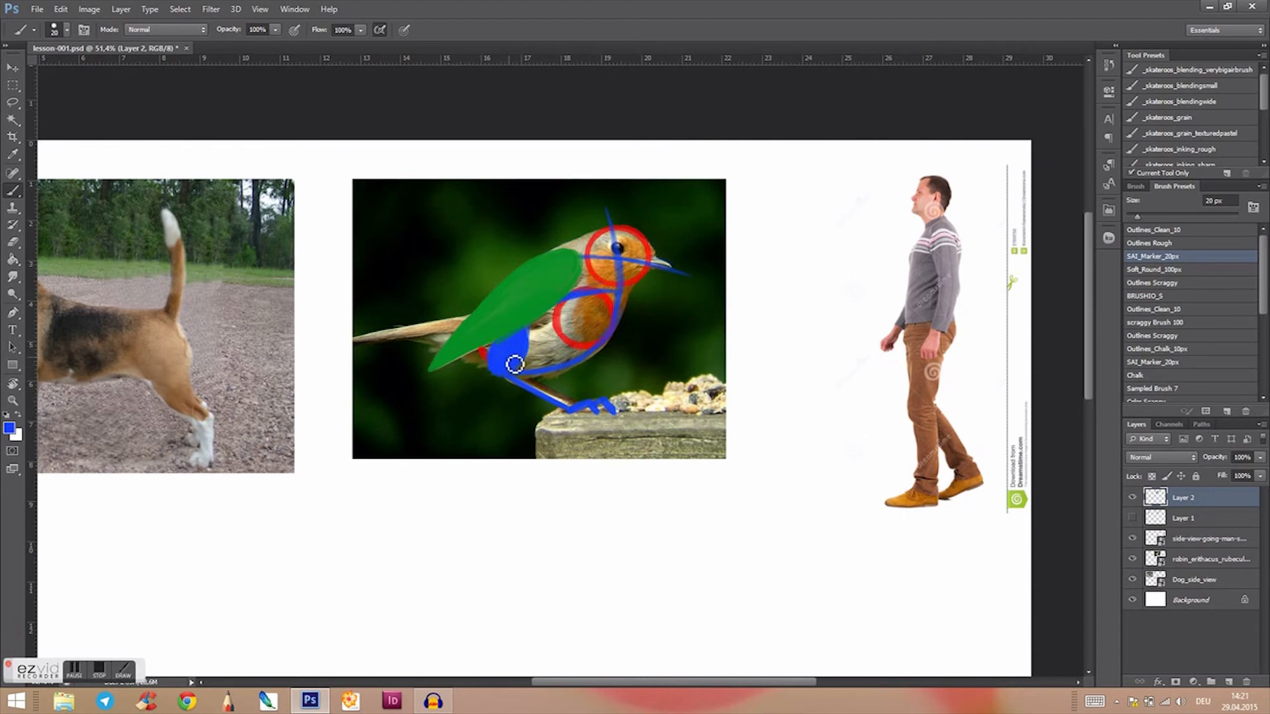
Step: Sample red from the chest circle and draw red lines over the robin's thigh, leg and foot, plus a dot on its eye
left_click_drag(539, 510, 621, 490)
left_click_drag(821, 468, 652, 489)
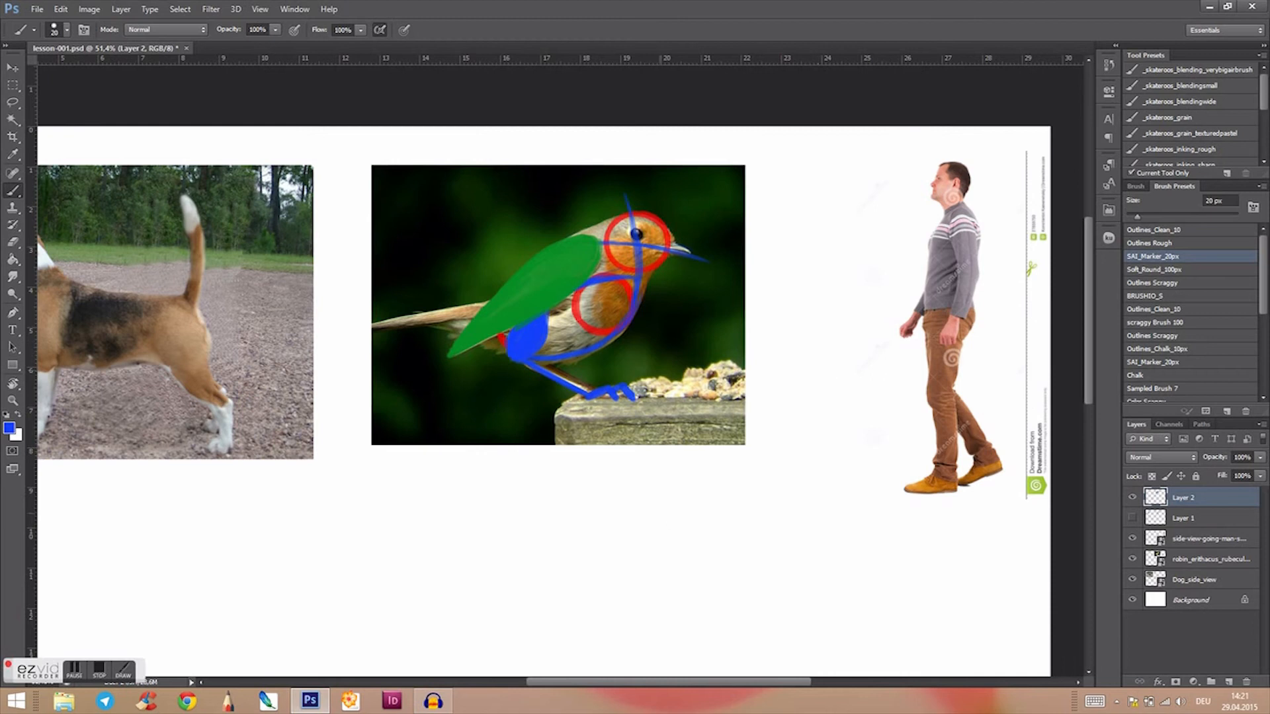
left_click_drag(671, 527, 681, 522)
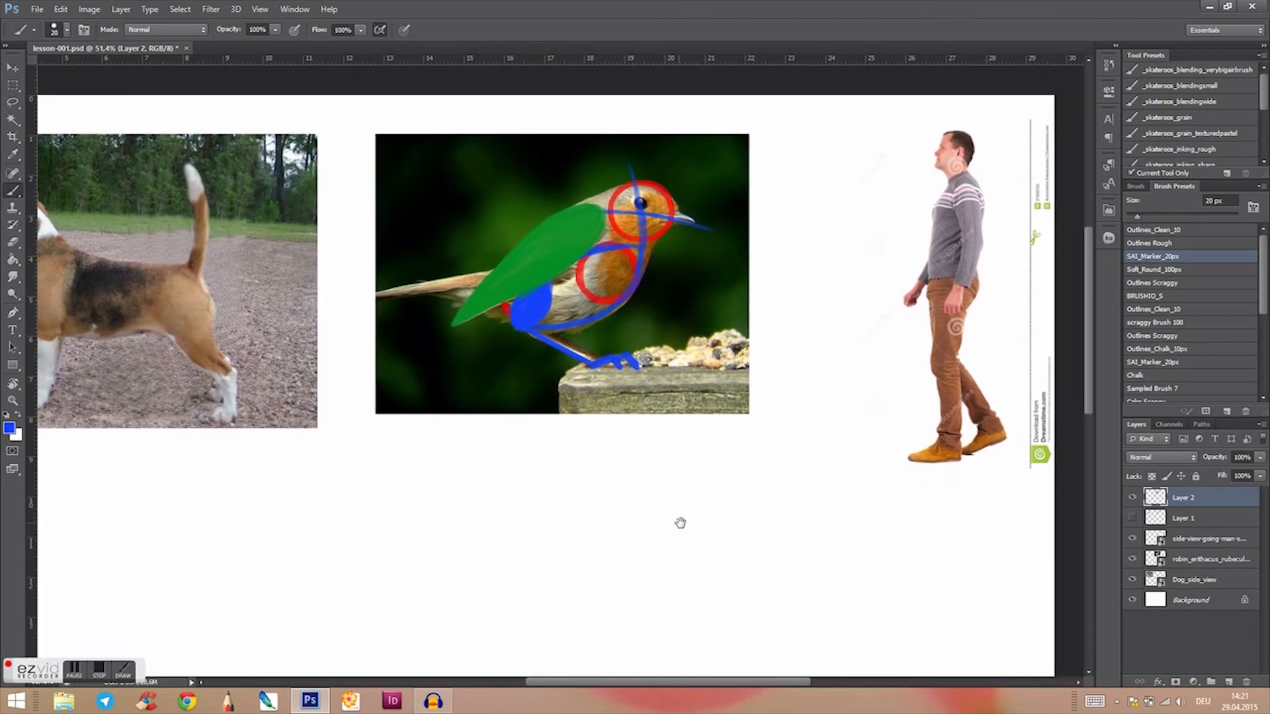
left_click(539, 306, "alt")
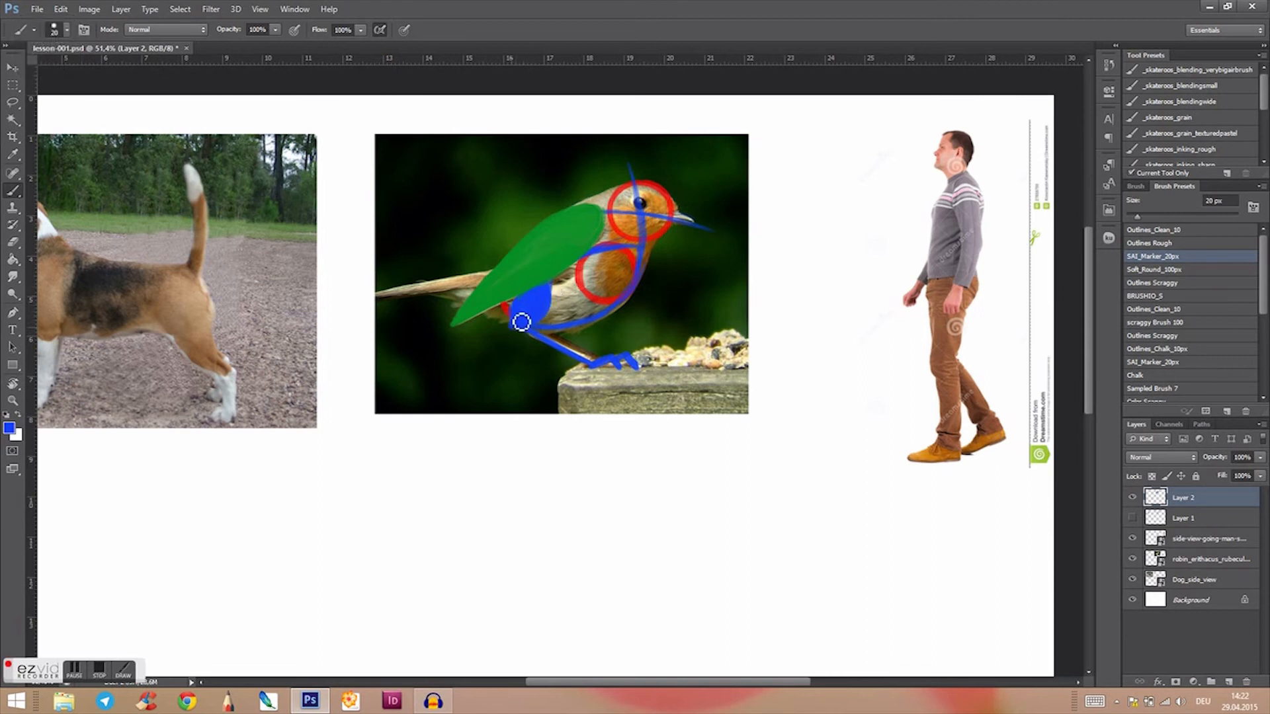
left_click(604, 298, "alt")
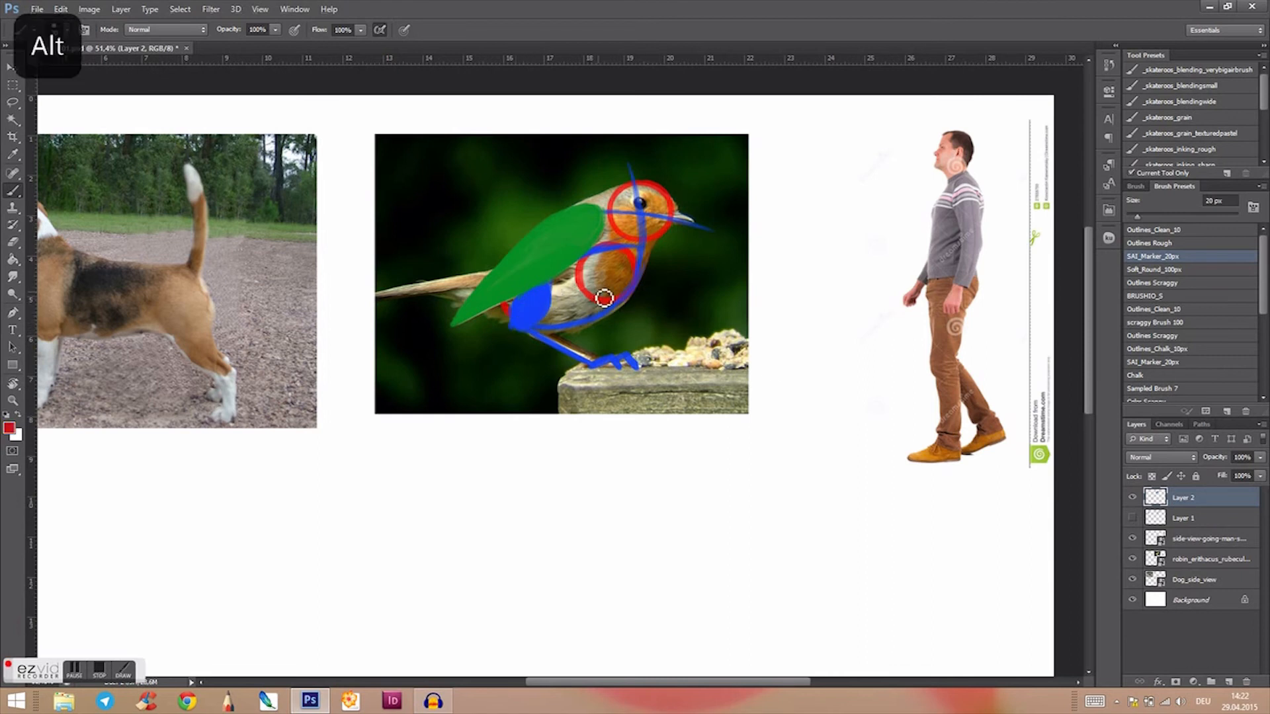
mouse_move(554, 288)
left_mouse_down()
mouse_move(520, 327)
mouse_move(592, 363)
left_mouse_up()
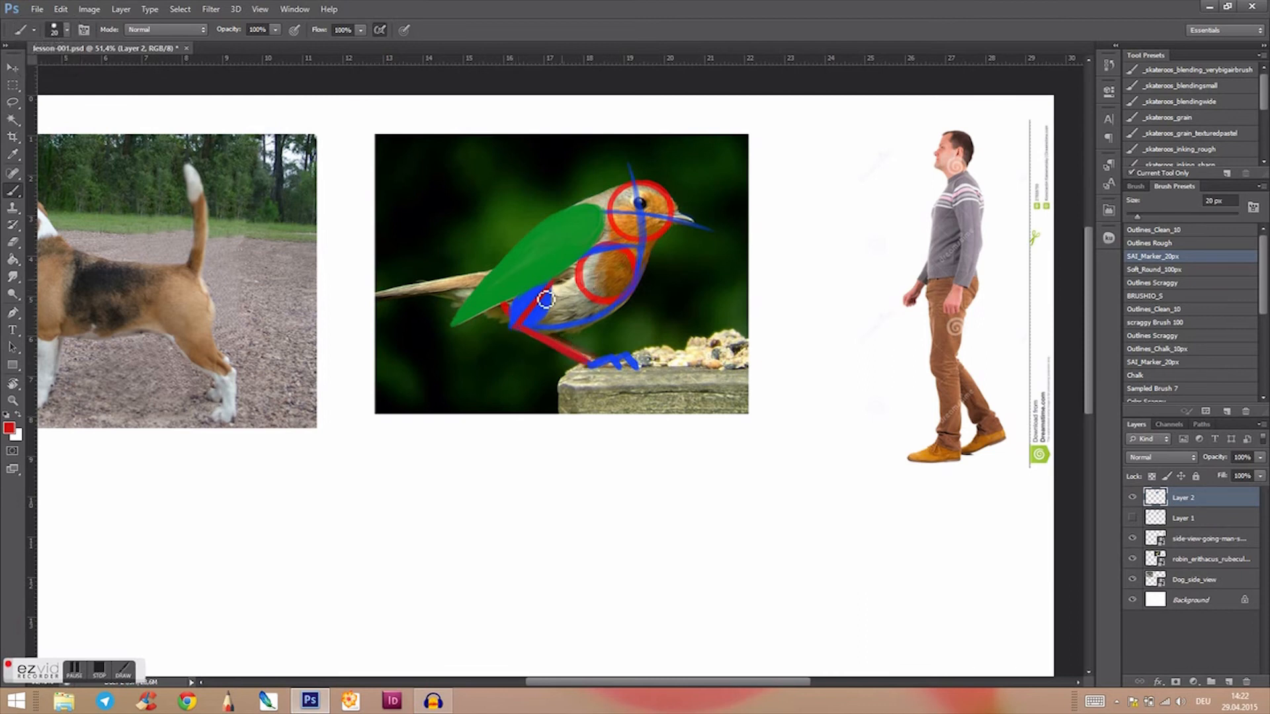
mouse_move(571, 371)
left_mouse_down()
mouse_move(626, 360)
mouse_move(600, 339)
mouse_move(574, 341)
mouse_move(592, 361)
left_mouse_up()
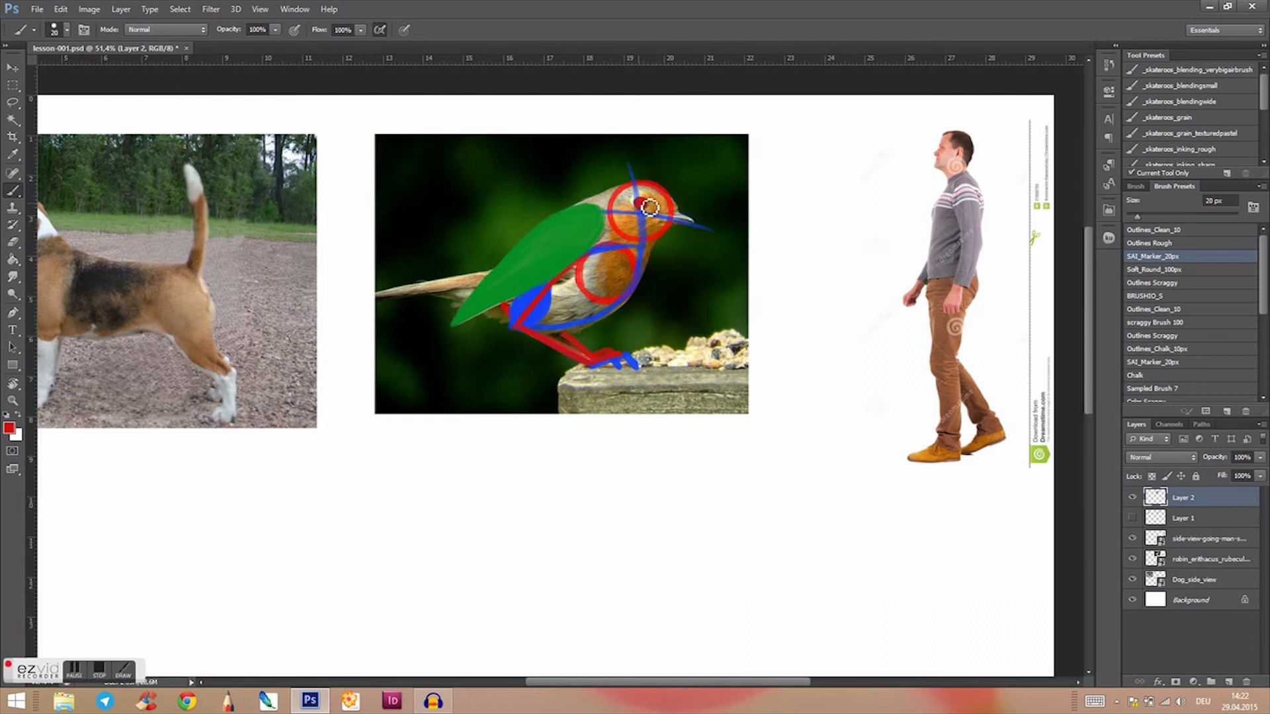
Step: Draw red circles over the dog's head, chest and hip
left_click_drag(578, 504, 772, 525)
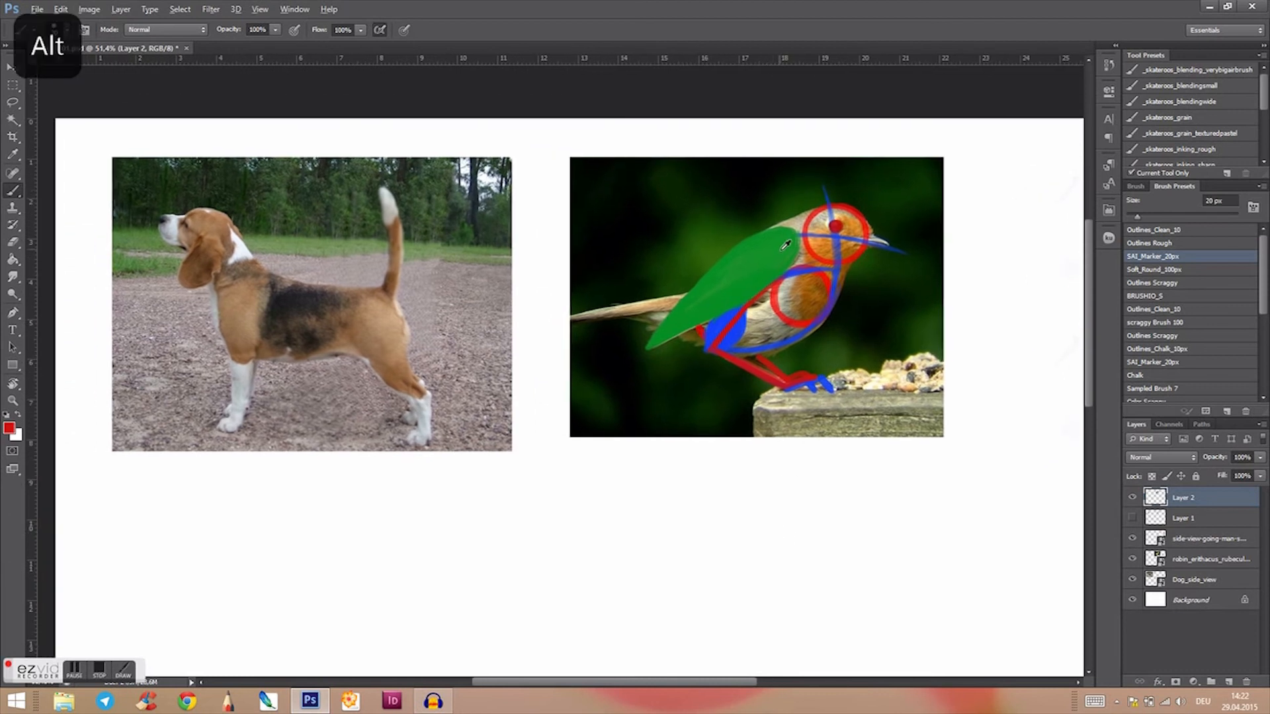
left_click_drag(585, 493, 553, 505)
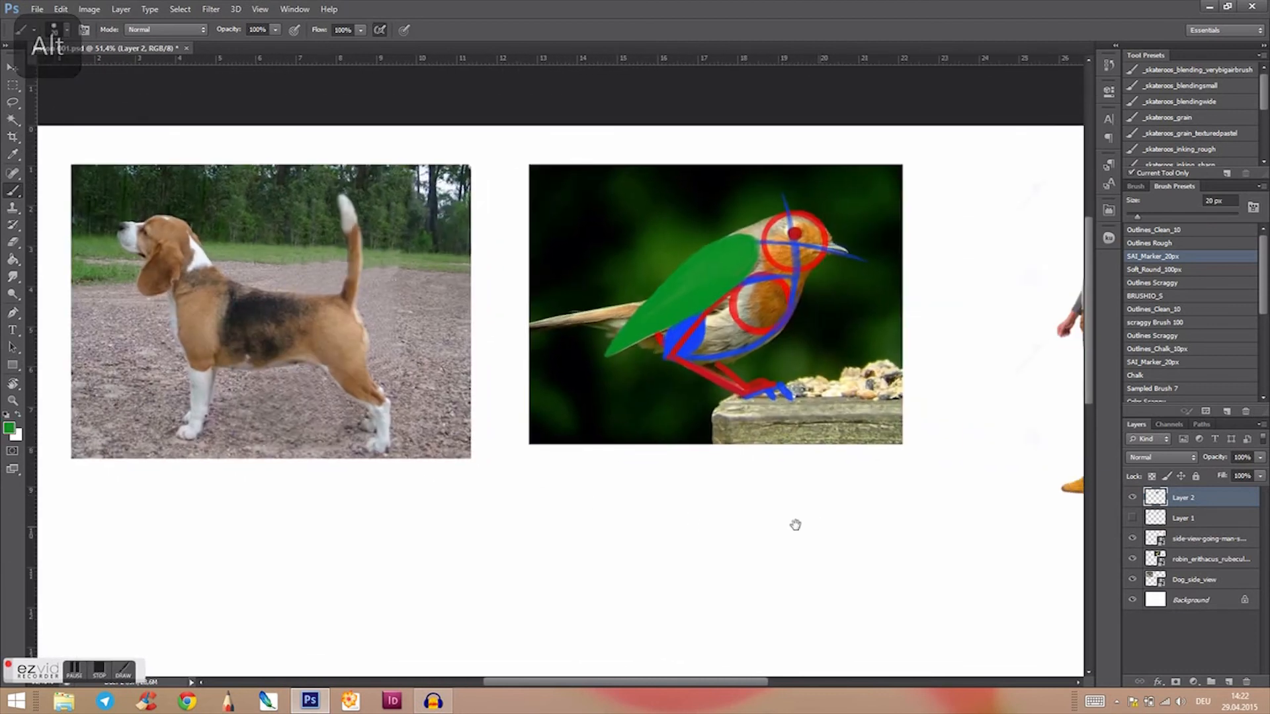
left_click_drag(796, 524, 525, 527)
left_click_drag(544, 574, 792, 545)
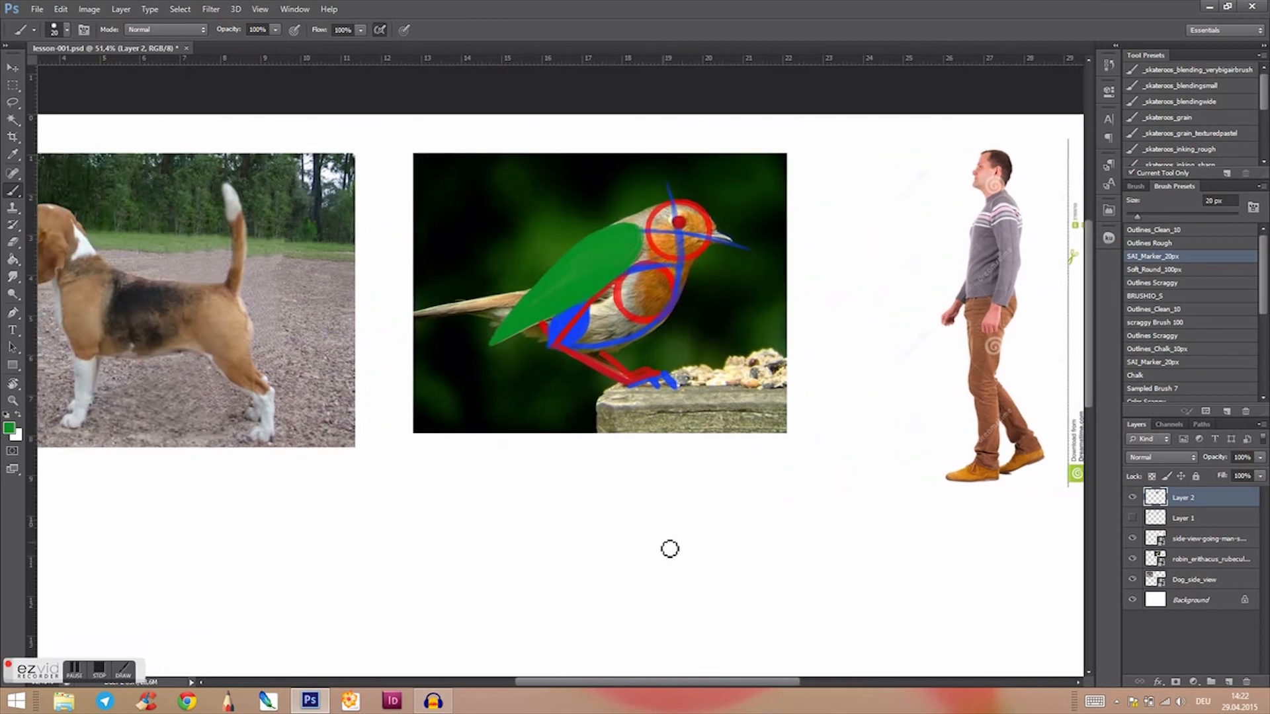
left_click_drag(579, 534, 744, 527)
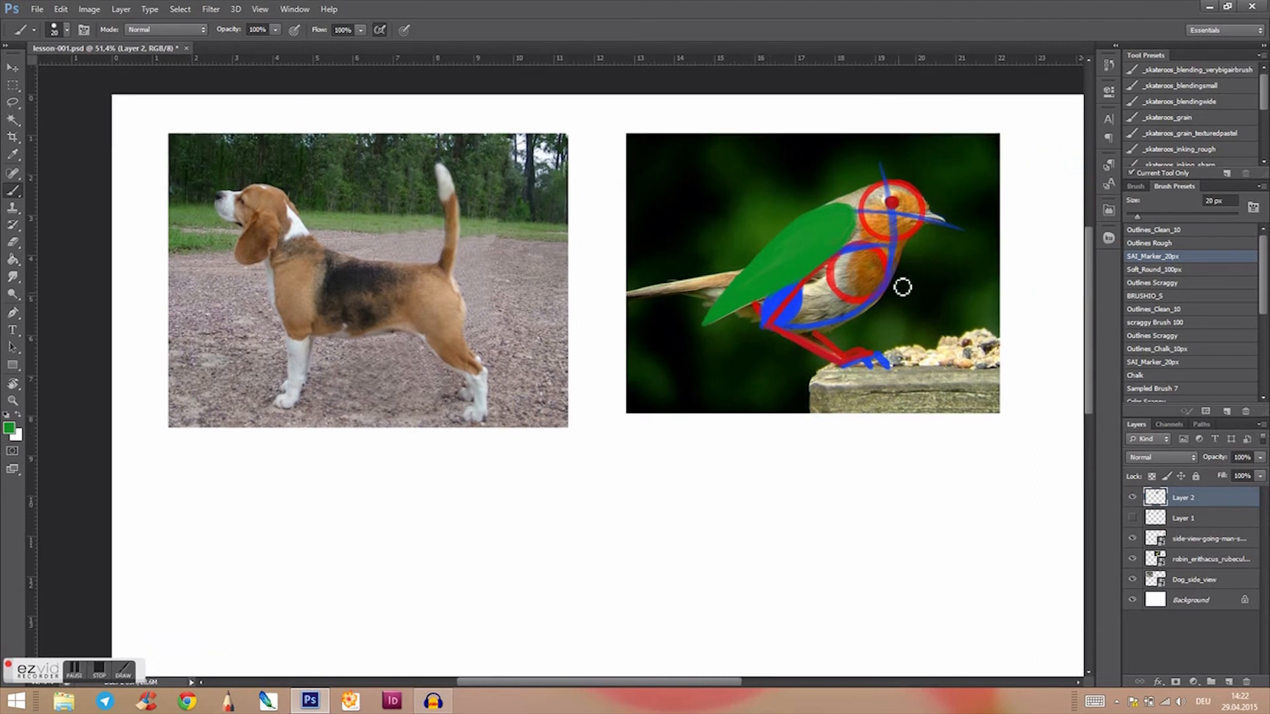
left_click(880, 238, "alt")
left_click_drag(598, 505, 646, 506)
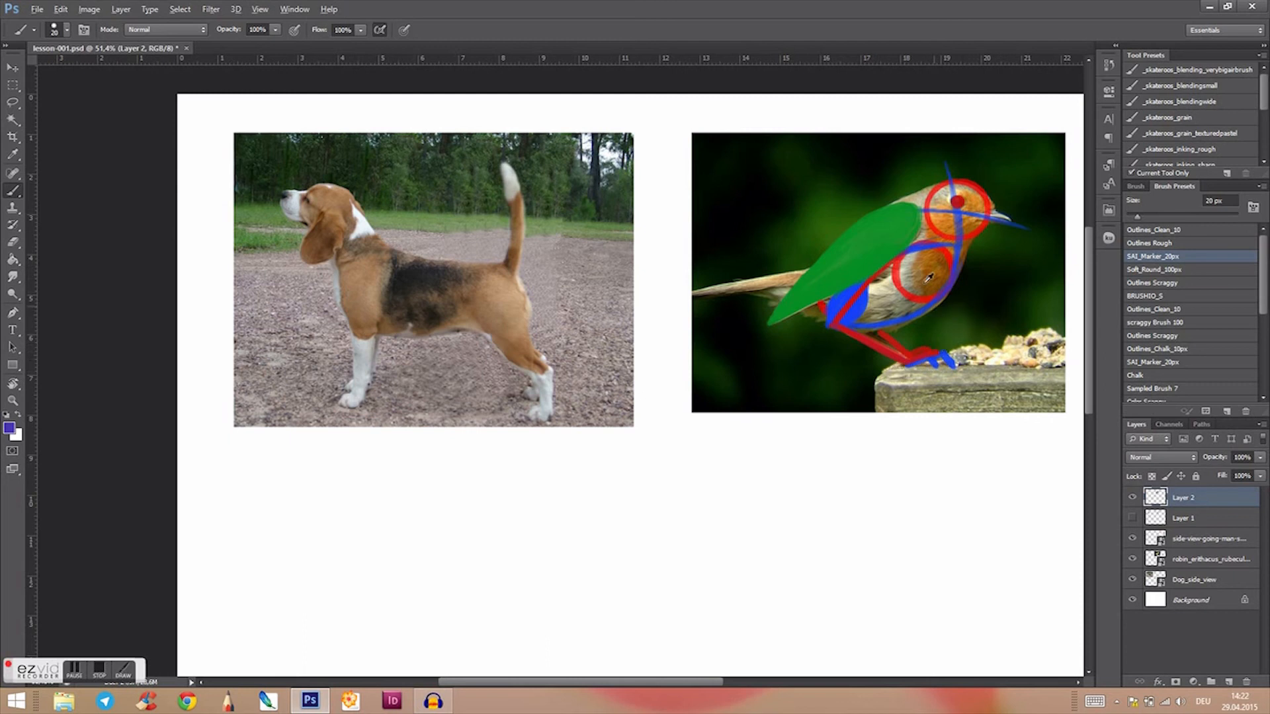
key("alt")
mouse_move(384, 264)
left_mouse_down()
mouse_move(361, 321)
mouse_move(407, 268)
mouse_move(381, 258)
left_mouse_up()
mouse_move(493, 281)
left_mouse_down()
mouse_move(476, 306)
mouse_move(521, 297)
mouse_move(495, 280)
mouse_move(502, 322)
left_mouse_up()
mouse_move(324, 196)
left_mouse_down()
mouse_move(333, 230)
mouse_move(351, 199)
mouse_move(329, 187)
left_mouse_up()
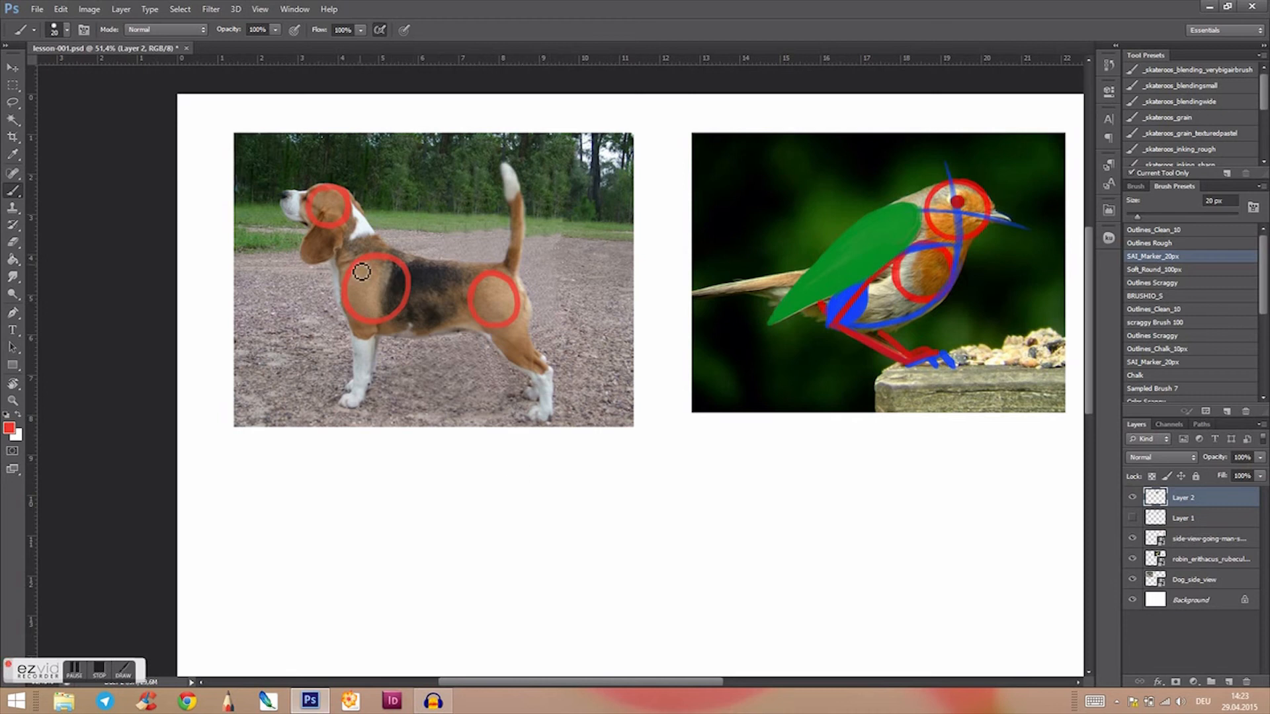
Step: Sample blue from the robin drawing and outline the dog's shoulder oval, front leg and paw
key("alt")
left_click(862, 300, "alt")
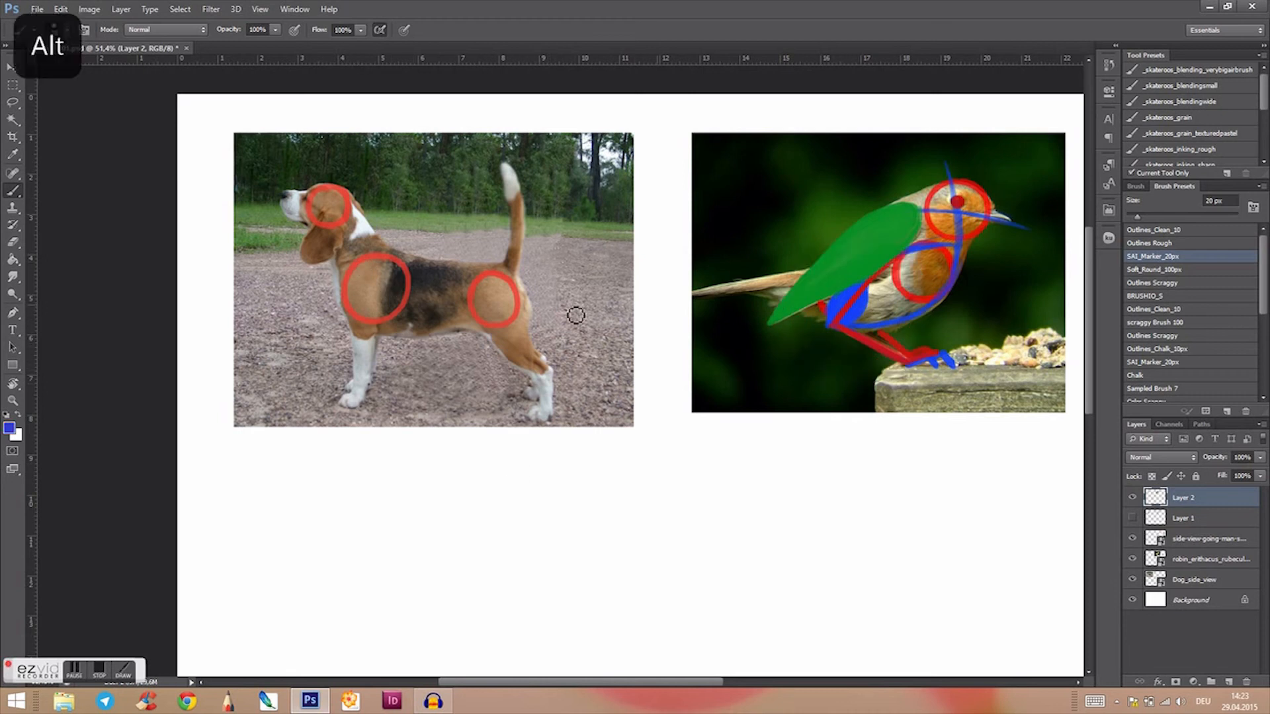
left_click_drag(360, 256, 340, 309)
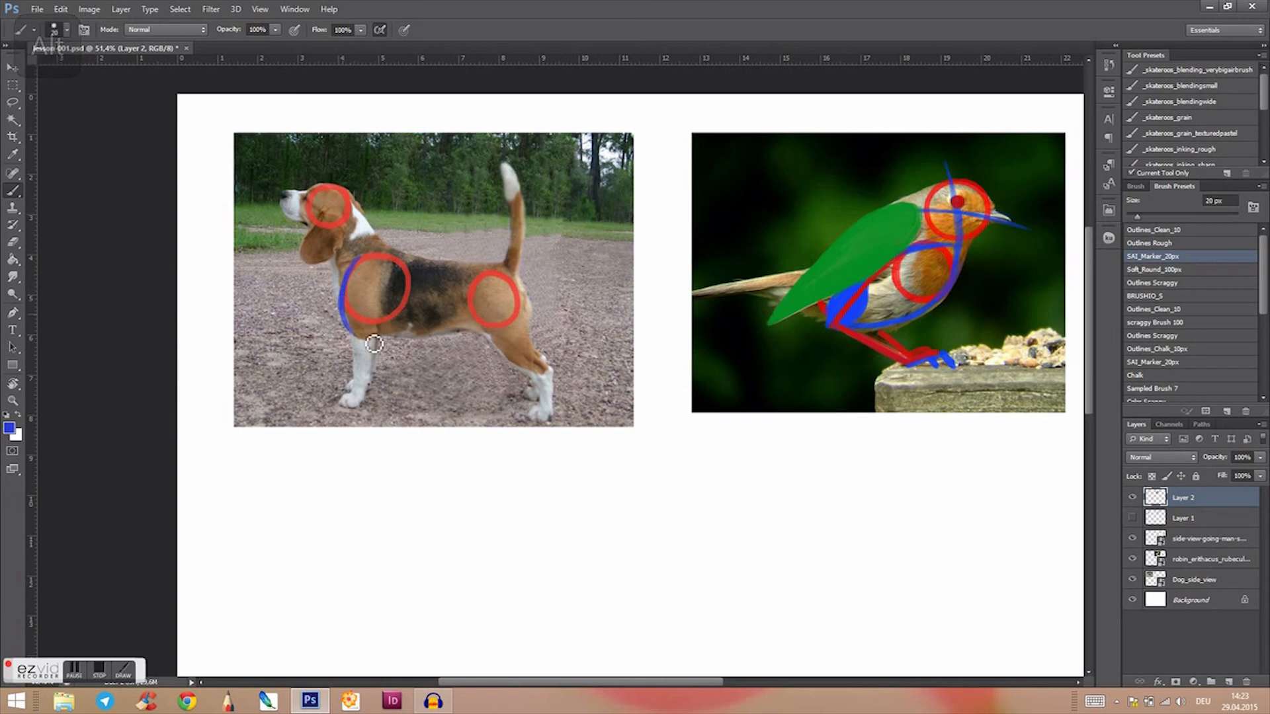
mouse_move(375, 259)
left_mouse_down()
mouse_move(381, 330)
mouse_move(354, 294)
mouse_move(377, 256)
mouse_move(385, 332)
mouse_move(367, 340)
mouse_move(352, 303)
mouse_move(381, 257)
mouse_move(385, 334)
mouse_move(370, 341)
mouse_move(349, 318)
left_mouse_up()
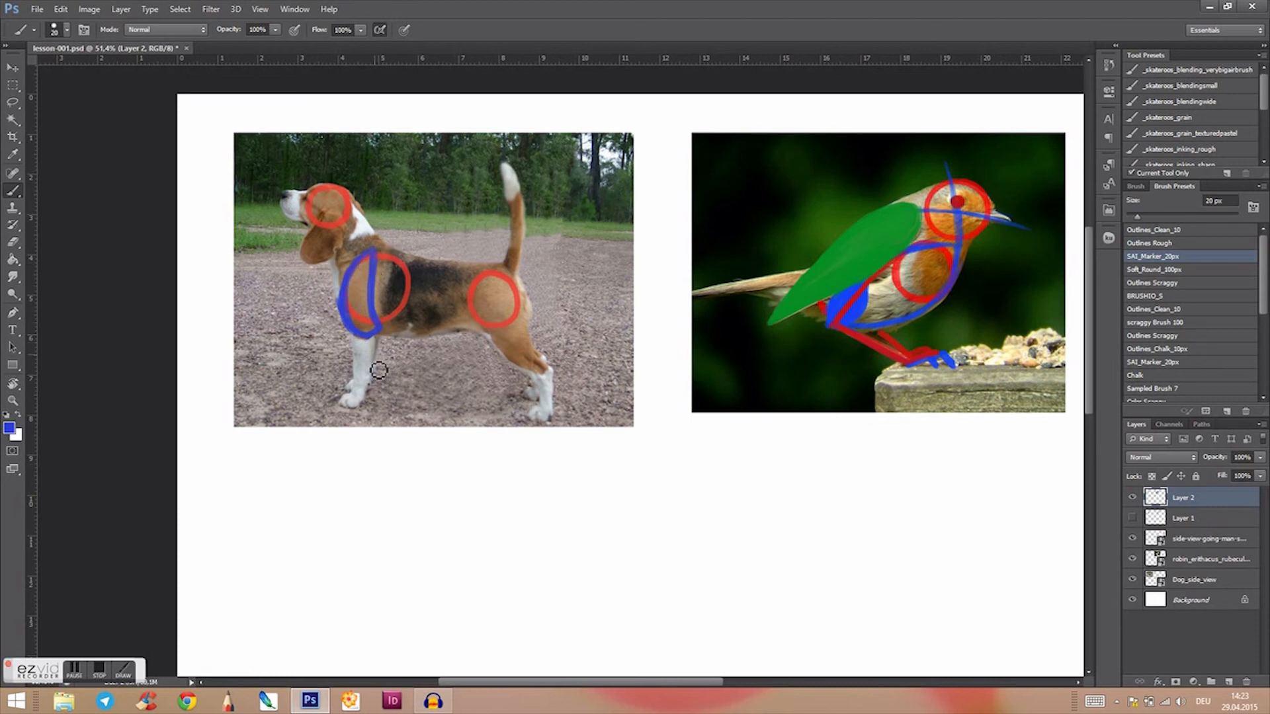
left_click_drag(378, 335, 367, 388)
mouse_move(355, 337)
left_mouse_down()
mouse_move(357, 395)
mouse_move(379, 388)
mouse_move(368, 390)
left_mouse_up()
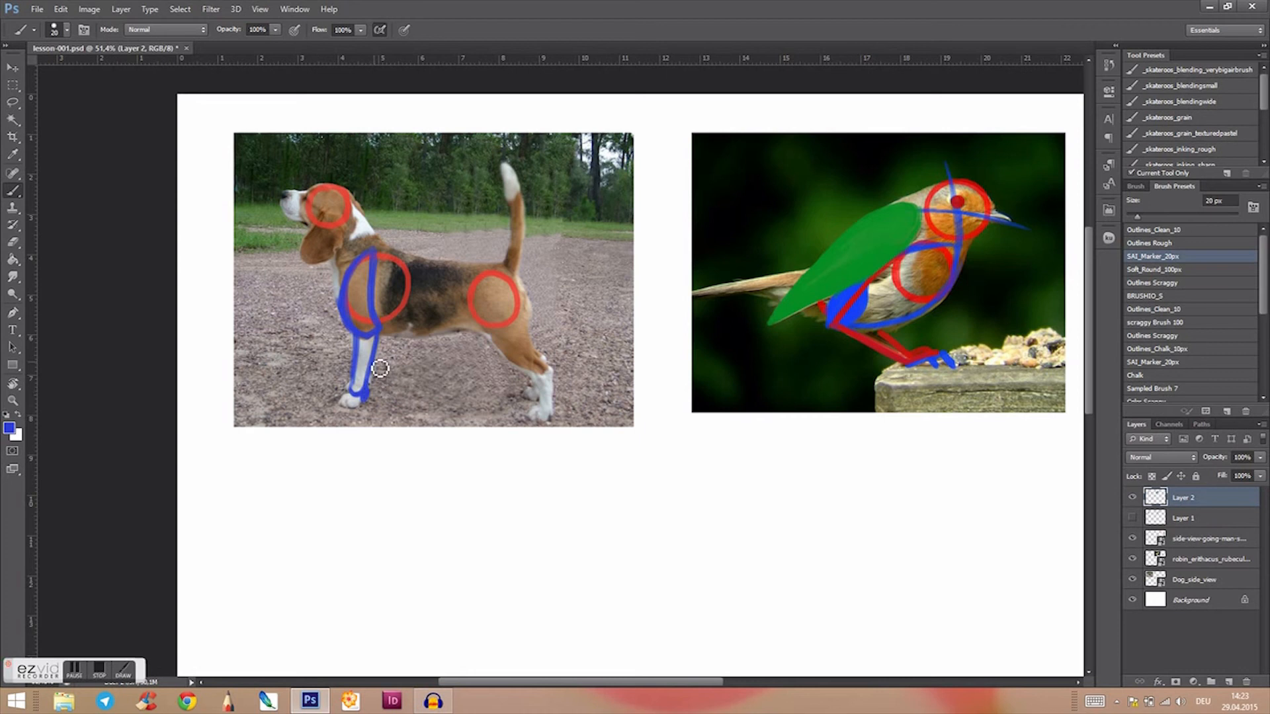
left_click_drag(347, 401, 364, 404)
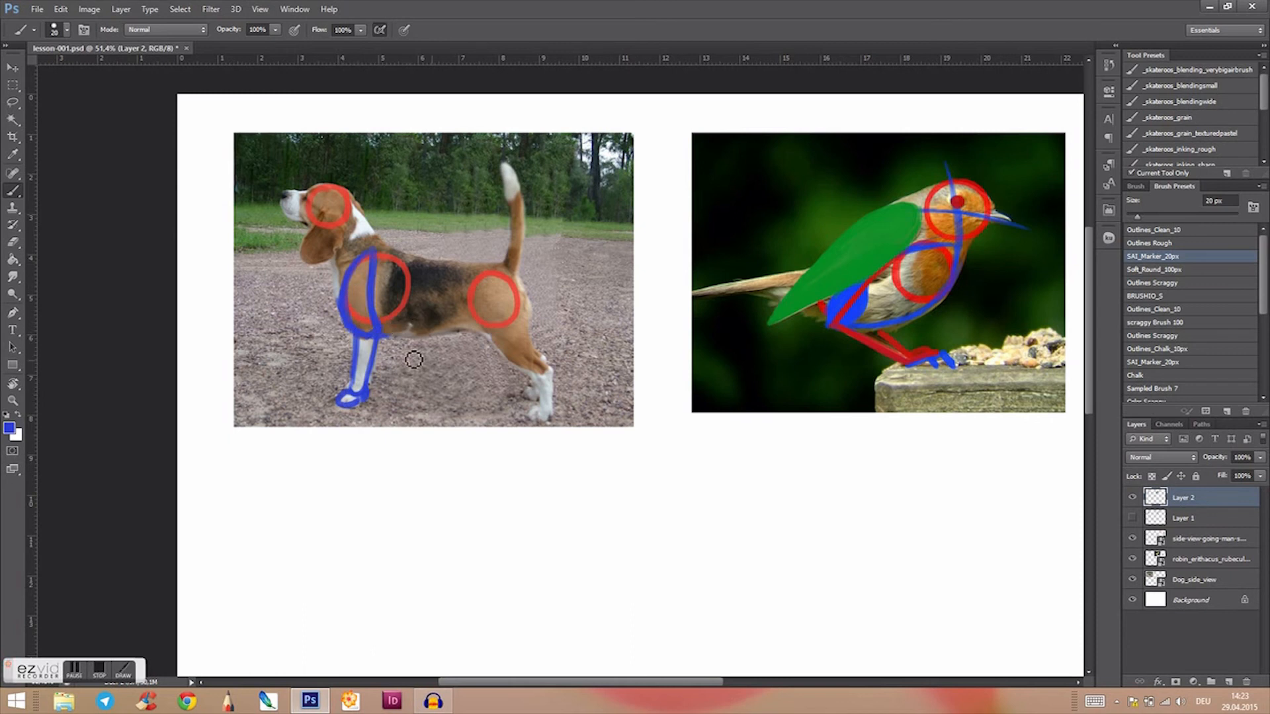
Step: Draw the dog's blue body lines: belly curve, chest-to-hip line, tail, hind leg with paw, and neck curve
mouse_move(379, 337)
left_mouse_down()
mouse_move(464, 323)
mouse_move(419, 345)
mouse_move(481, 329)
left_mouse_up()
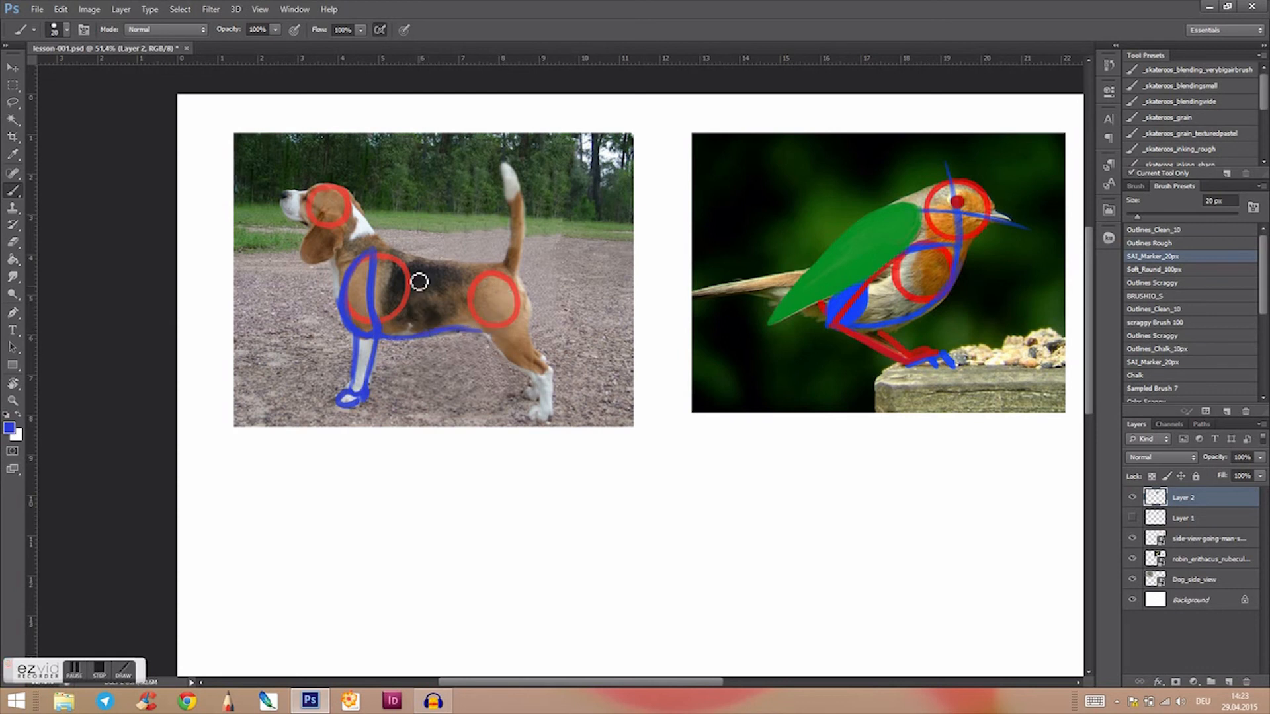
mouse_move(379, 293)
left_mouse_down()
mouse_move(432, 271)
mouse_move(404, 293)
mouse_move(375, 293)
mouse_move(423, 299)
mouse_move(373, 295)
mouse_move(500, 289)
left_mouse_up()
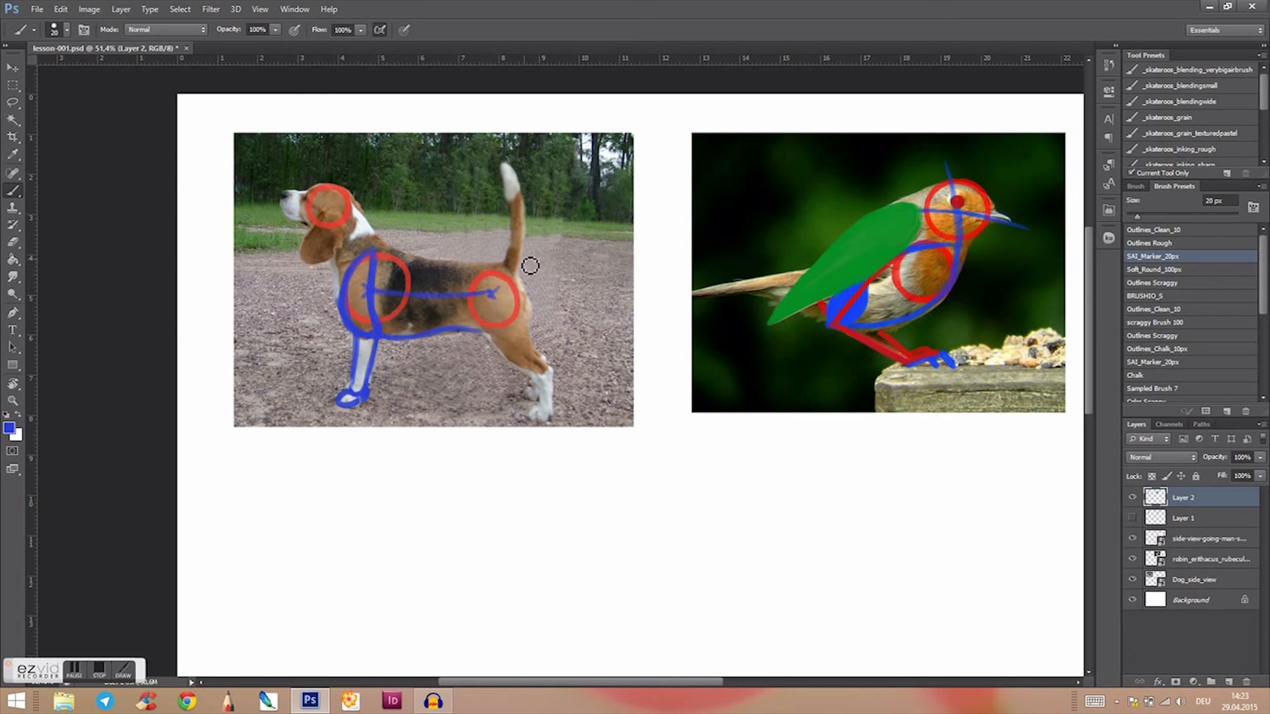
mouse_move(509, 171)
left_mouse_down()
mouse_move(518, 205)
mouse_move(495, 293)
mouse_move(507, 347)
mouse_move(483, 310)
mouse_move(518, 362)
left_mouse_up()
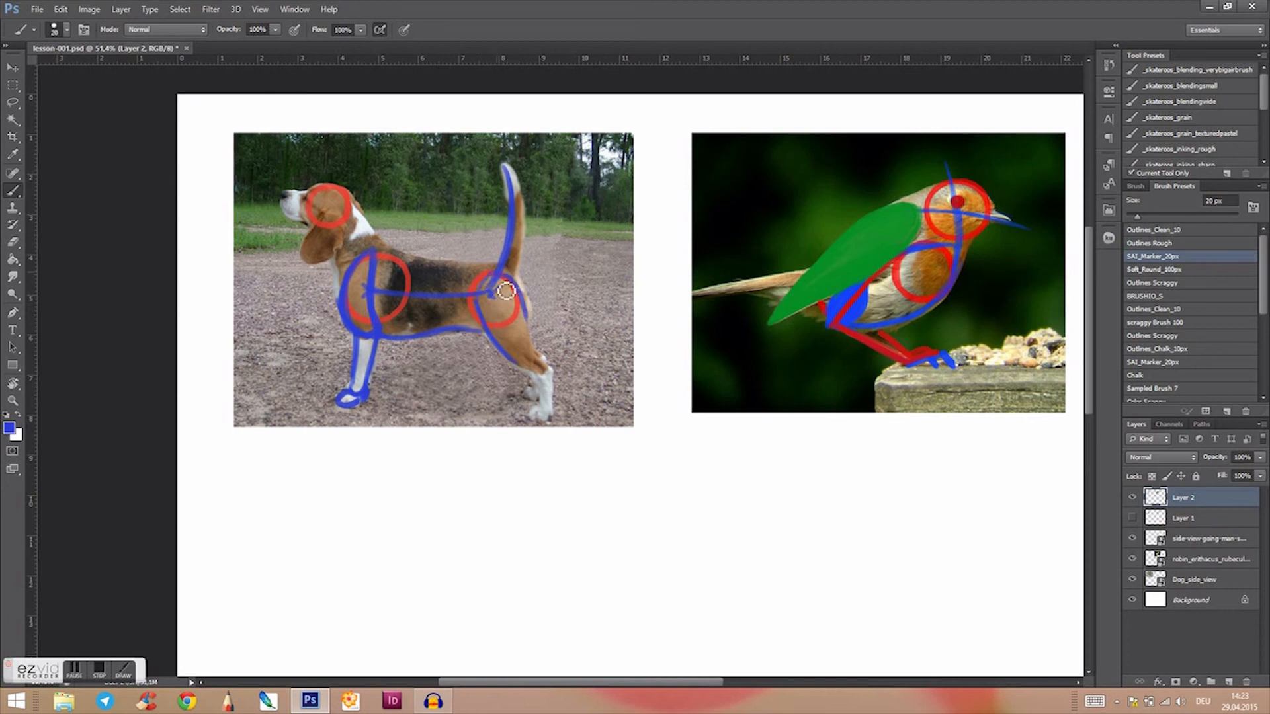
mouse_move(527, 312)
left_mouse_down()
mouse_move(541, 357)
mouse_move(594, 378)
mouse_move(541, 403)
mouse_move(554, 417)
left_mouse_up()
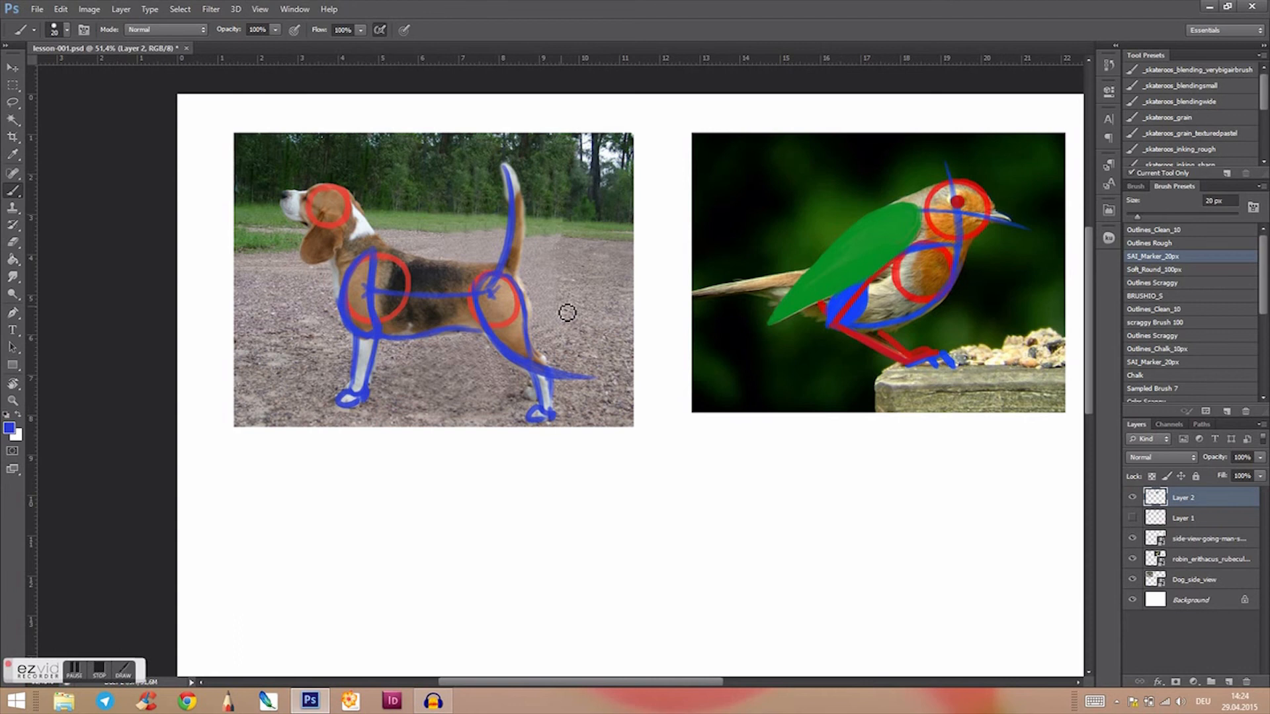
mouse_move(314, 186)
left_mouse_down()
mouse_move(305, 222)
mouse_move(362, 211)
mouse_move(381, 249)
left_mouse_up()
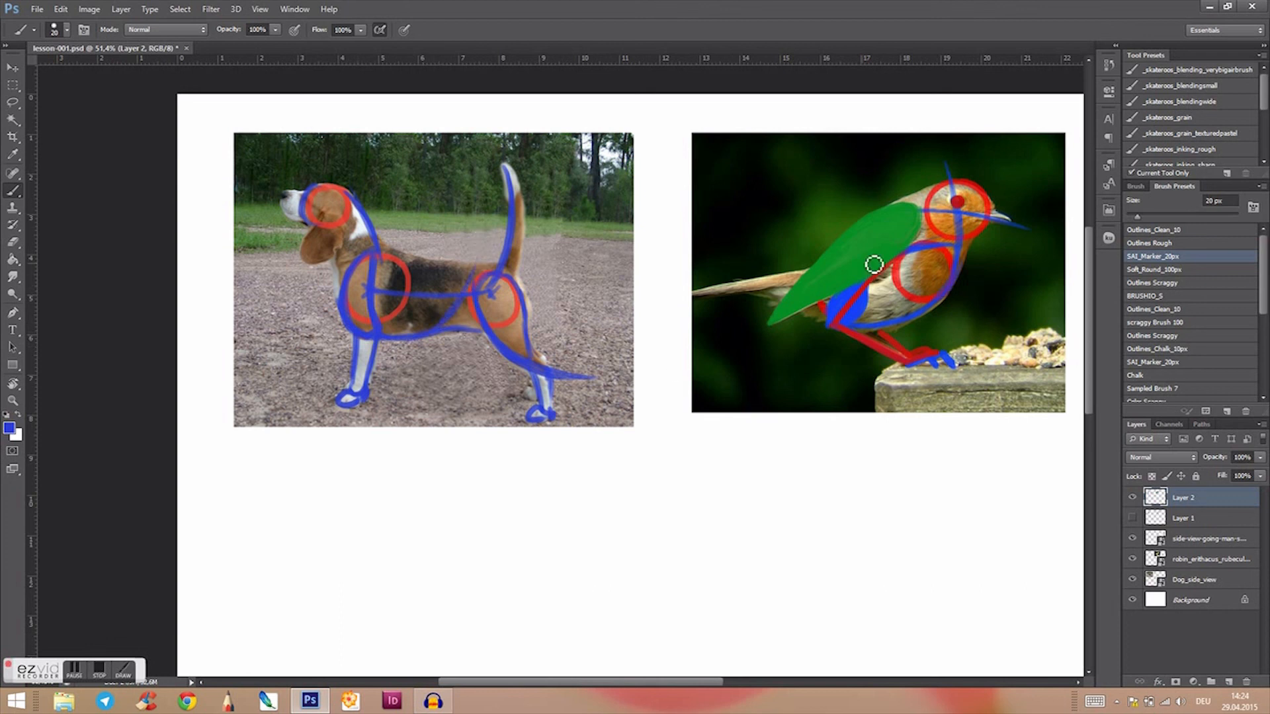
Step: Sample green from the robin's wing and outline the dog's torso around the chest, along the back and up to the hip
left_click(882, 244, "alt")
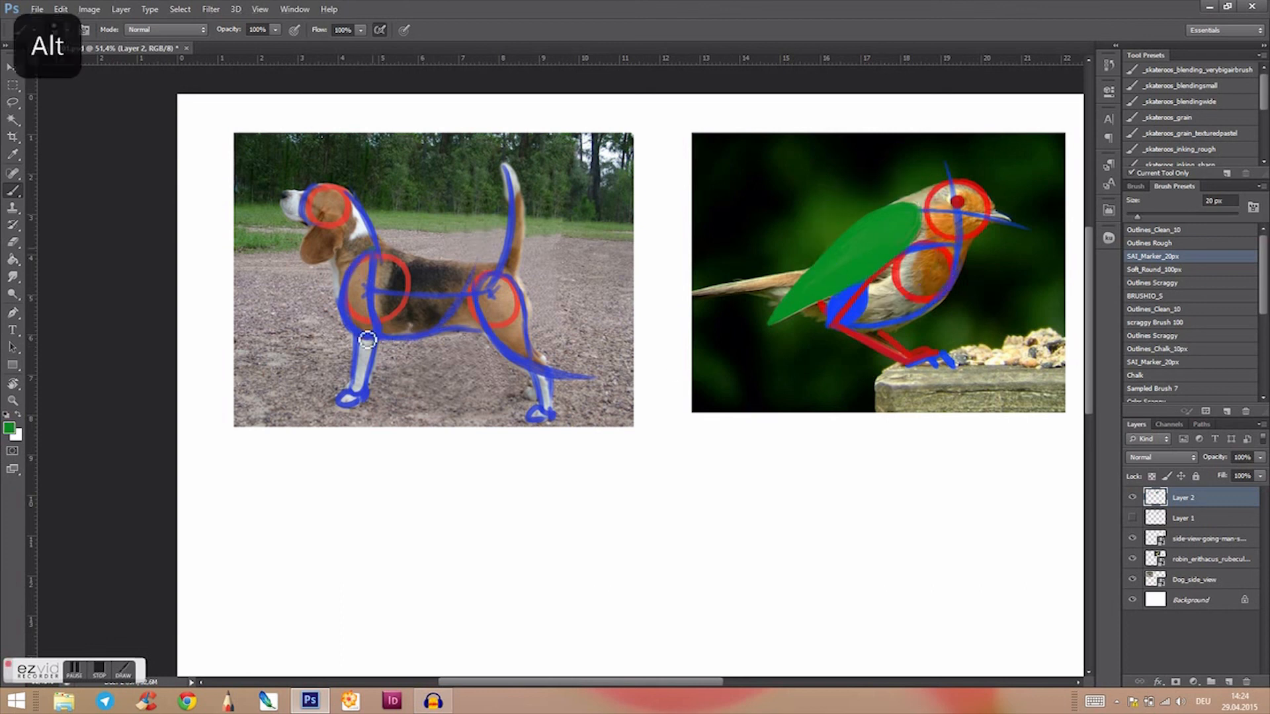
mouse_move(372, 249)
left_mouse_down()
mouse_move(347, 287)
mouse_move(348, 315)
mouse_move(371, 339)
mouse_move(427, 338)
mouse_move(369, 339)
mouse_move(409, 348)
mouse_move(446, 330)
mouse_move(477, 290)
left_mouse_up()
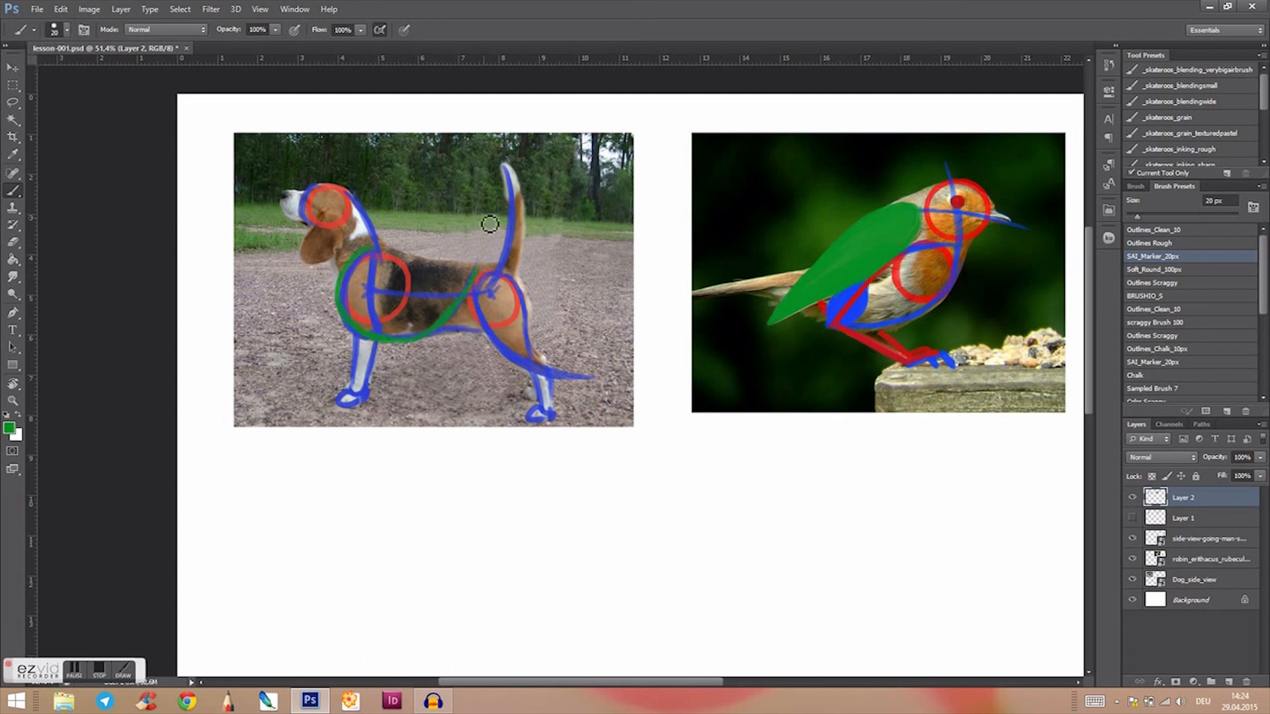
left_click_drag(377, 249, 472, 257)
mouse_move(388, 251)
left_mouse_down()
mouse_move(350, 286)
mouse_move(346, 312)
mouse_move(382, 340)
mouse_move(423, 336)
left_mouse_up()
left_click_drag(468, 282, 478, 265)
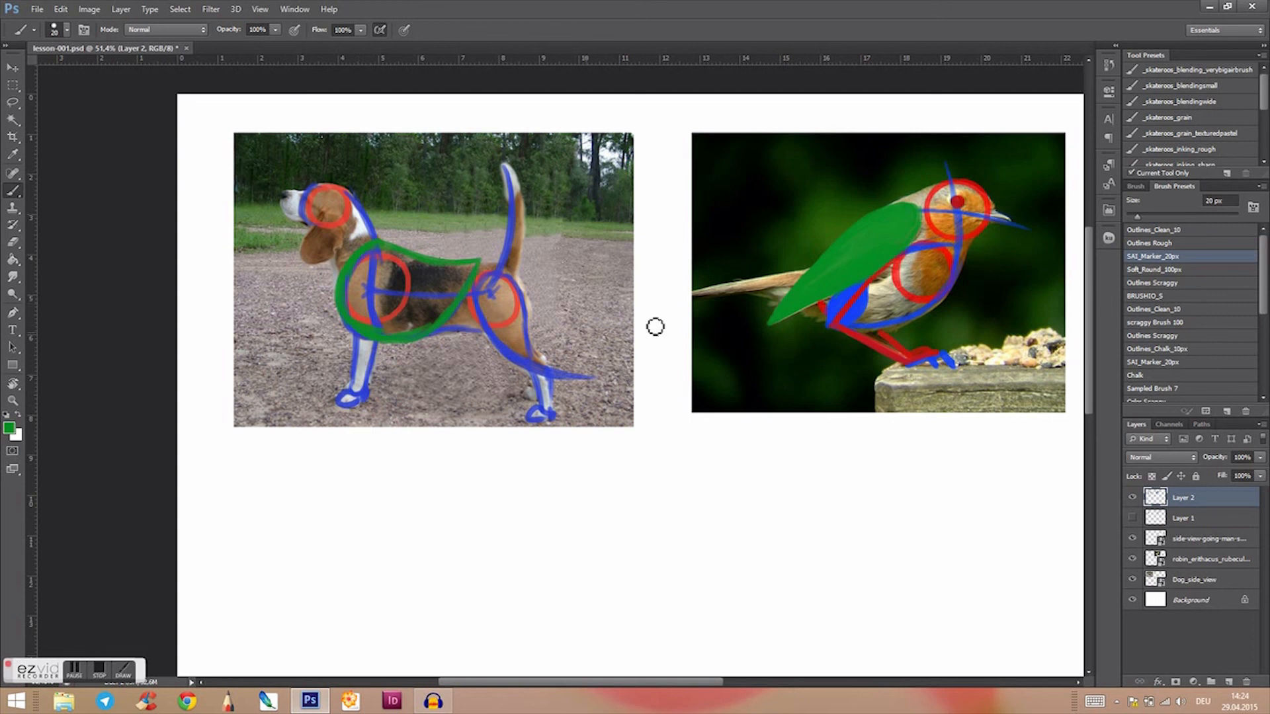
Step: Fill the dog's thigh with green and its lower hind leg with red
mouse_move(496, 277)
left_mouse_down()
mouse_move(492, 325)
mouse_move(498, 288)
mouse_move(523, 361)
mouse_move(486, 297)
mouse_move(496, 278)
mouse_move(526, 332)
mouse_move(508, 279)
mouse_move(534, 346)
mouse_move(518, 306)
mouse_move(497, 299)
mouse_move(497, 278)
mouse_move(526, 342)
mouse_move(509, 289)
mouse_move(513, 347)
mouse_move(508, 301)
mouse_move(529, 306)
mouse_move(527, 355)
mouse_move(512, 340)
mouse_move(537, 367)
left_mouse_up()
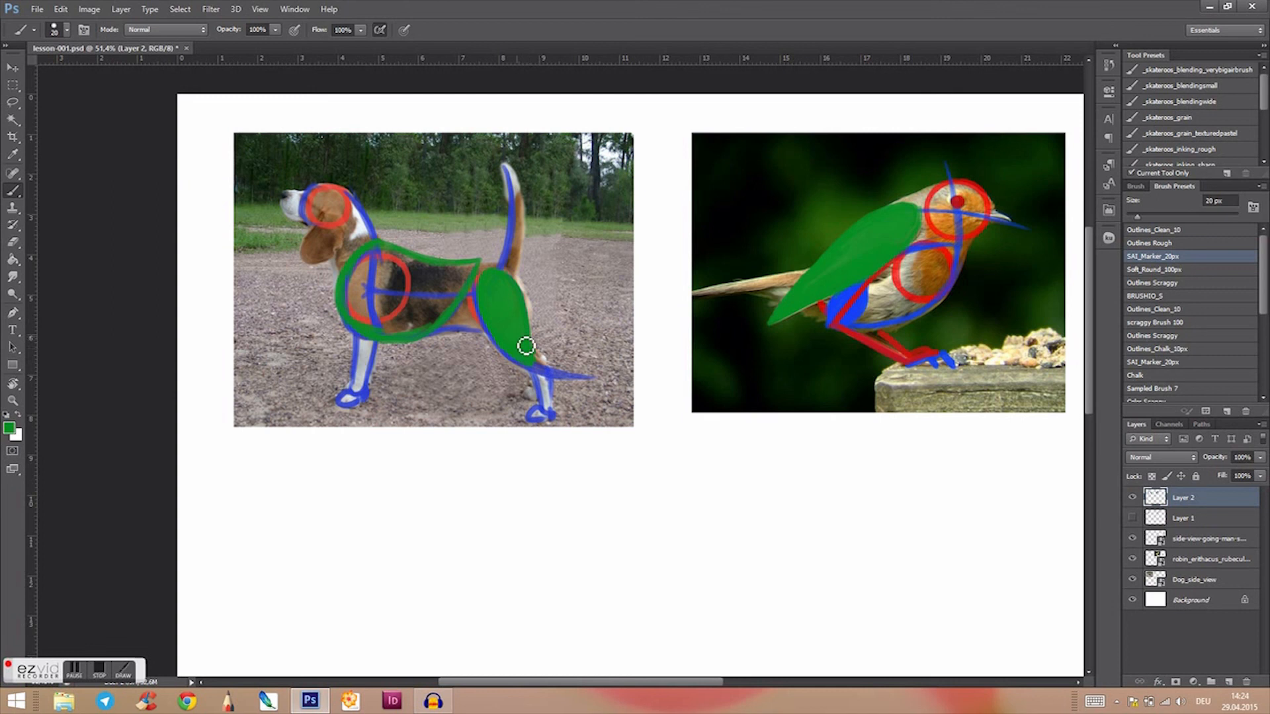
key("alt")
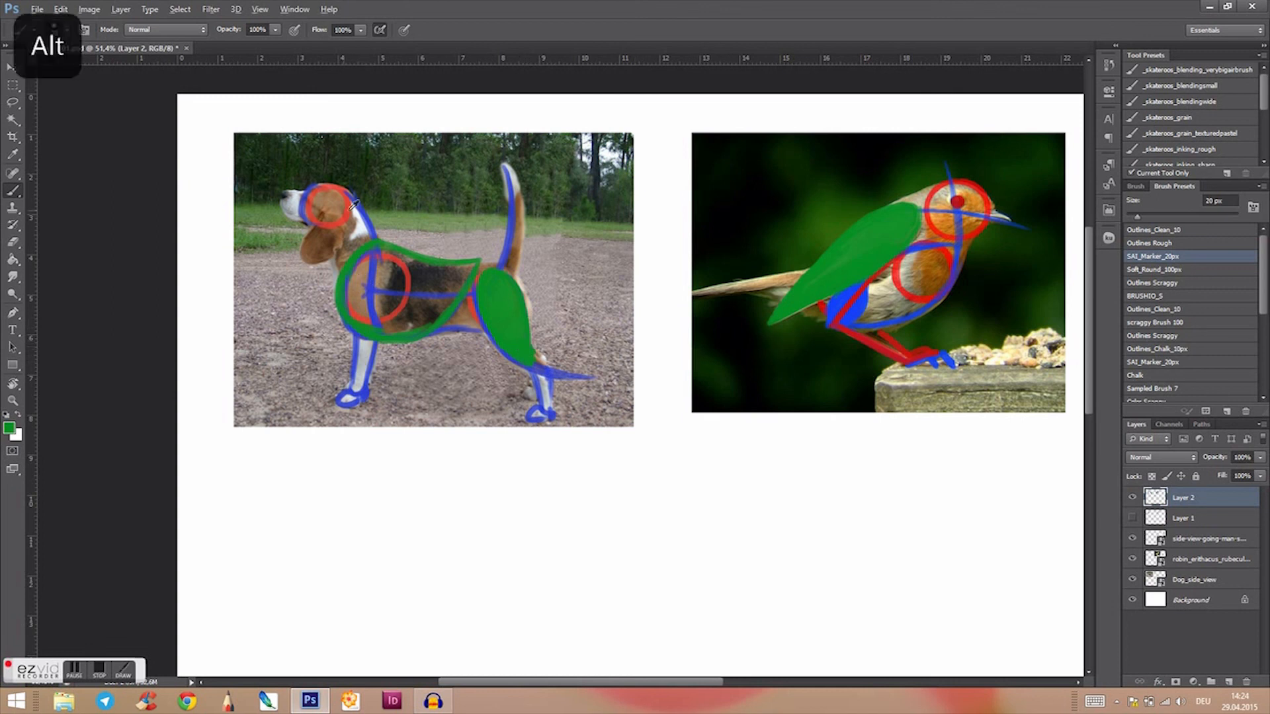
mouse_move(539, 358)
left_mouse_down()
mouse_move(535, 387)
mouse_move(544, 400)
mouse_move(541, 371)
mouse_move(549, 409)
mouse_move(545, 364)
mouse_move(552, 418)
left_mouse_up()
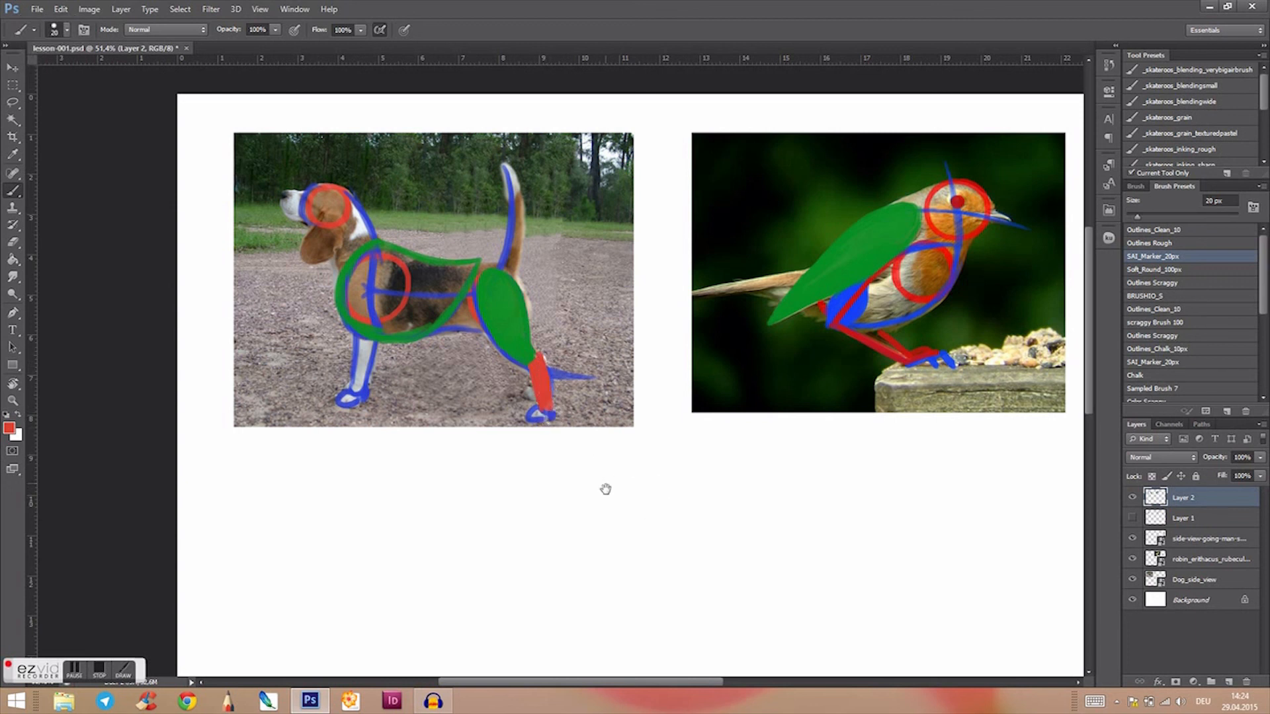
left_click_drag(606, 489, 620, 467)
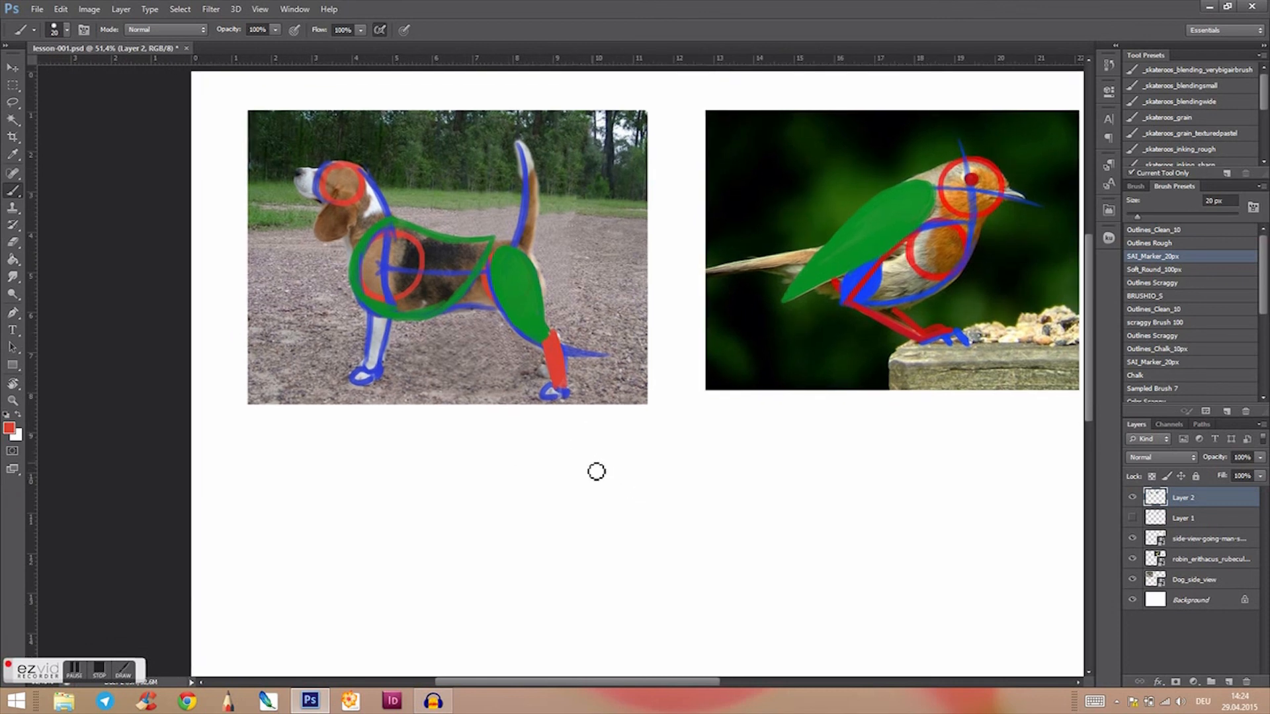
left_click_drag(674, 498, 669, 481)
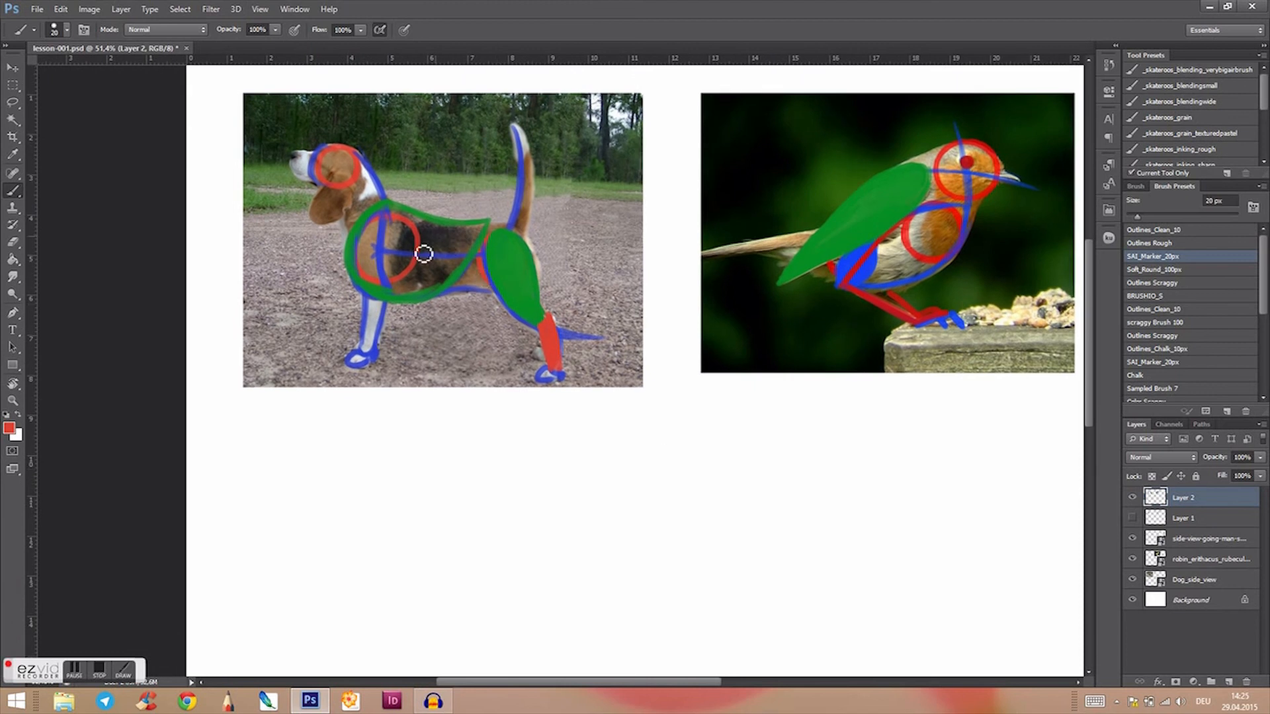
left_click_drag(824, 522, 683, 536)
left_click_drag(461, 516, 721, 553)
left_click_drag(799, 654, 686, 423)
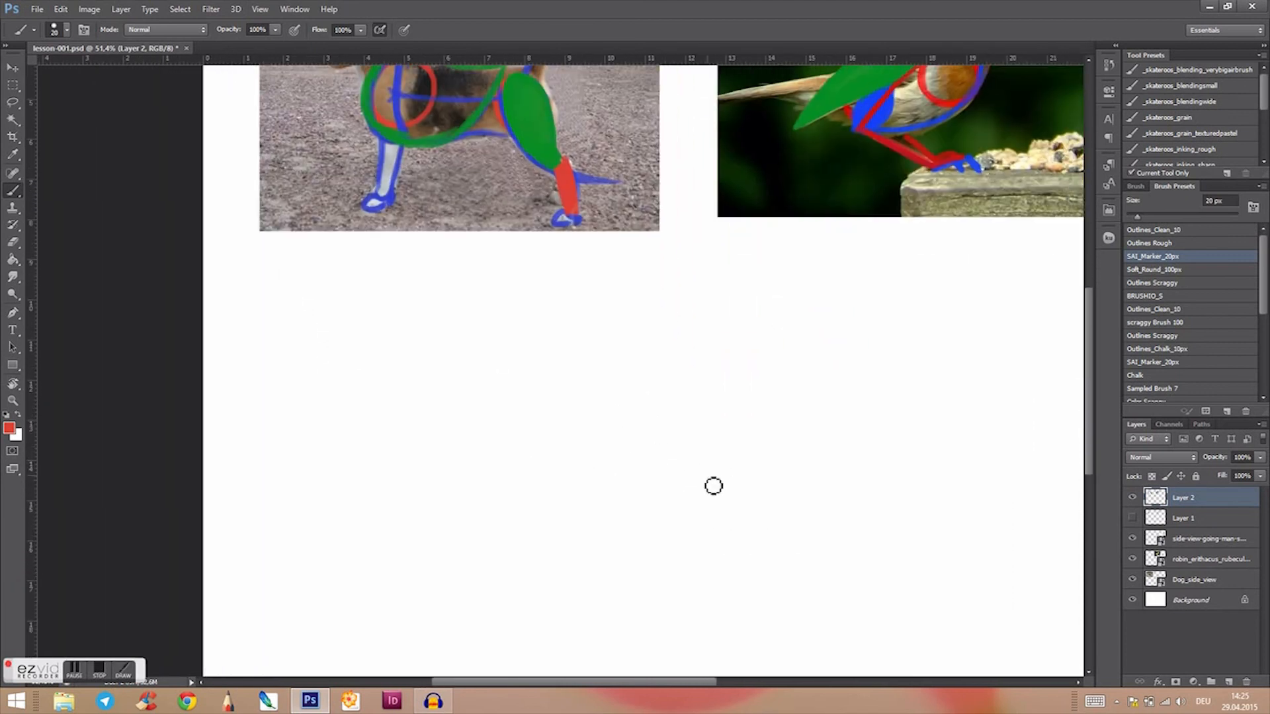
Step: Switch to the Brush tool with the BRUSHIO_S preset and sample green from the drawing
key("b")
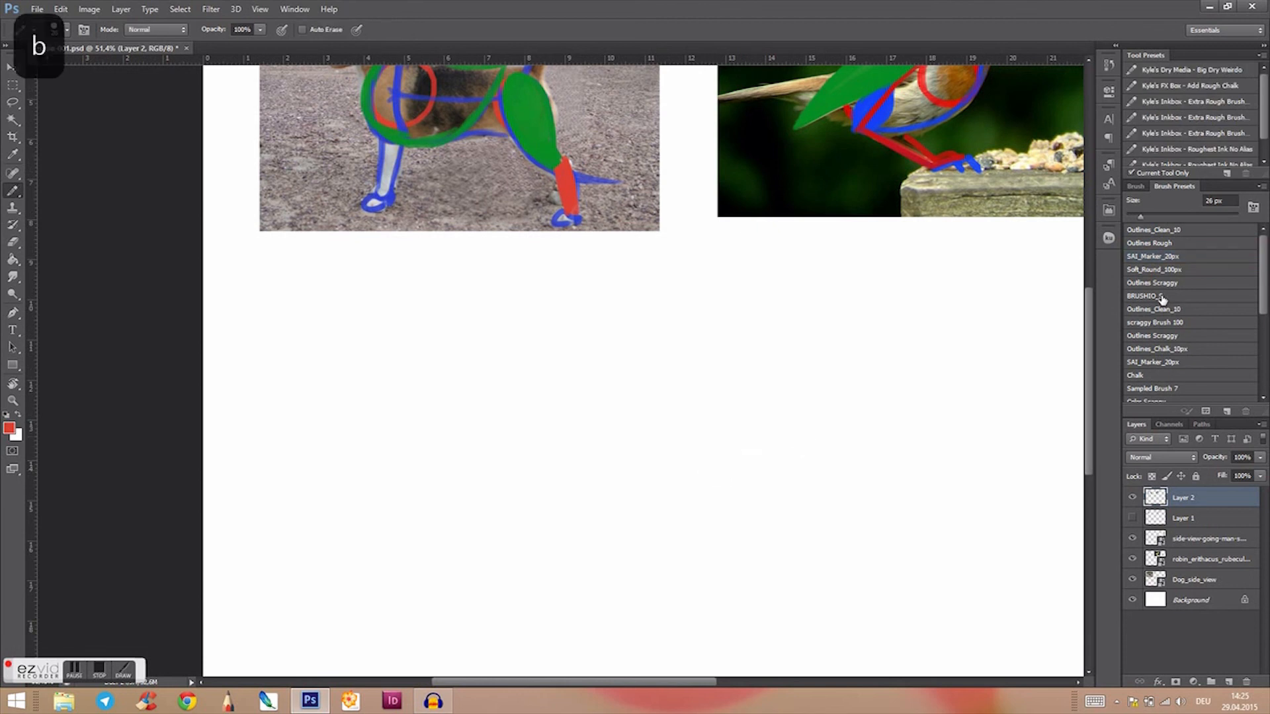
left_click(1157, 299)
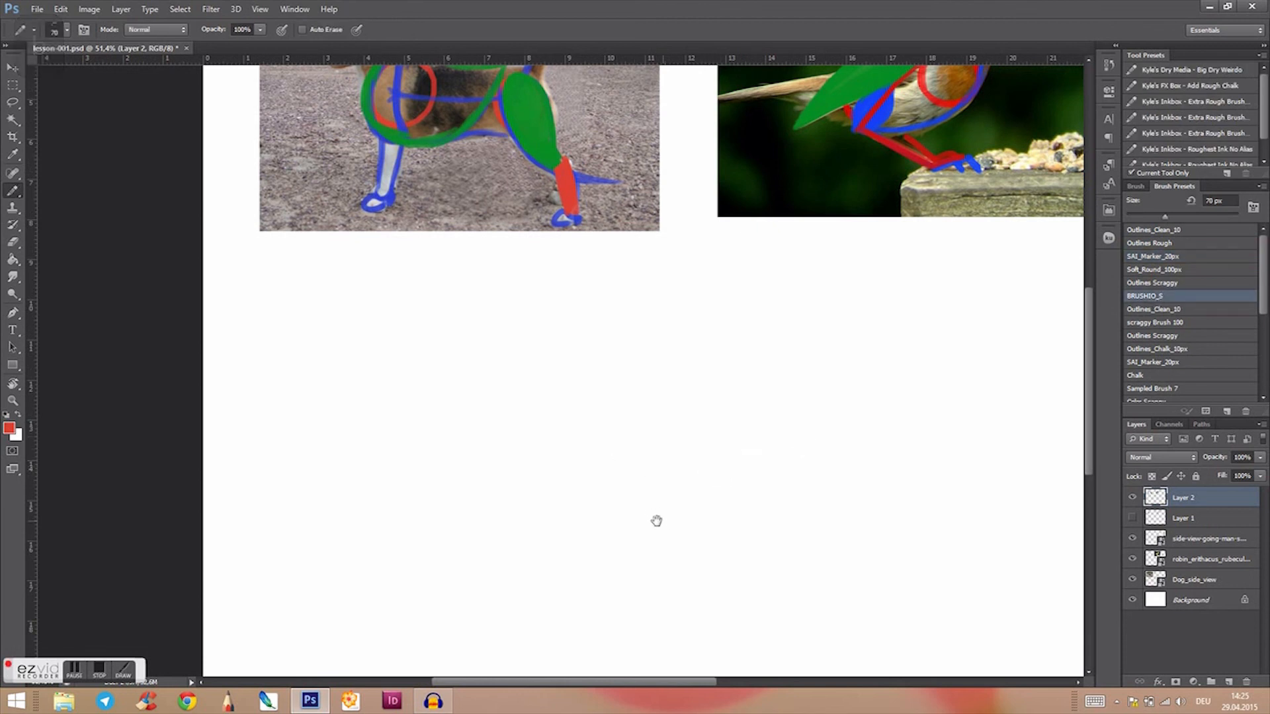
scroll(654, 514, "right", 1)
mouse_move(793, 391)
left_mouse_down()
mouse_move(697, 487)
mouse_move(726, 460)
mouse_move(777, 474)
mouse_move(638, 527)
left_mouse_up()
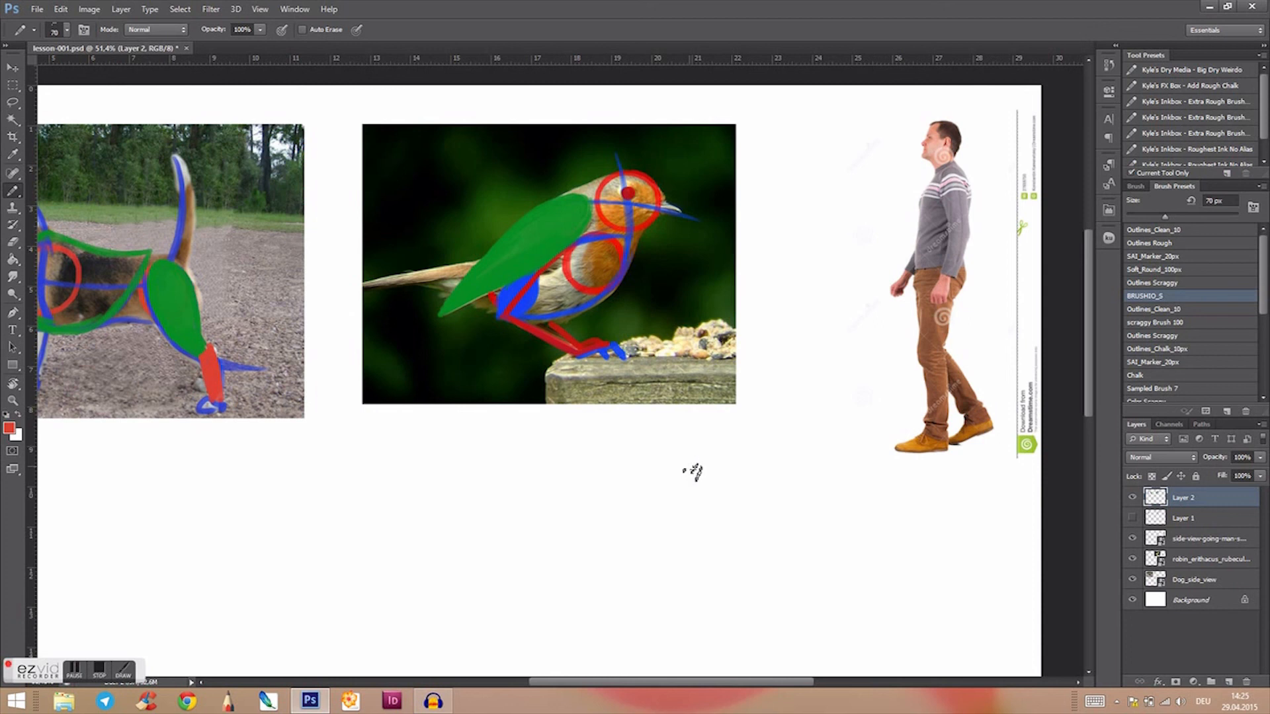
left_click_drag(707, 507, 808, 476)
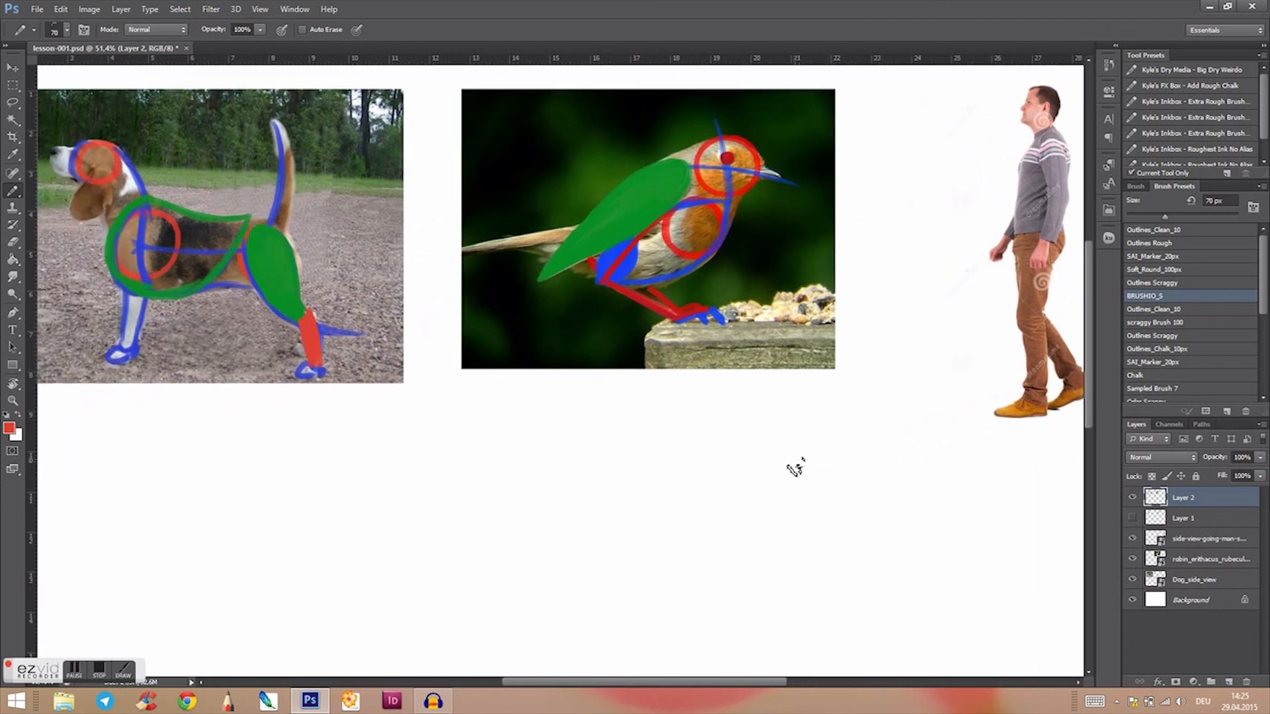
key("b")
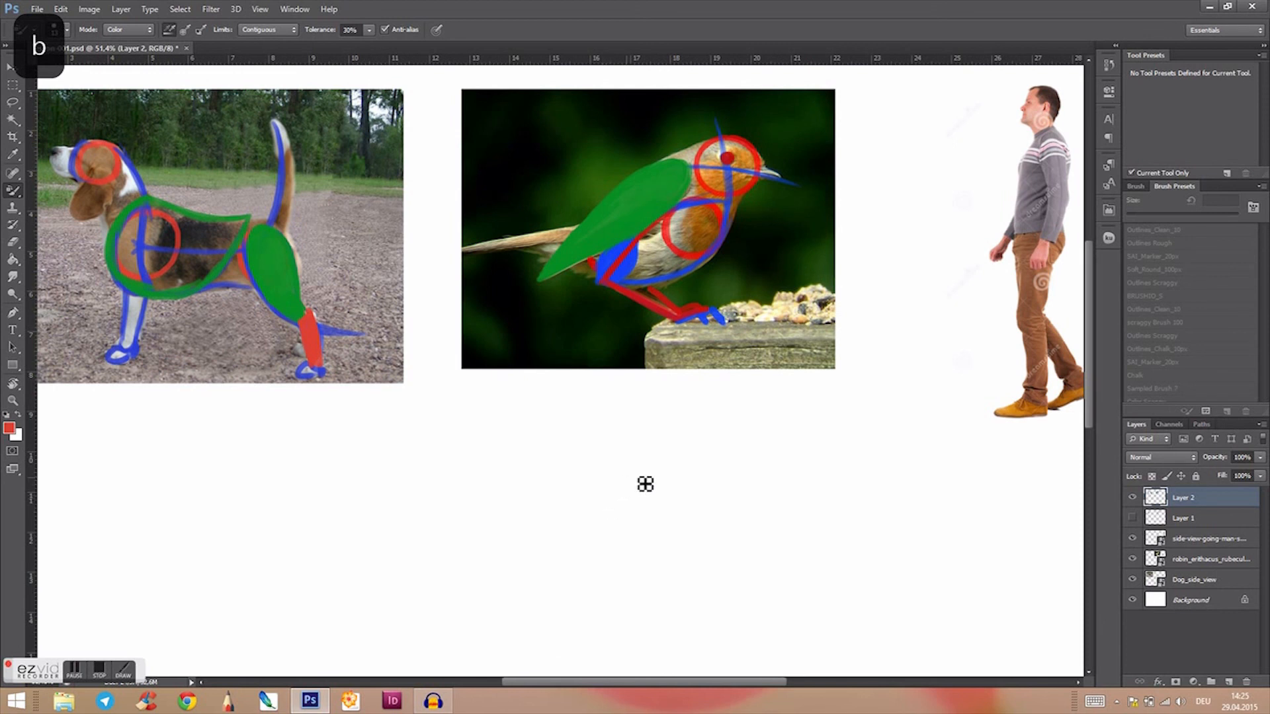
key("b")
key("b")
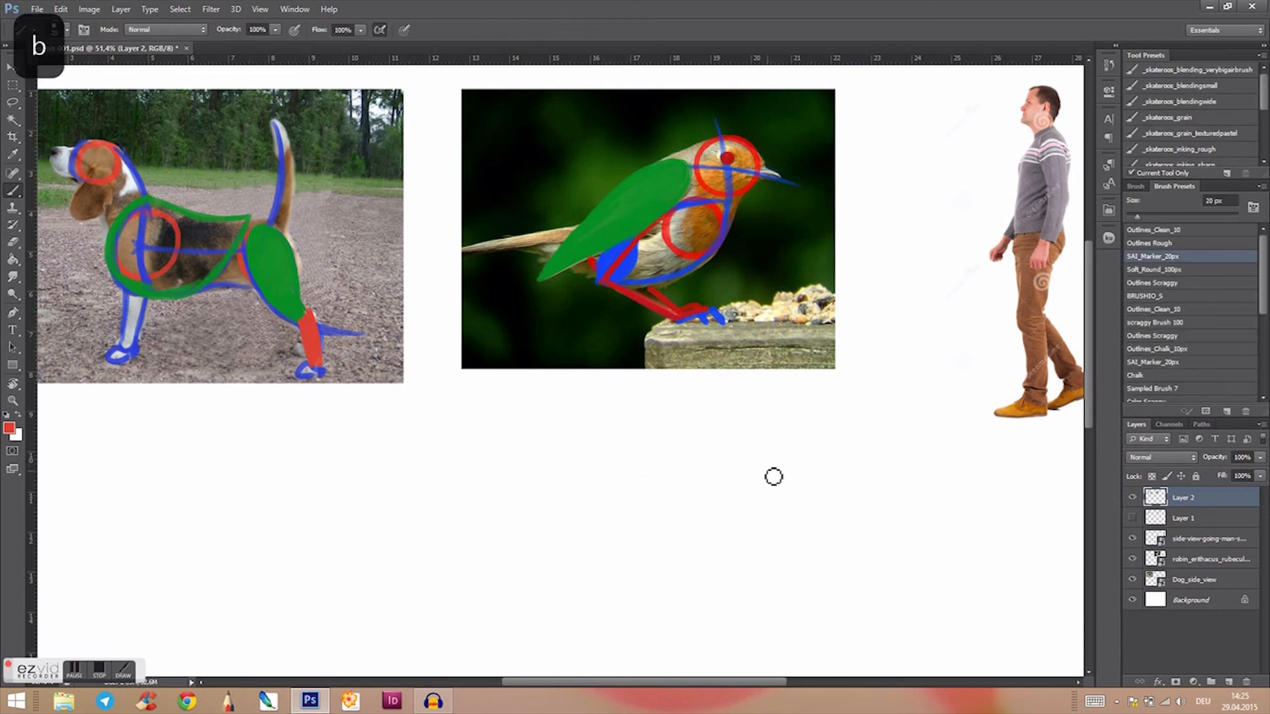
left_click(1171, 297)
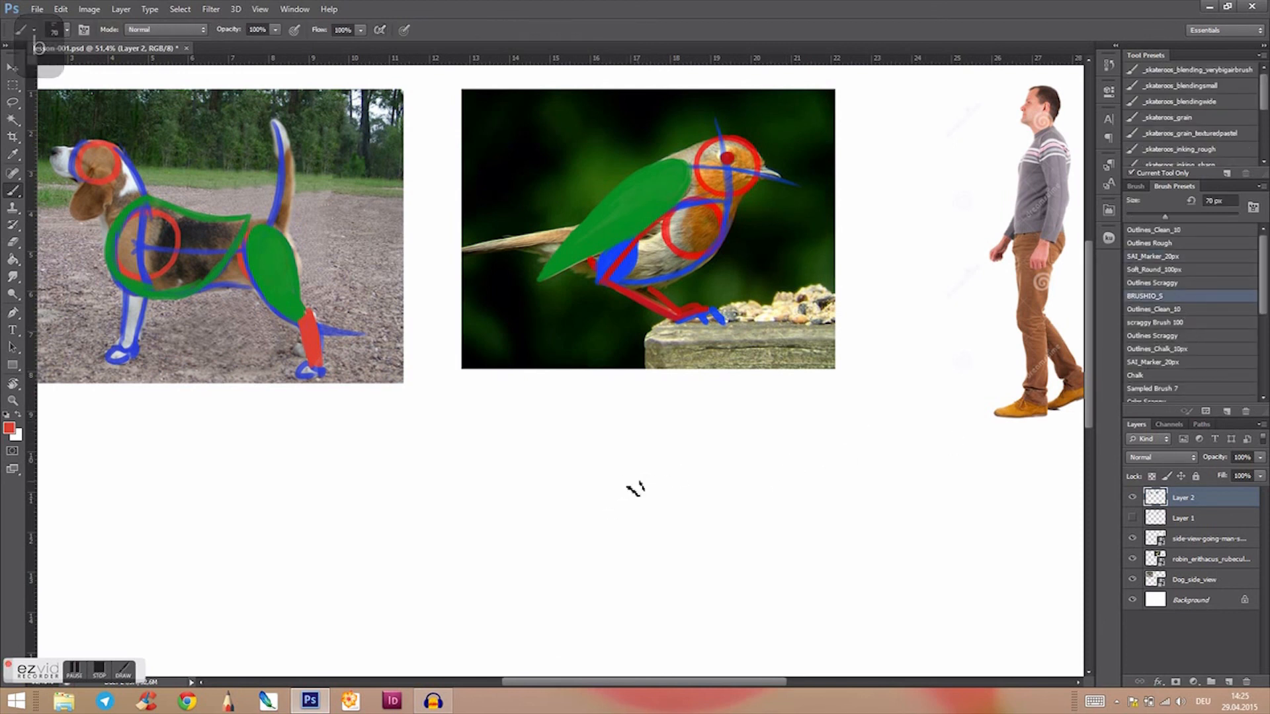
key("alt")
left_click_drag(653, 503, 759, 287)
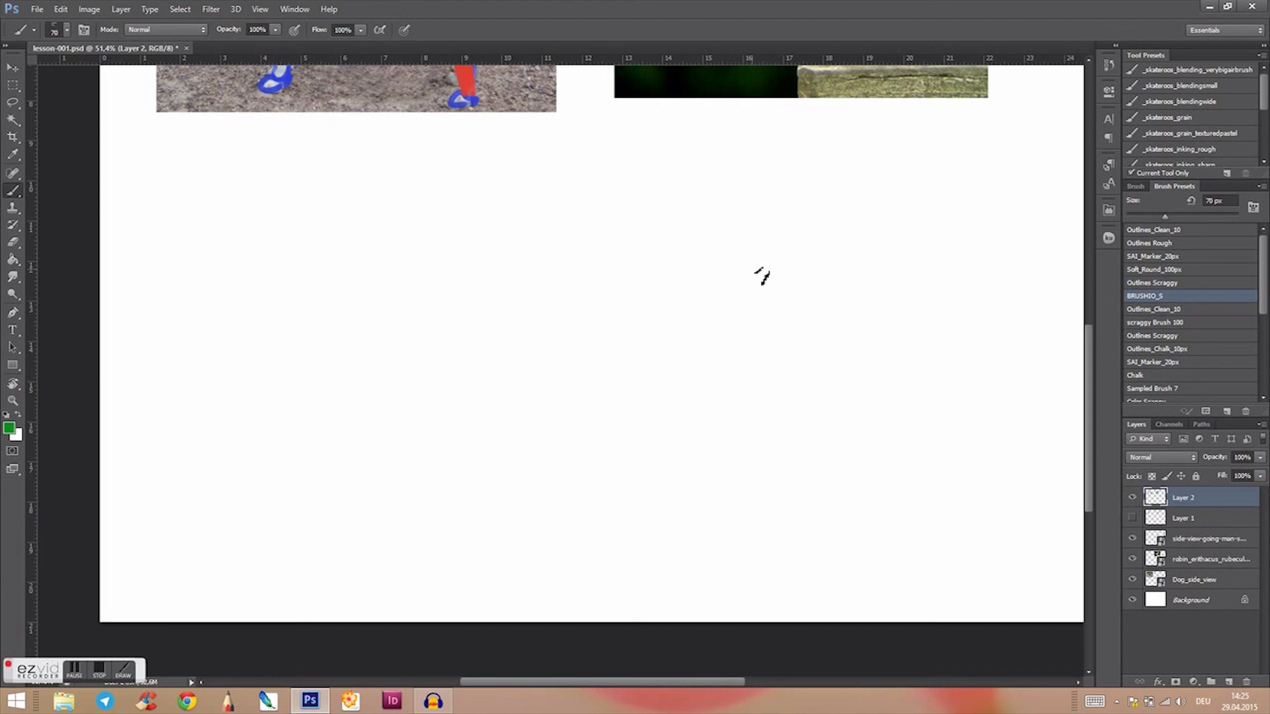
mouse_move(688, 311)
left_mouse_down()
mouse_move(664, 431)
mouse_move(666, 531)
mouse_move(681, 513)
mouse_move(680, 551)
left_mouse_up()
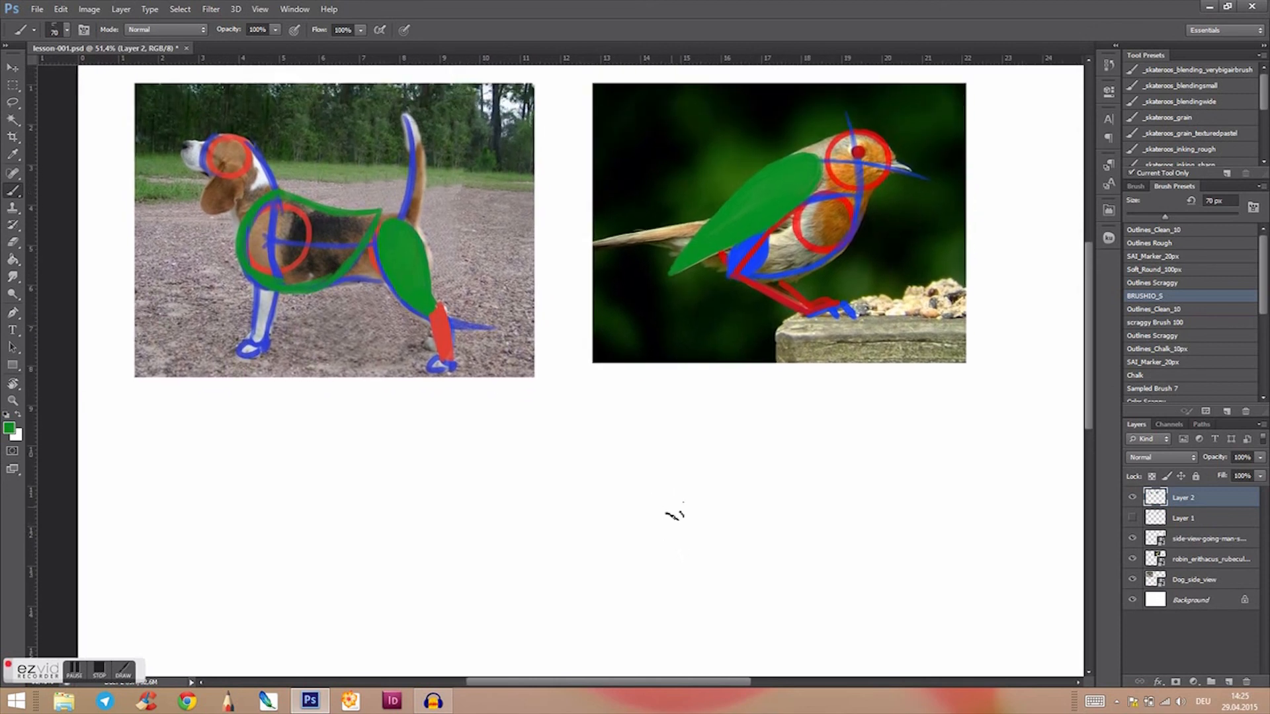
left_click_drag(732, 491, 761, 396)
left_click_drag(720, 488, 737, 450)
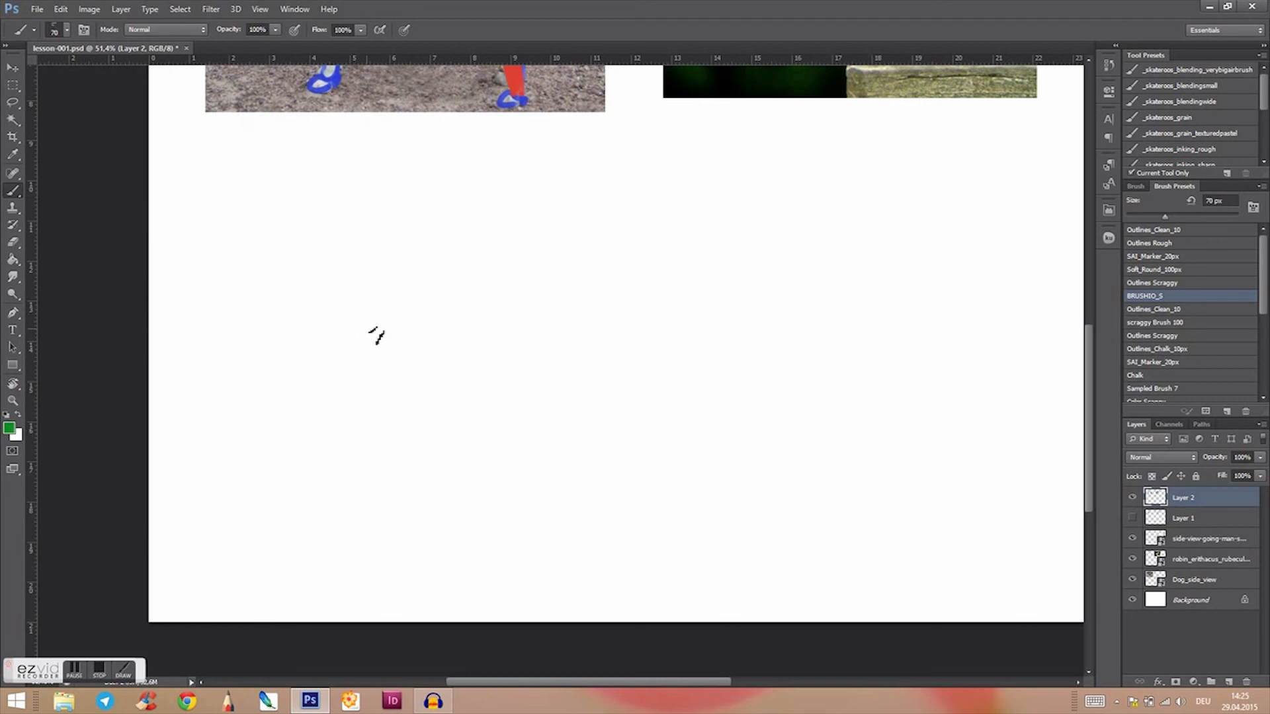
left_click_drag(742, 408, 640, 519)
left_click_drag(820, 446, 746, 522)
left_click_drag(568, 568, 827, 453)
left_click_drag(658, 517, 786, 459)
left_click_drag(588, 514, 655, 391)
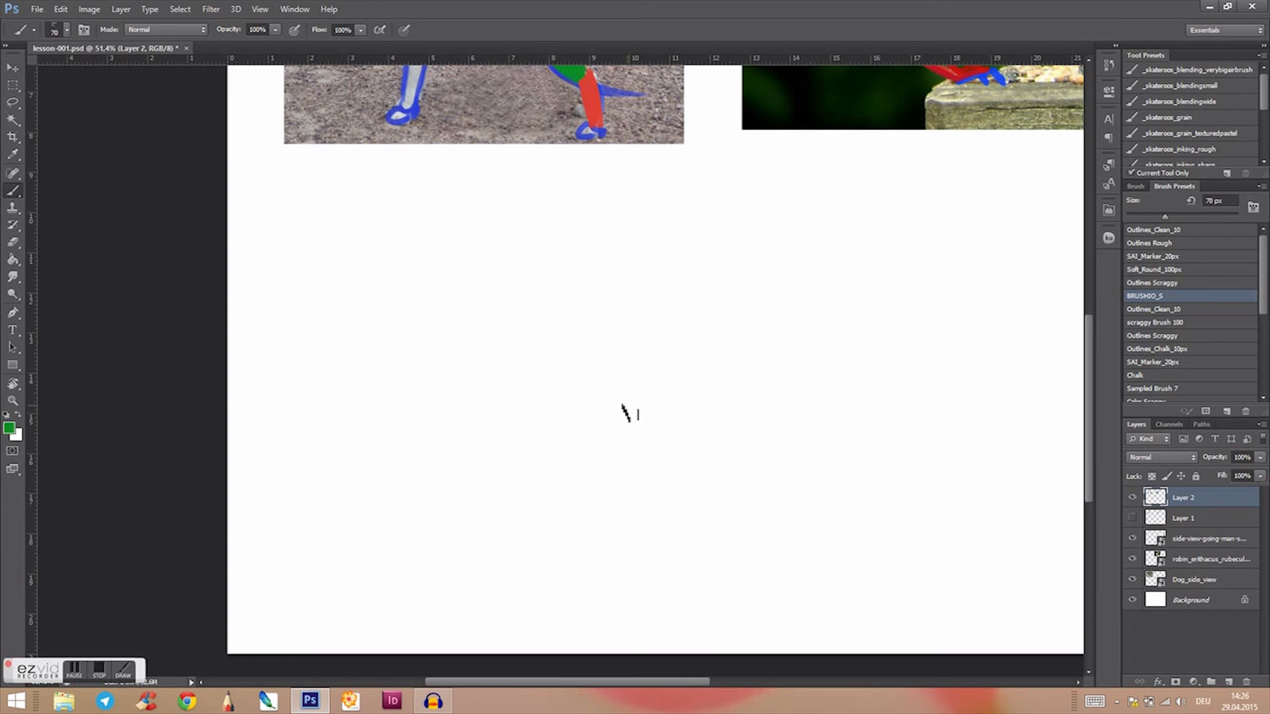
left_click_drag(713, 354, 688, 401)
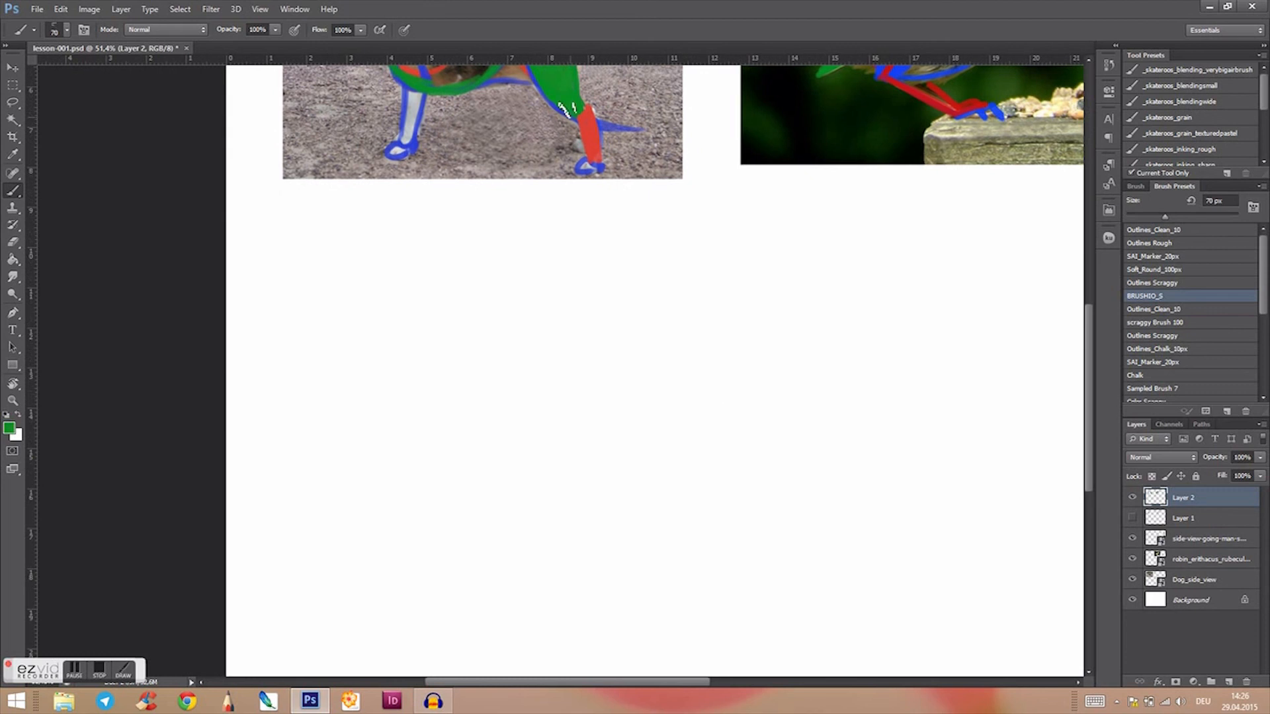
key("alt")
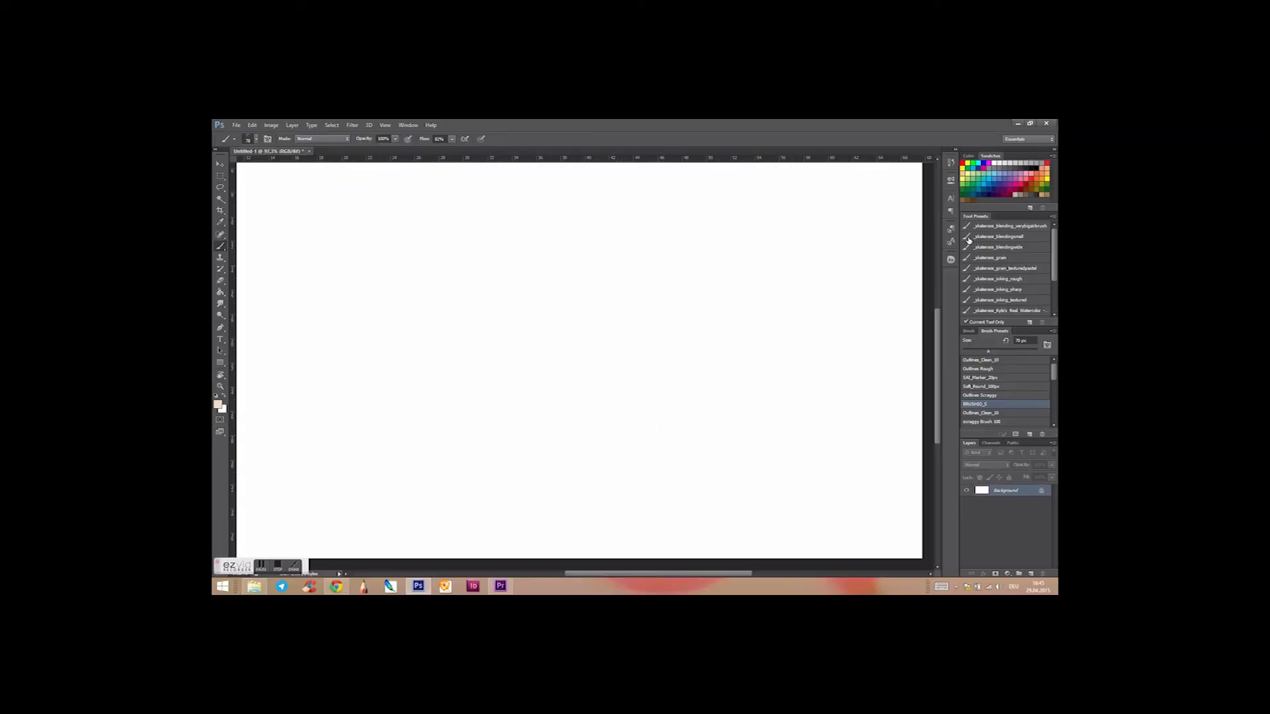
Step: Handwrite the heading "YOUR BASIC SHAPES!" in dark blue across the upper part of the blank canvas
left_click_drag(633, 322, 607, 331)
left_click_drag(306, 193, 319, 225)
left_click_drag(329, 190, 313, 254)
left_click_drag(336, 208, 358, 229)
mouse_move(364, 208)
left_mouse_down()
mouse_move(376, 205)
mouse_move(381, 228)
left_mouse_up()
mouse_move(395, 203)
left_mouse_down()
mouse_move(403, 226)
mouse_move(442, 221)
left_mouse_up()
mouse_move(481, 199)
left_mouse_down()
mouse_move(484, 216)
mouse_move(510, 217)
left_mouse_up()
left_click_drag(534, 196, 535, 216)
left_click_drag(547, 194, 548, 209)
left_click_drag(557, 221, 579, 218)
left_click_drag(598, 199, 623, 212)
left_click_drag(664, 180, 659, 197)
left_click_drag(651, 214, 655, 219)
Step: Draw a magenta circle, a green square and an orange triangle in a row below the heading
mouse_move(328, 275)
left_mouse_down()
mouse_move(474, 274)
mouse_move(493, 344)
left_mouse_up()
left_click_drag(483, 273, 484, 343)
mouse_move(581, 266)
left_mouse_down()
mouse_move(625, 331)
mouse_move(586, 272)
left_mouse_up()
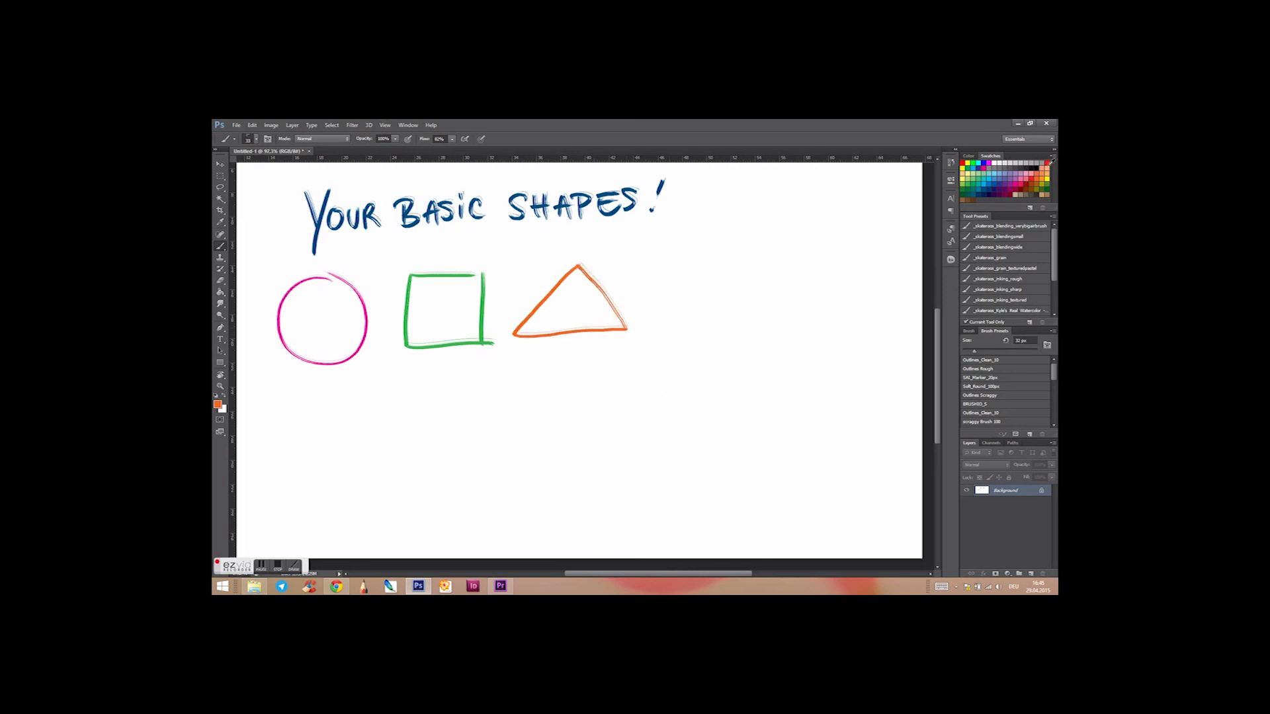
Step: Handwrite "USE THEM" in large red letters beneath the shapes and finish it with a red heart
mouse_move(292, 405)
left_mouse_down()
mouse_move(331, 409)
mouse_move(334, 493)
left_mouse_up()
mouse_move(423, 396)
left_mouse_down()
mouse_move(403, 480)
mouse_move(434, 395)
left_mouse_up()
mouse_move(495, 395)
left_mouse_down()
mouse_move(498, 496)
mouse_move(542, 387)
left_mouse_up()
left_click_drag(544, 391, 545, 501)
mouse_move(576, 391)
left_mouse_down()
mouse_move(573, 493)
mouse_move(639, 469)
left_mouse_up()
left_click_drag(582, 400, 621, 392)
left_click_drag(580, 439, 614, 430)
left_click_drag(645, 487, 688, 489)
left_click_drag(764, 427, 761, 482)
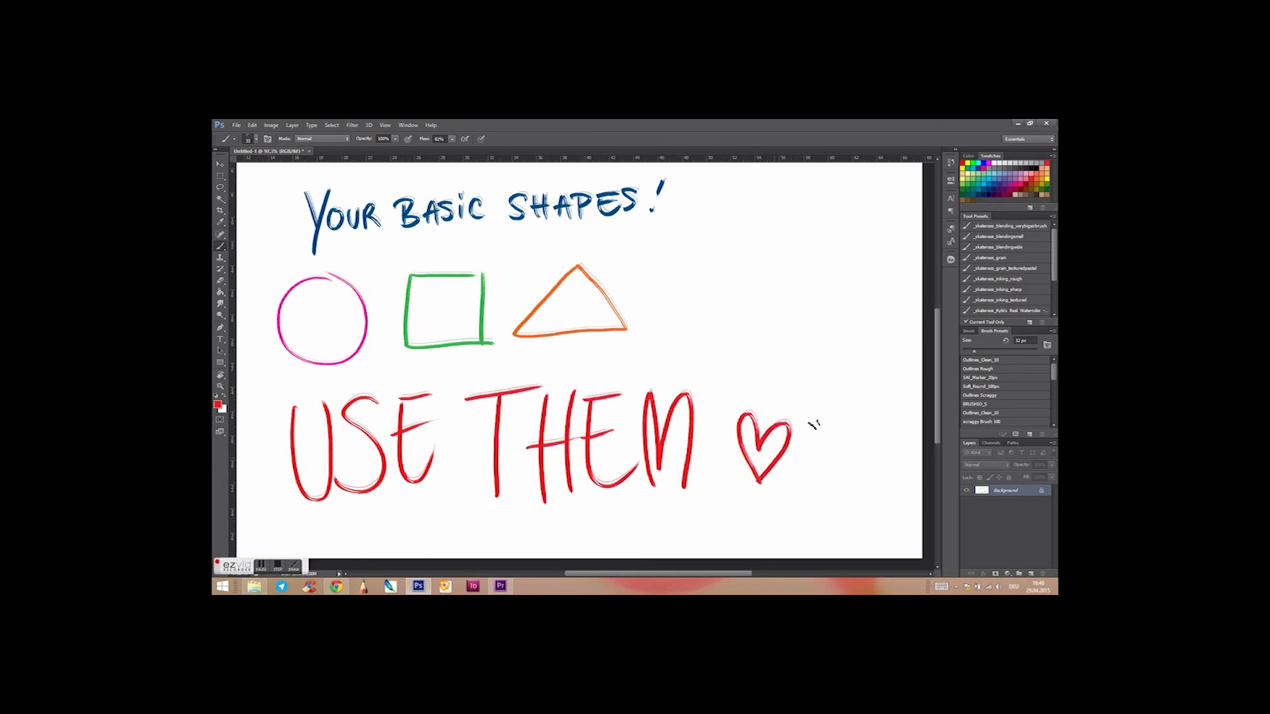